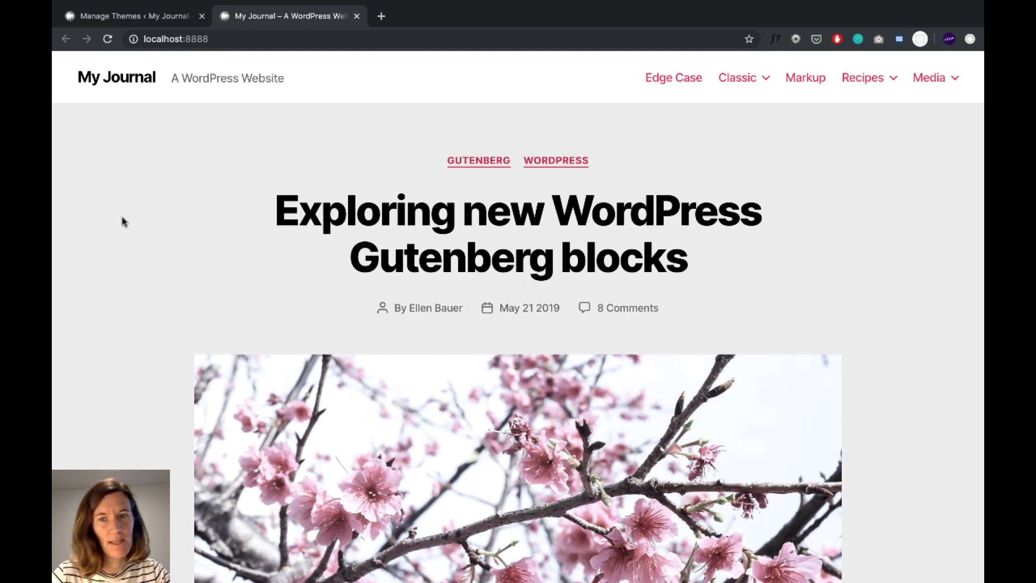
- Examine the blog's front page from the header through the post summaries to the pagination and footer, and return to its top
scroll(122, 221, "down", 10)
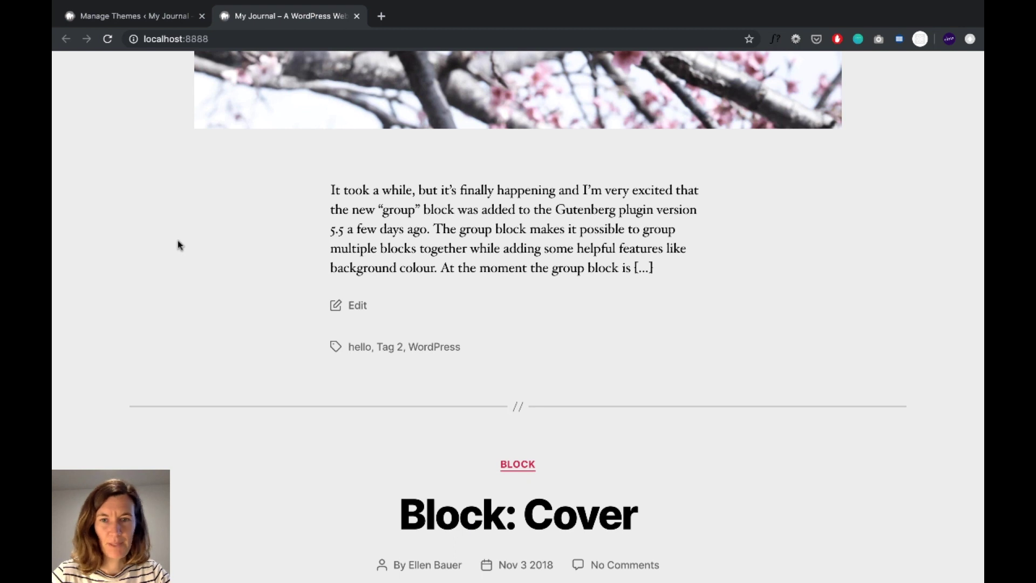
scroll(130, 246, "down", 12)
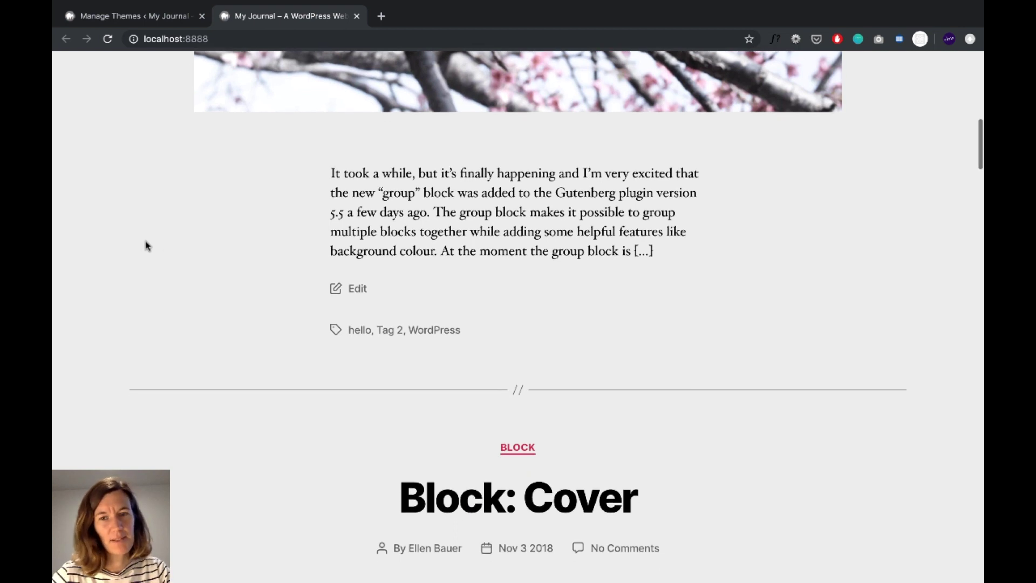
scroll(145, 247, "down", 5)
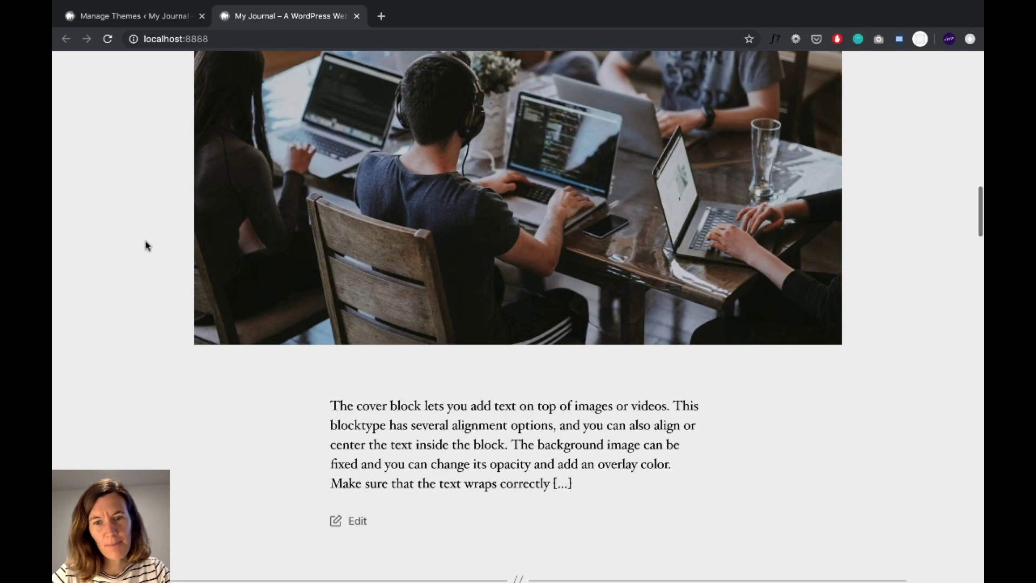
scroll(165, 365, "down", 2)
scroll(157, 359, "down", 20)
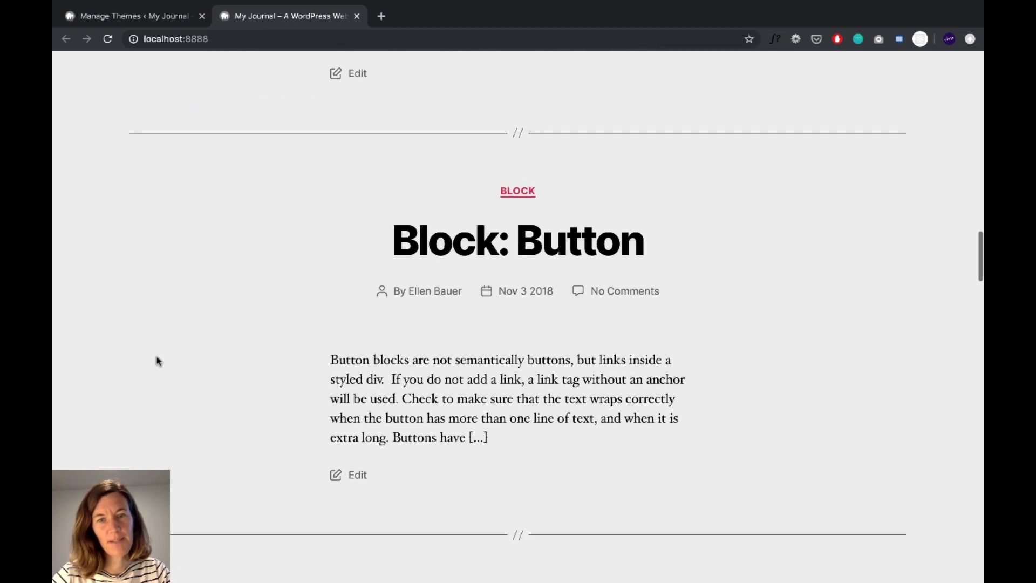
scroll(115, 352, "down", 20)
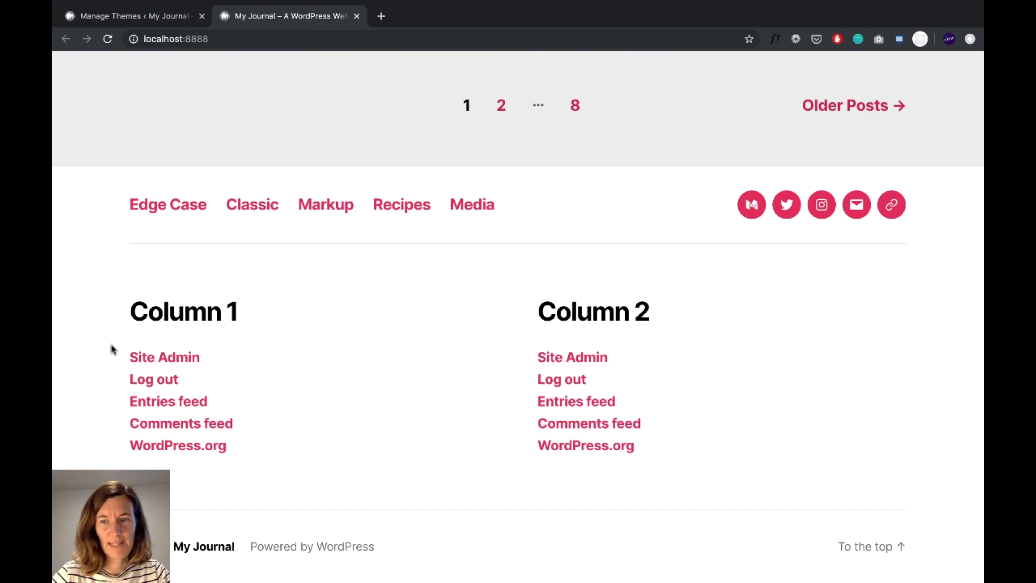
scroll(109, 347, "up", 2)
scroll(109, 348, "down", 2)
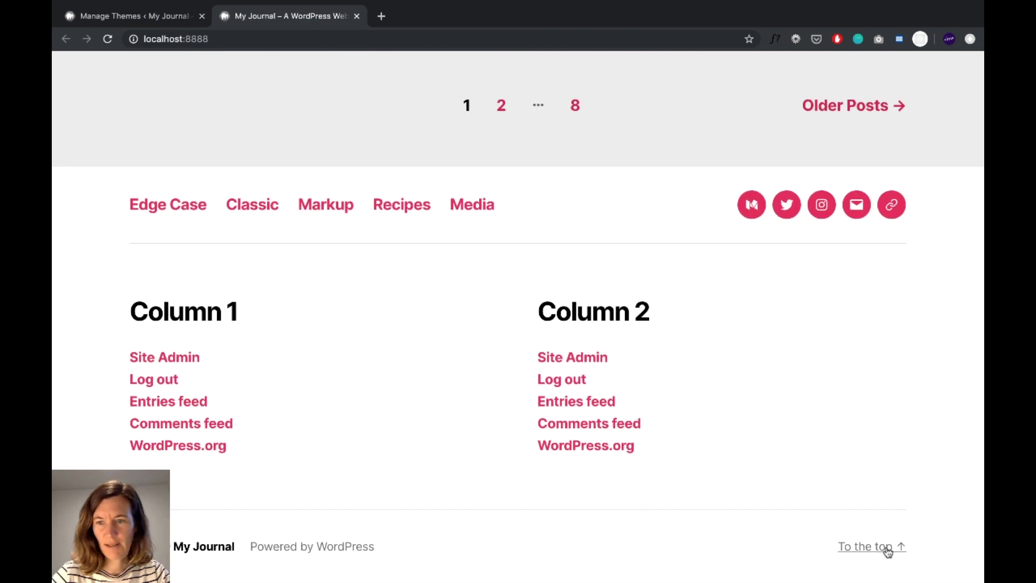
left_click(885, 547)
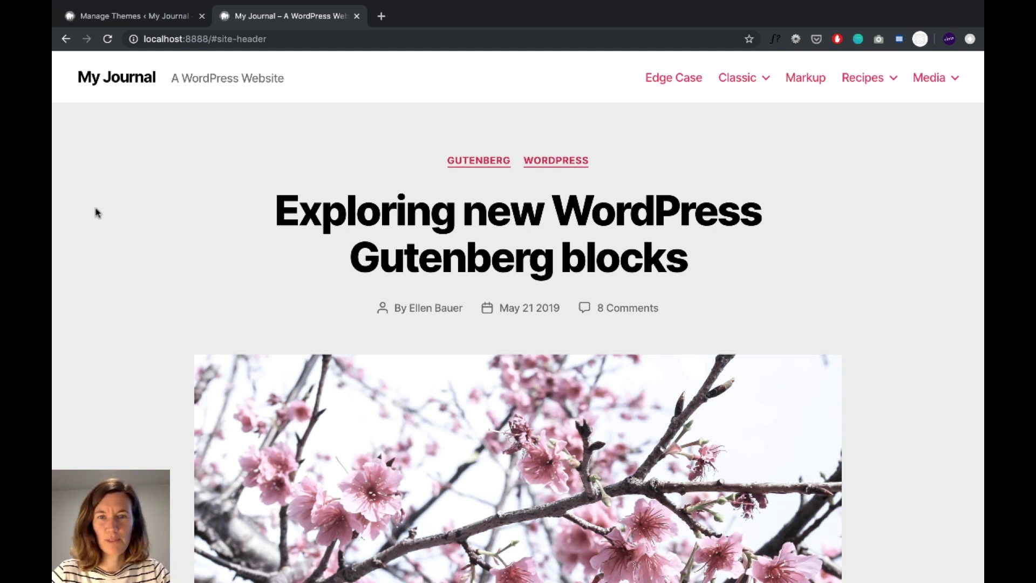
scroll(105, 212, "down", 10)
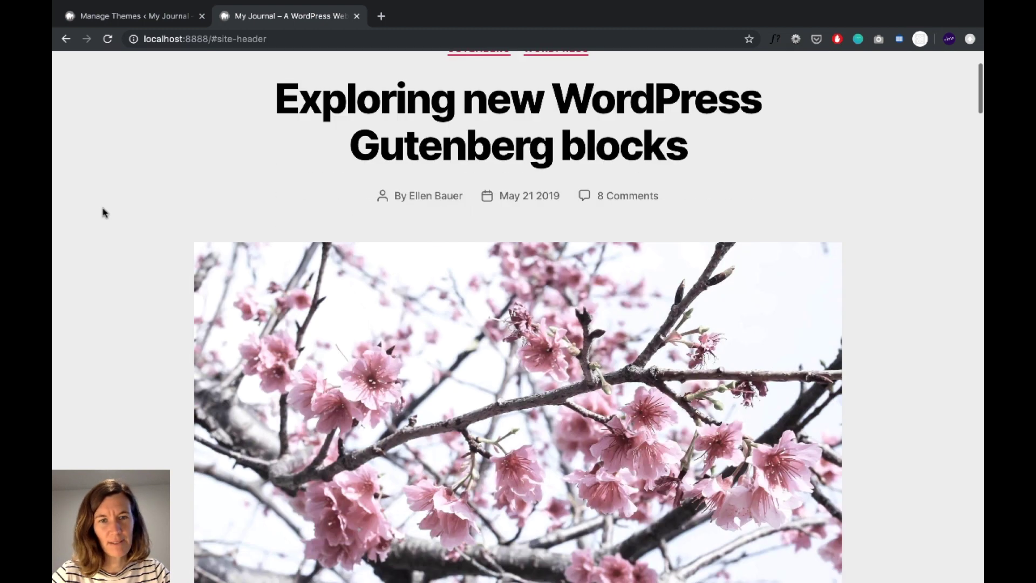
scroll(104, 212, "up", 10)
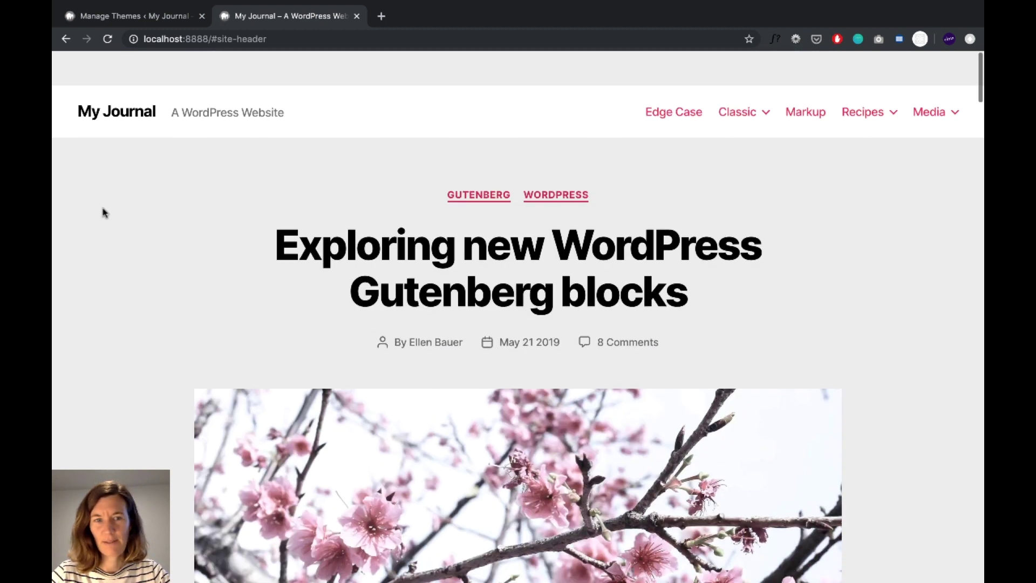
- Open the theme Customizer from the site admin and review the Site Identity settings for logo, title, tagline and icon
left_click(136, 16)
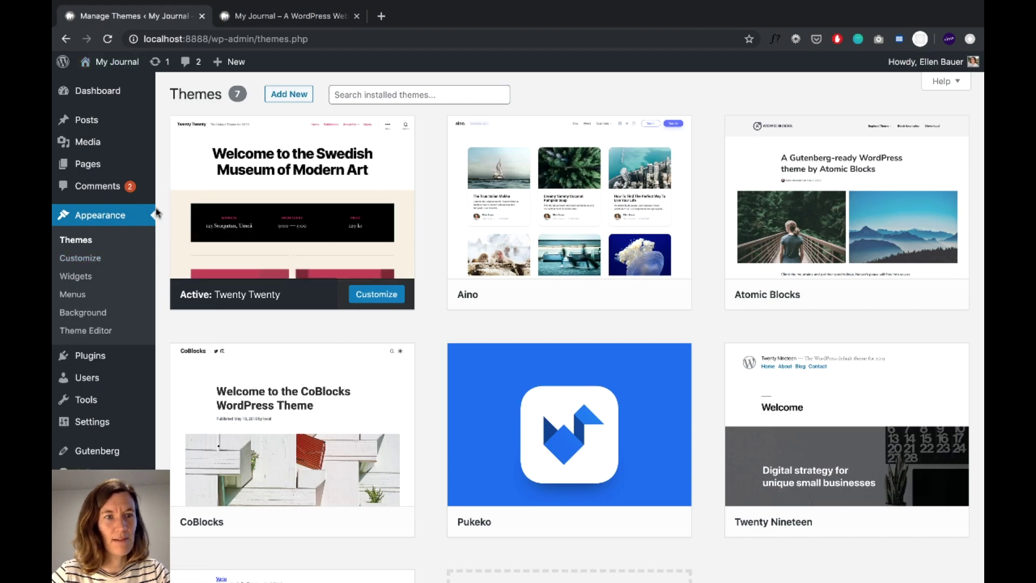
left_click(75, 260)
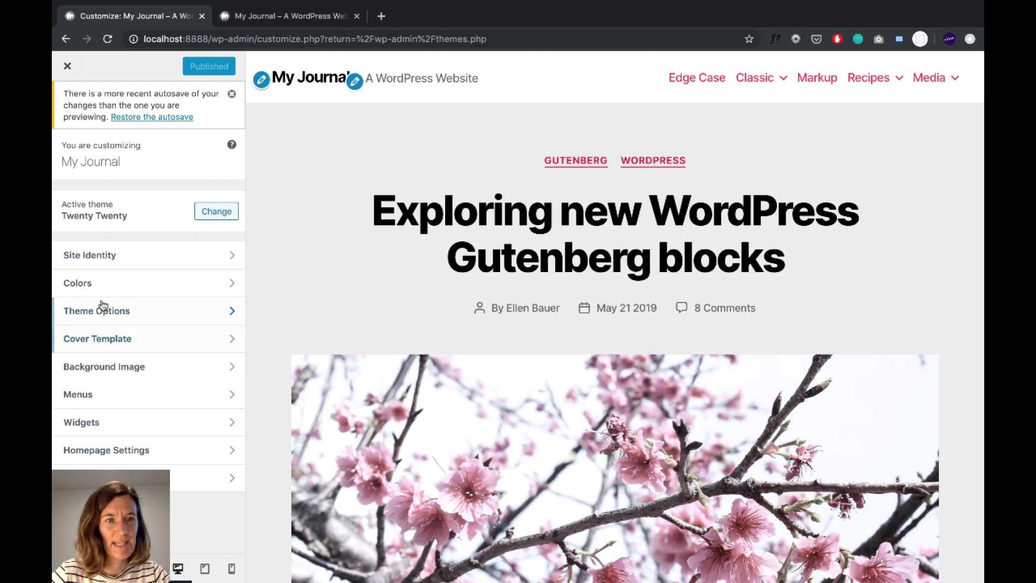
left_click(111, 252)
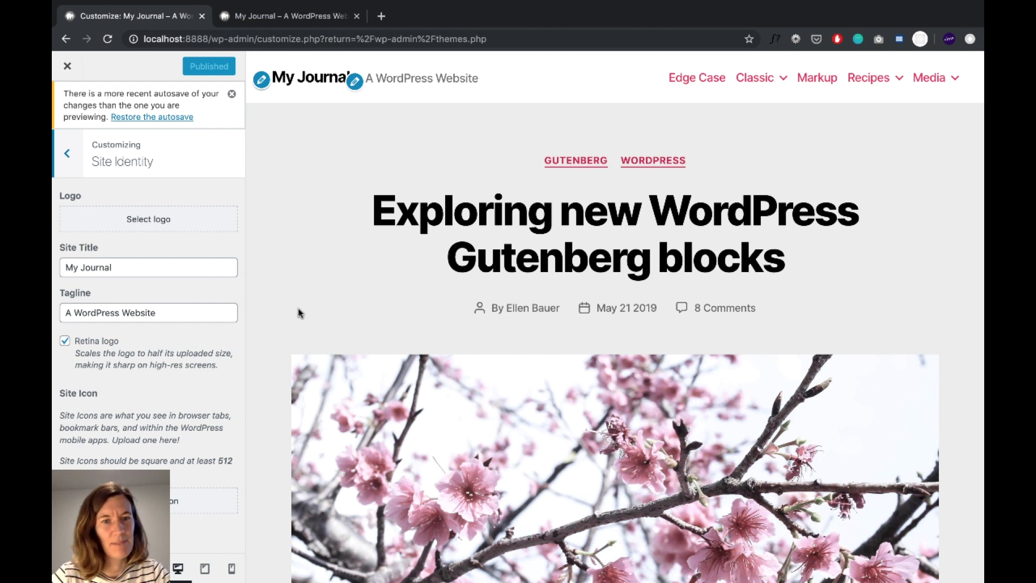
left_click(67, 154)
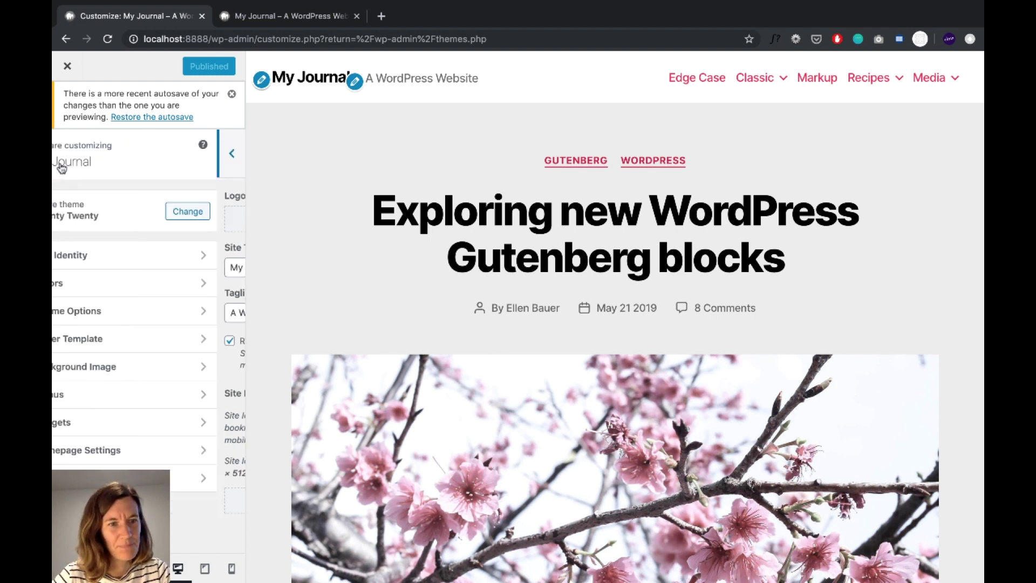
- Try orange #dd9933 as the site's background color, and reset the background to its default color
left_click(136, 293)
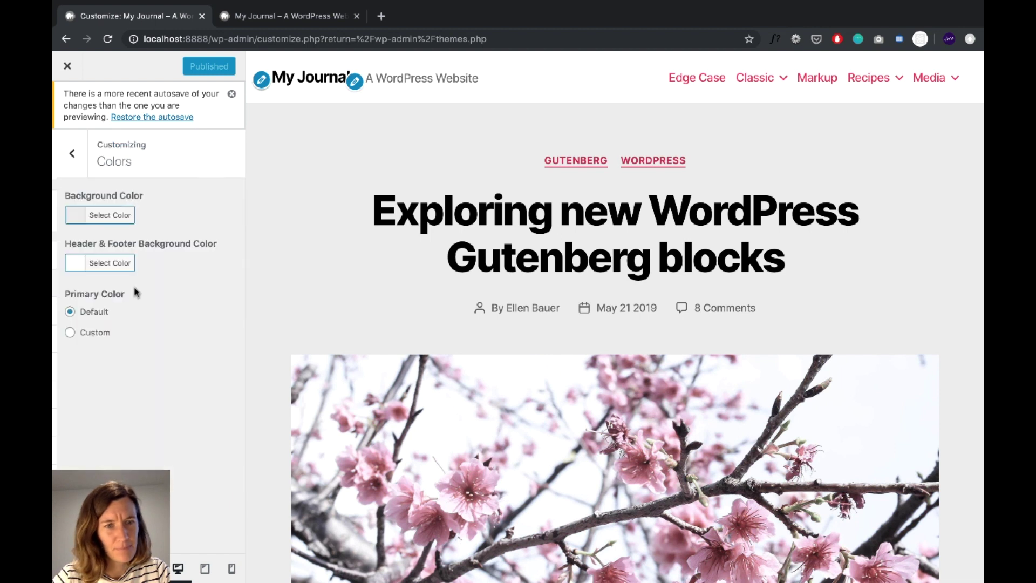
left_click(107, 217)
left_click(117, 367)
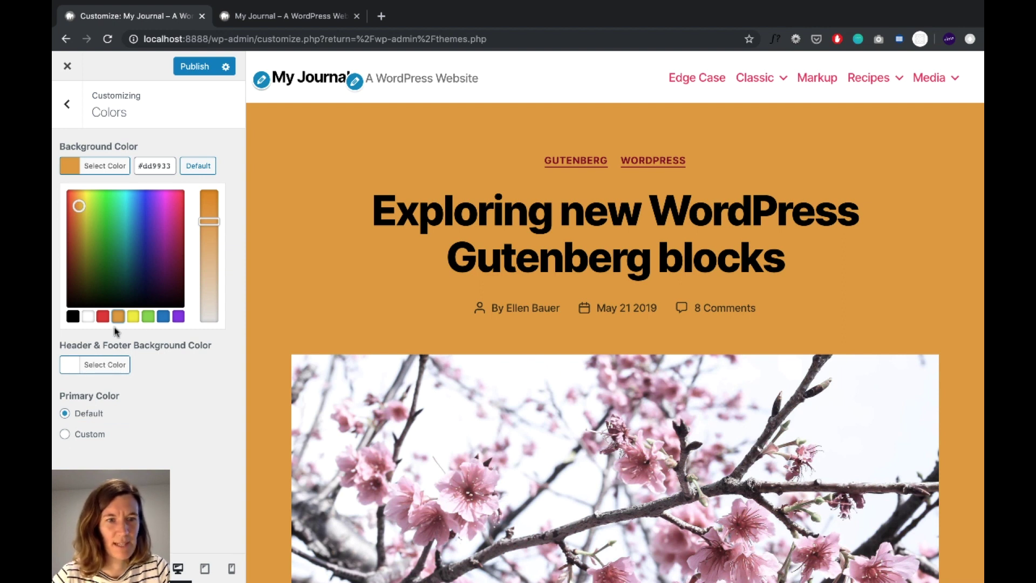
left_click(200, 169)
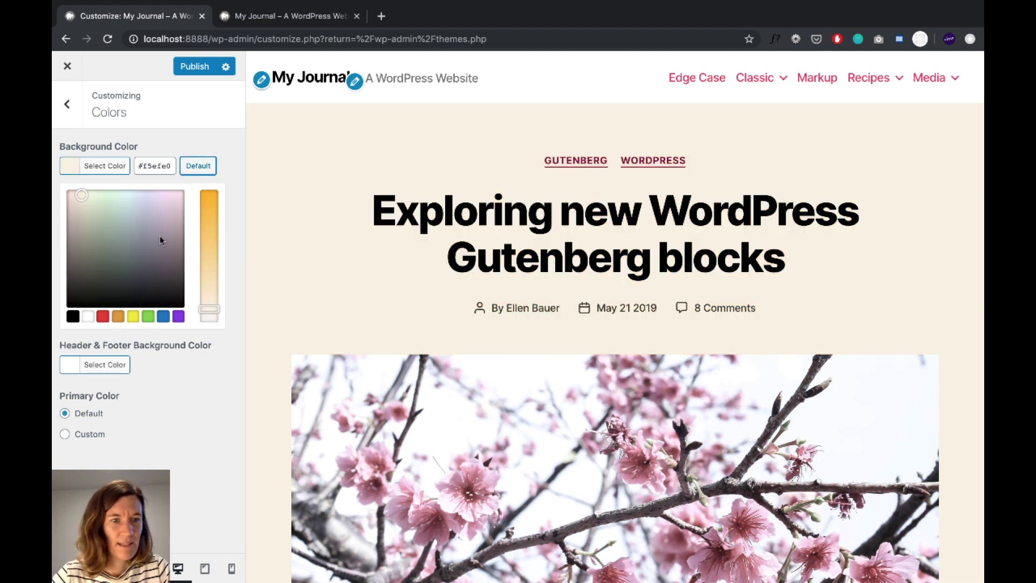
- Try red #dd3333 as the header and footer background, check both areas in the preview, and restore the default color
left_click(120, 365)
left_click(104, 366)
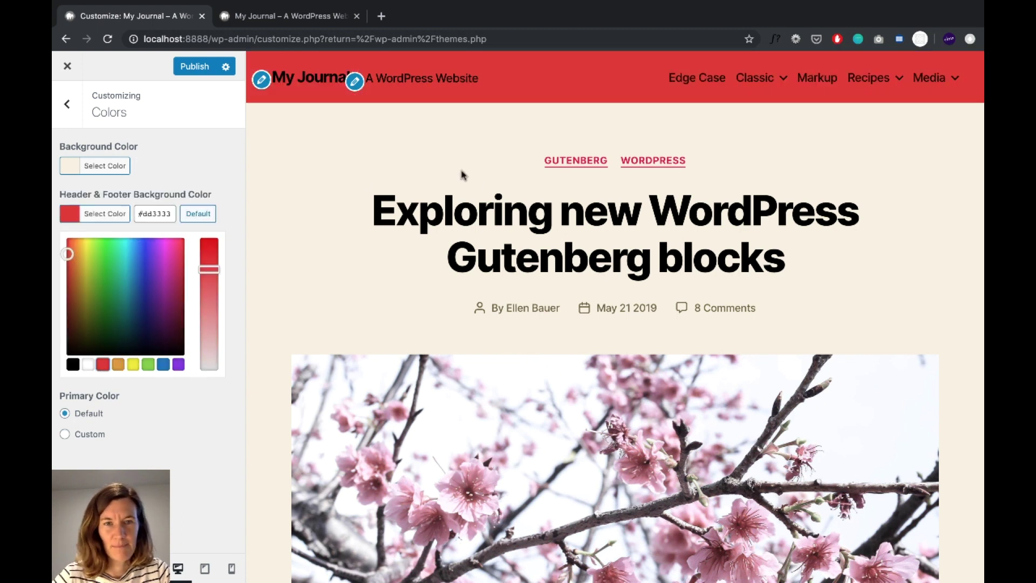
scroll(302, 224, "down", 20)
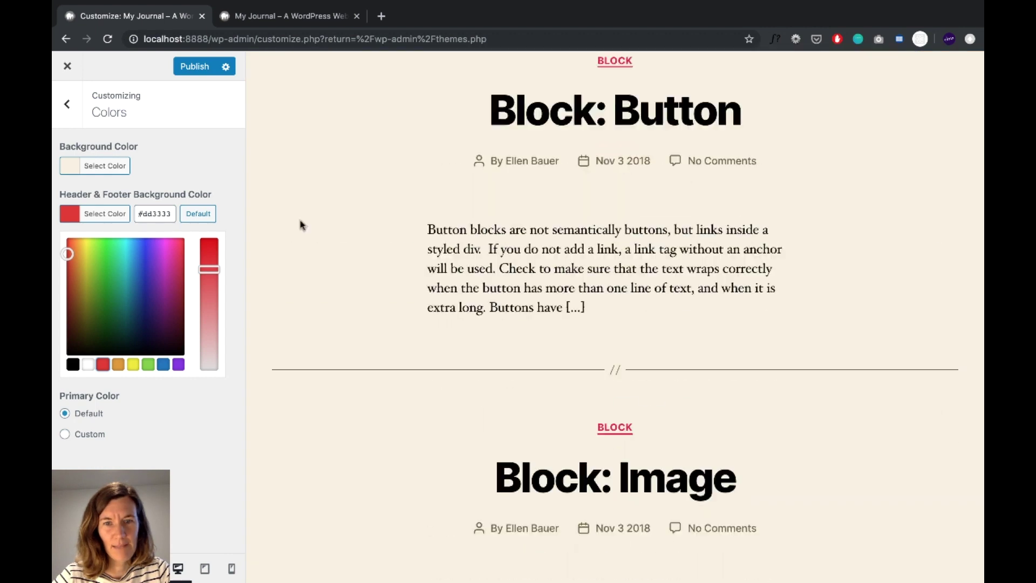
scroll(301, 220, "up", 20)
scroll(301, 220, "down", 20)
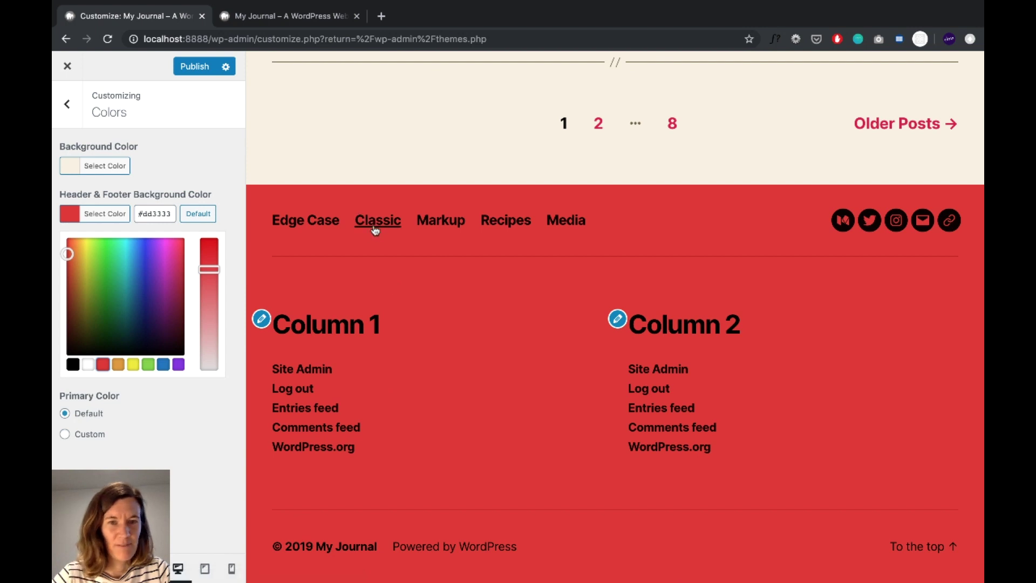
left_click(199, 213)
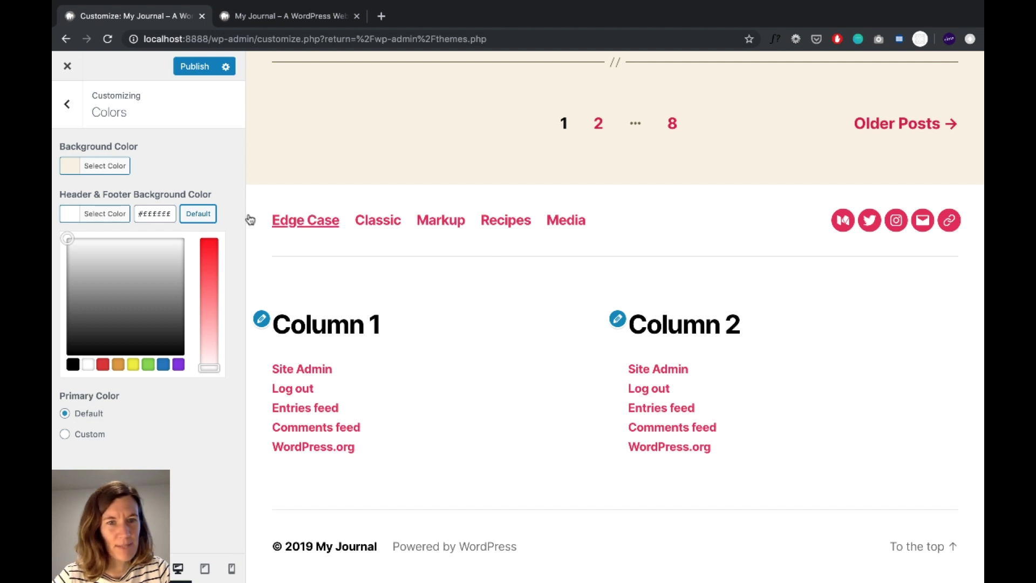
- Try blue #1e73be as the header and footer background, check the header in the preview, and restore the default color
left_click(163, 364)
scroll(461, 283, "up", 10)
scroll(462, 283, "up", 10)
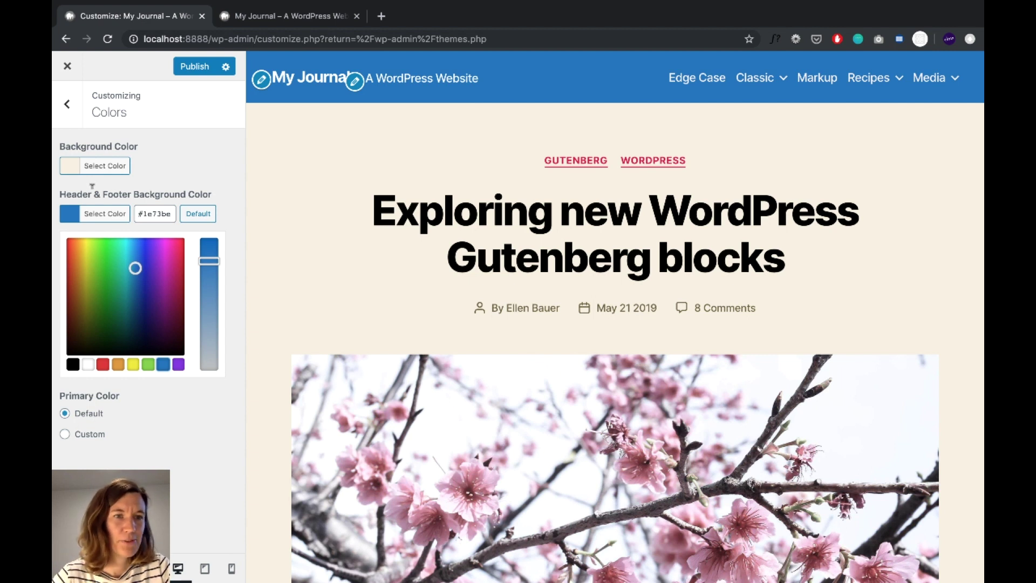
left_click(201, 214)
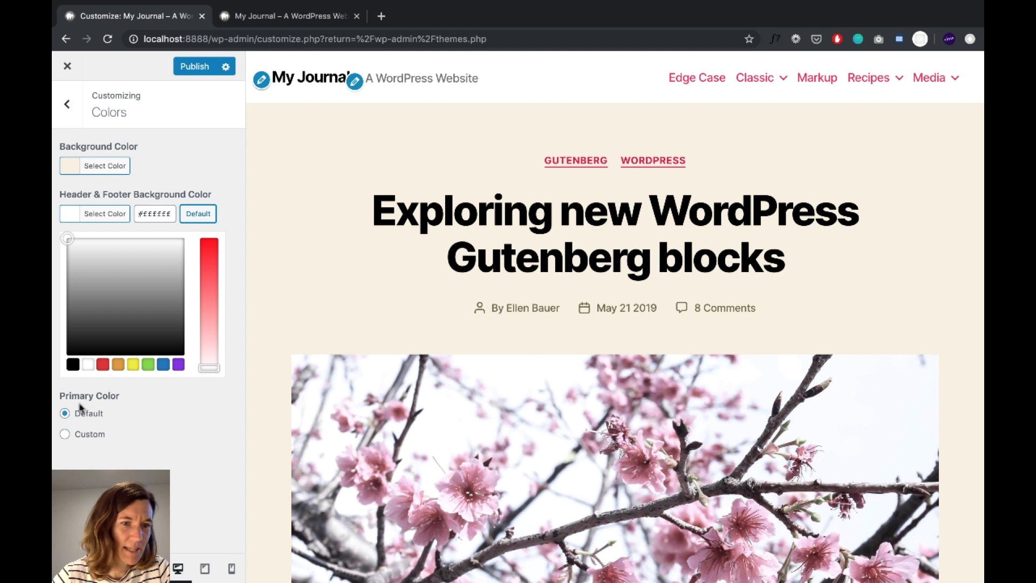
- Switch the primary color to Custom and try a green and a blue hue for the links and buttons
left_click(86, 434)
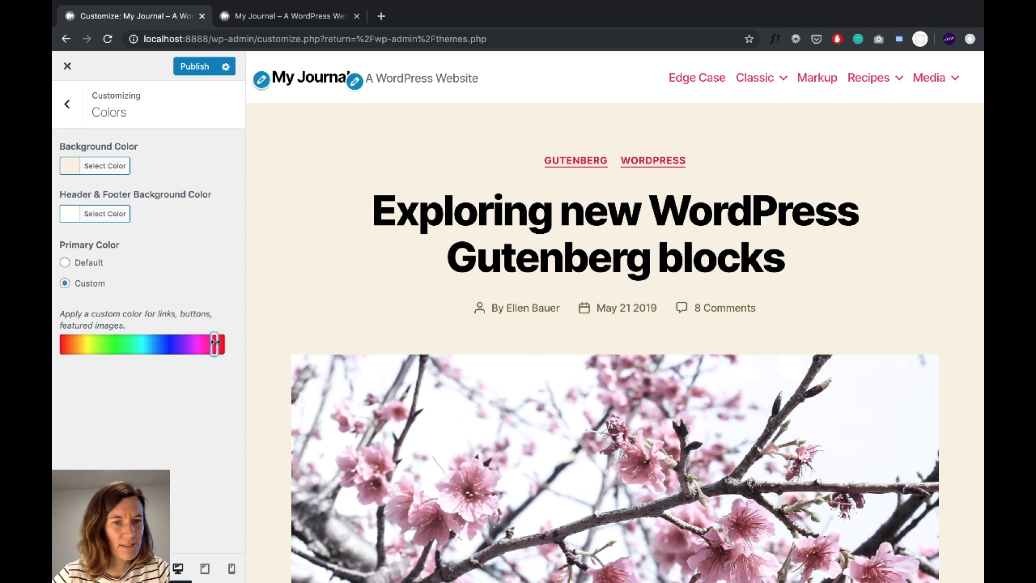
left_click_drag(215, 342, 110, 343)
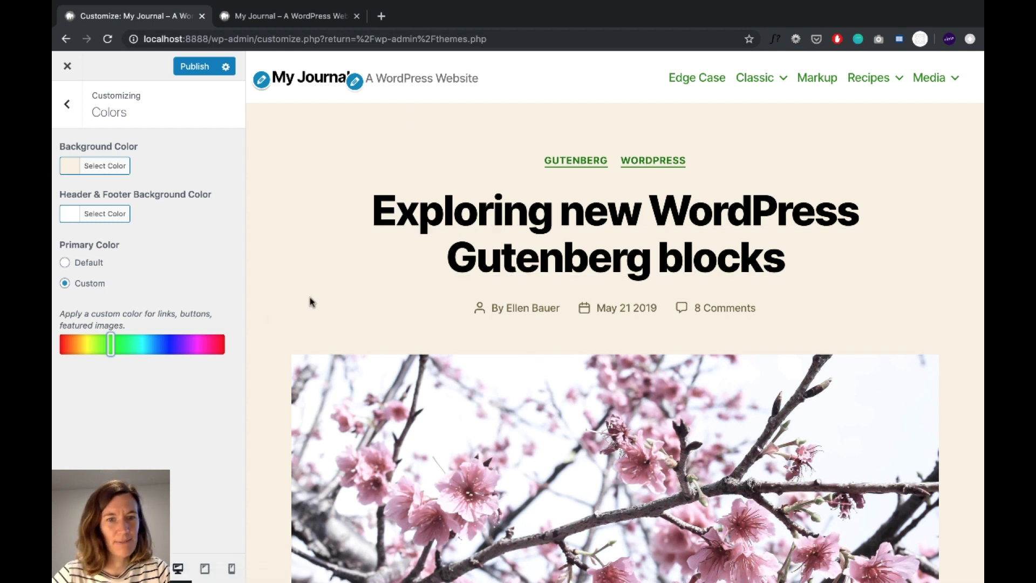
left_click_drag(114, 344, 167, 340)
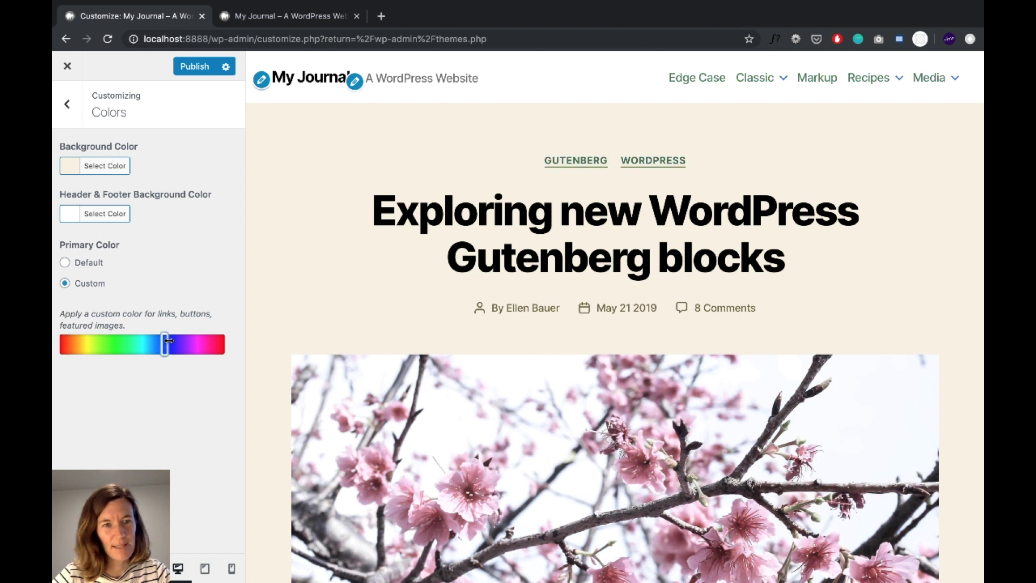
scroll(347, 287, "down", 3)
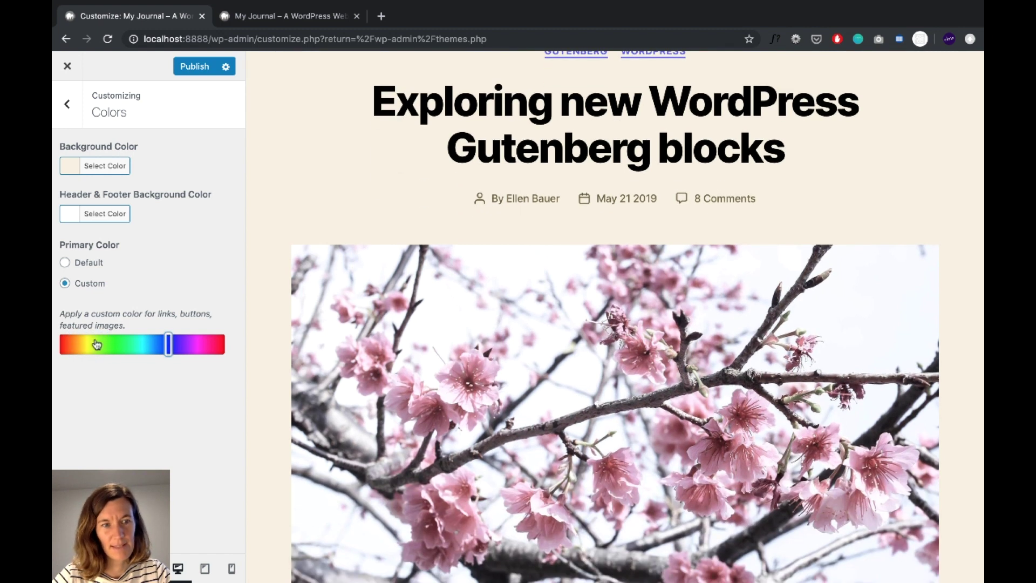
triple_click(121, 319)
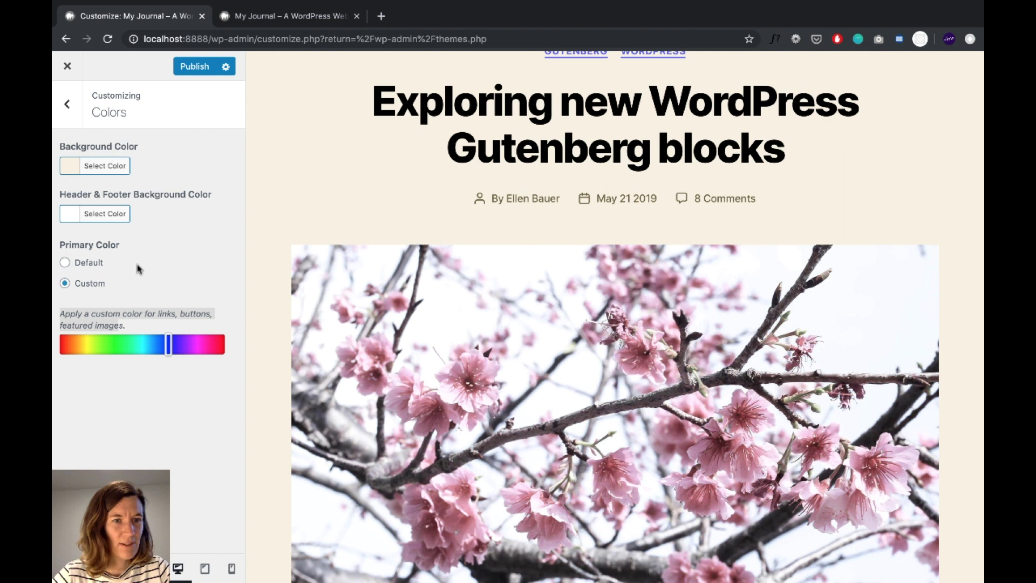
- Reset the primary color to Default, and reselect Custom with the default pinkish-red hue
left_click(84, 266)
left_click(84, 285)
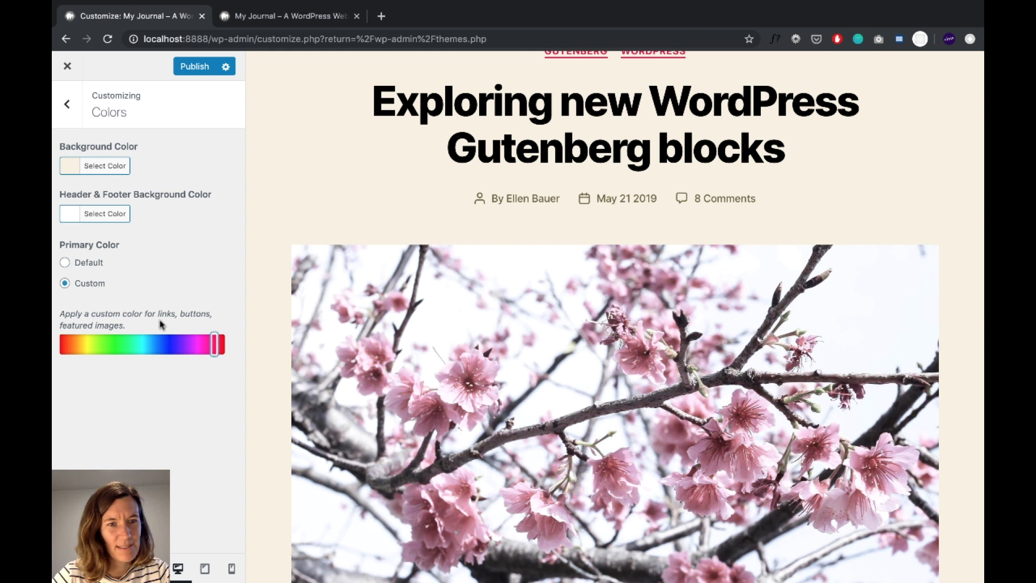
scroll(284, 319, "up", 2)
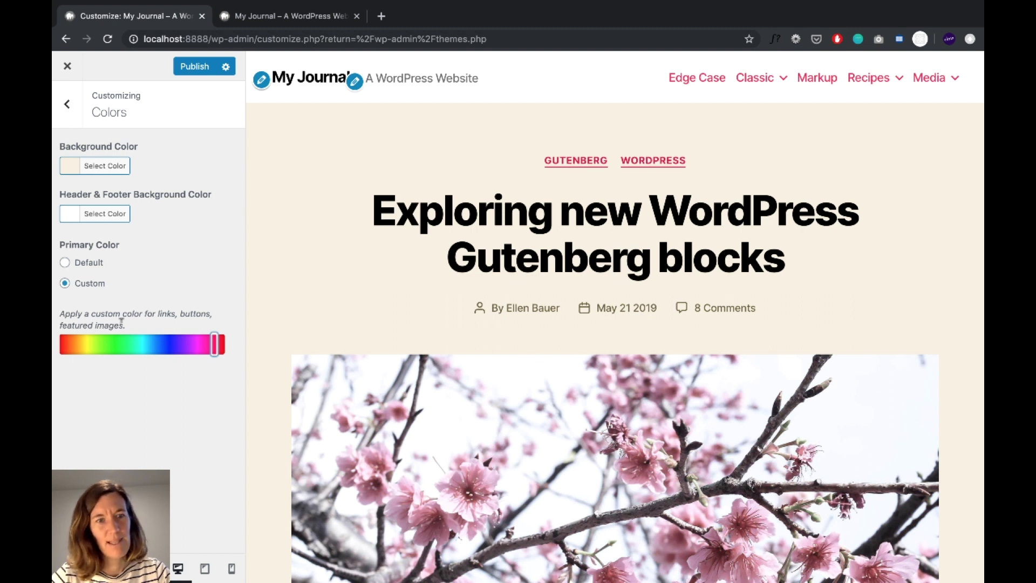
- Enable Show search in header in the Theme Options, and test opening and closing the search in the preview
left_click(67, 104)
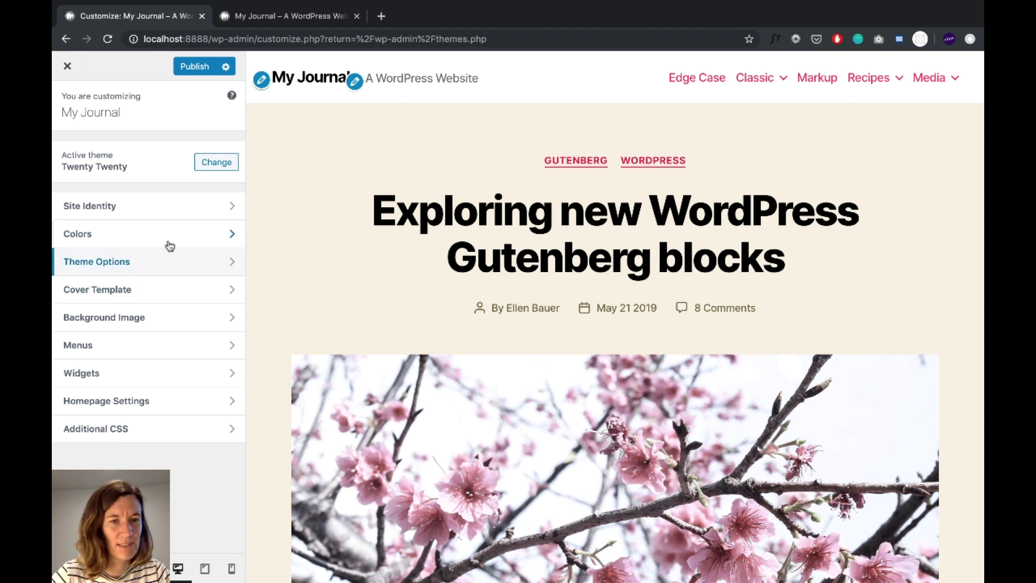
left_click(152, 270)
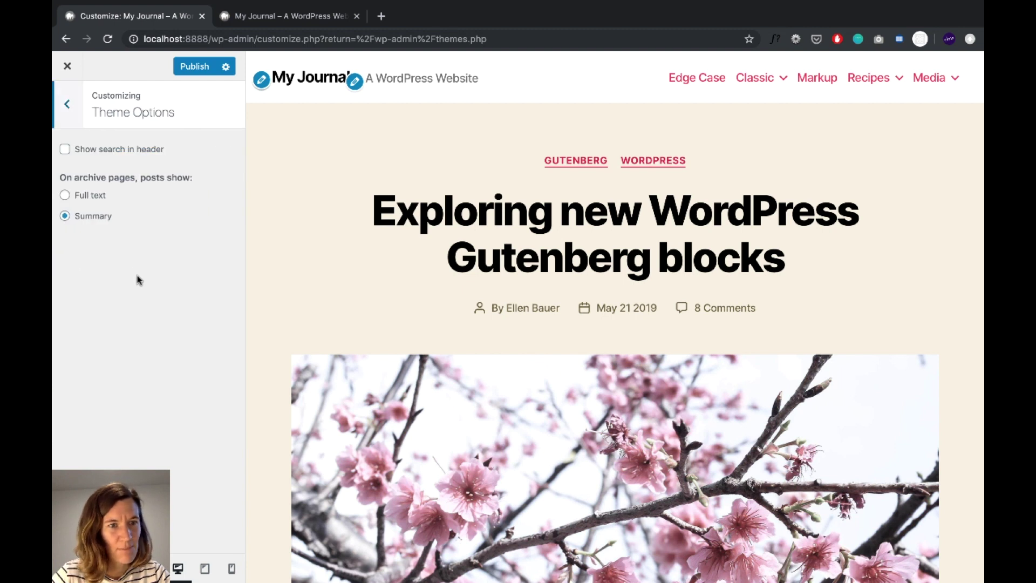
left_click(78, 153)
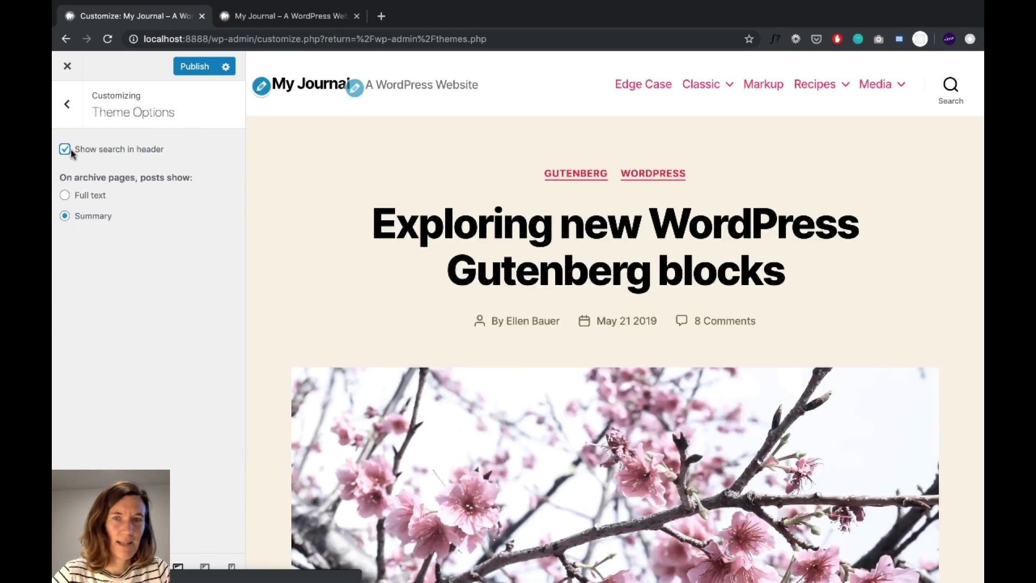
left_click(953, 86)
left_click(951, 96)
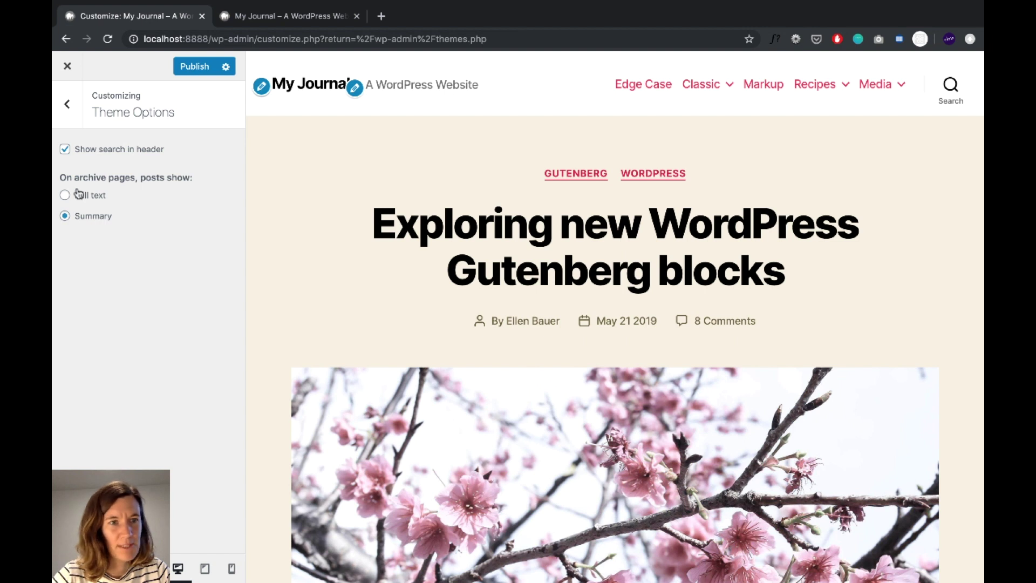
- Set posts on archive pages to show their full text, and check the posts in the preview
left_click(86, 197)
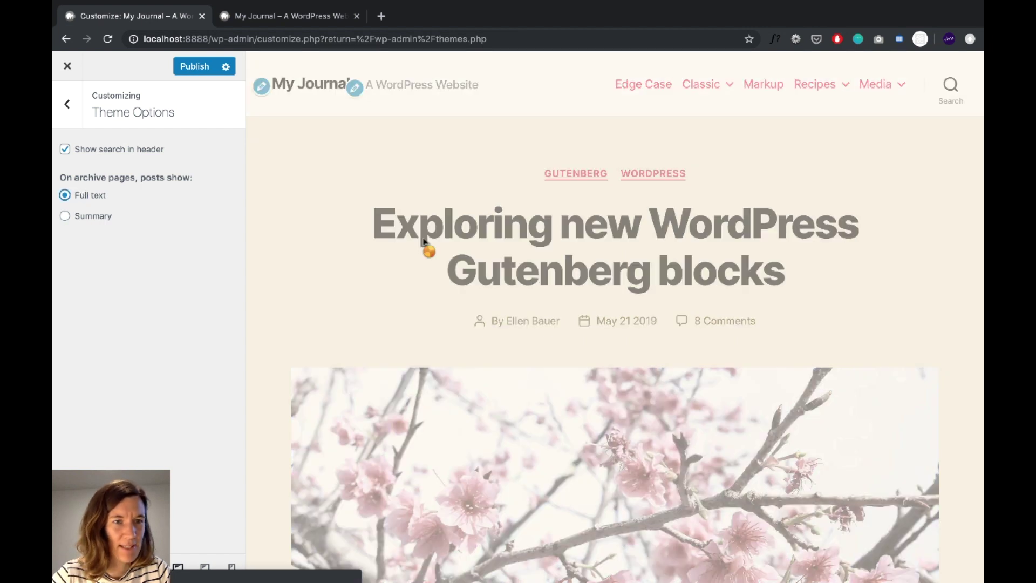
scroll(332, 242, "down", 1)
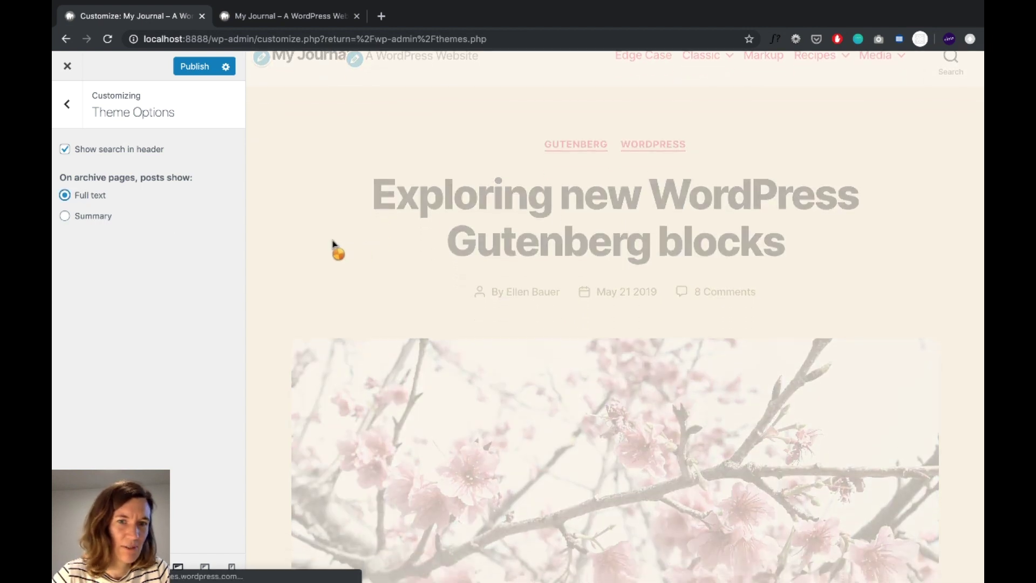
- Look through the full-text posts in the preview, and set posts on archive pages to show a Summary
scroll(301, 246, "down", 5)
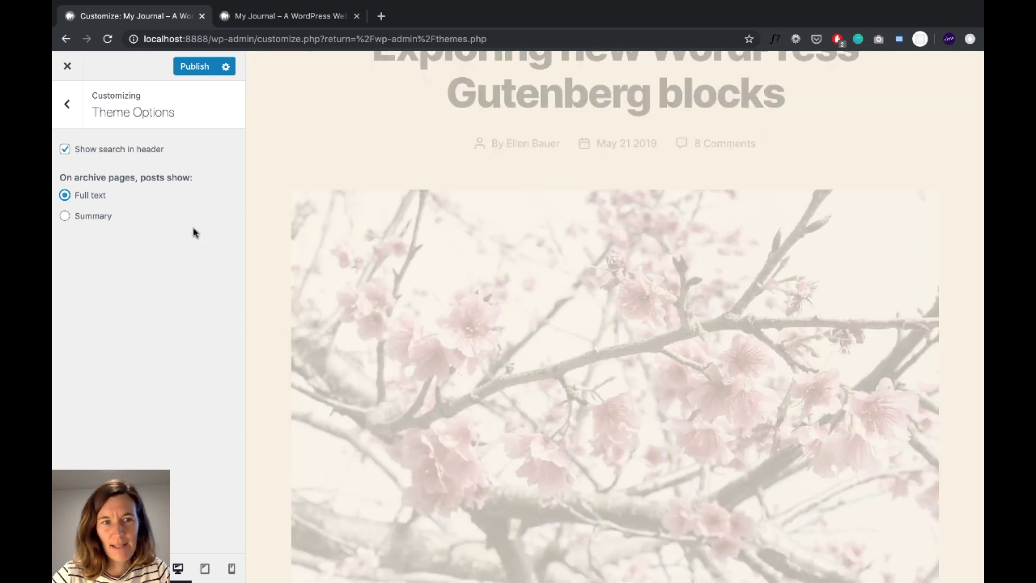
scroll(264, 236, "down", 10)
scroll(265, 235, "down", 20)
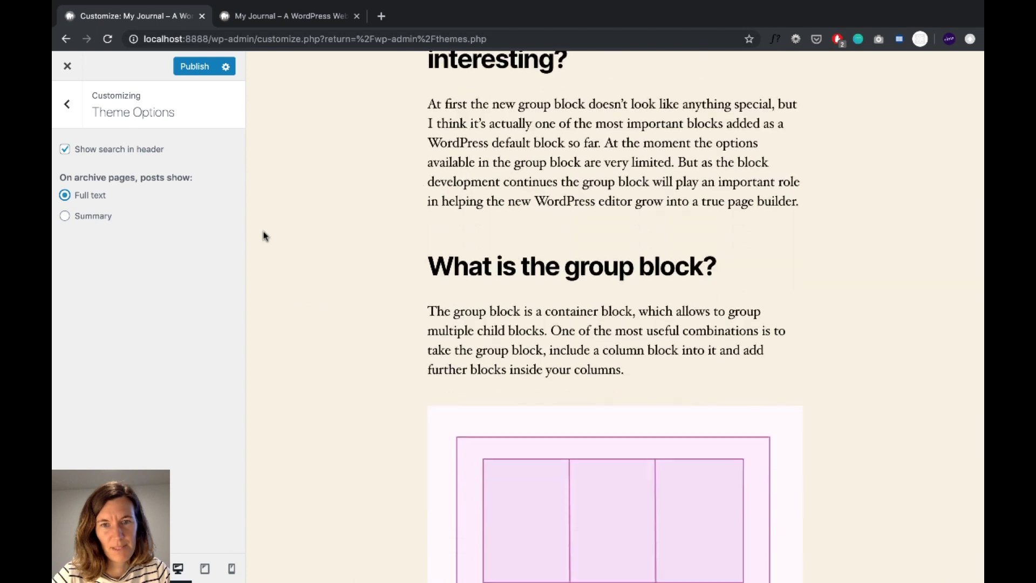
scroll(265, 236, "up", 20)
scroll(266, 236, "up", 10)
left_click(94, 218)
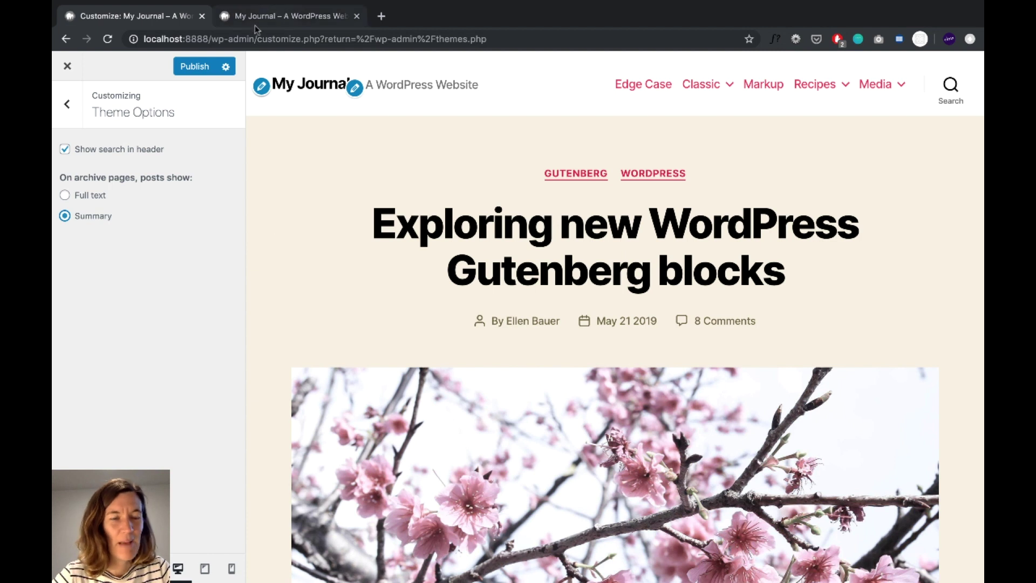
left_click(293, 157)
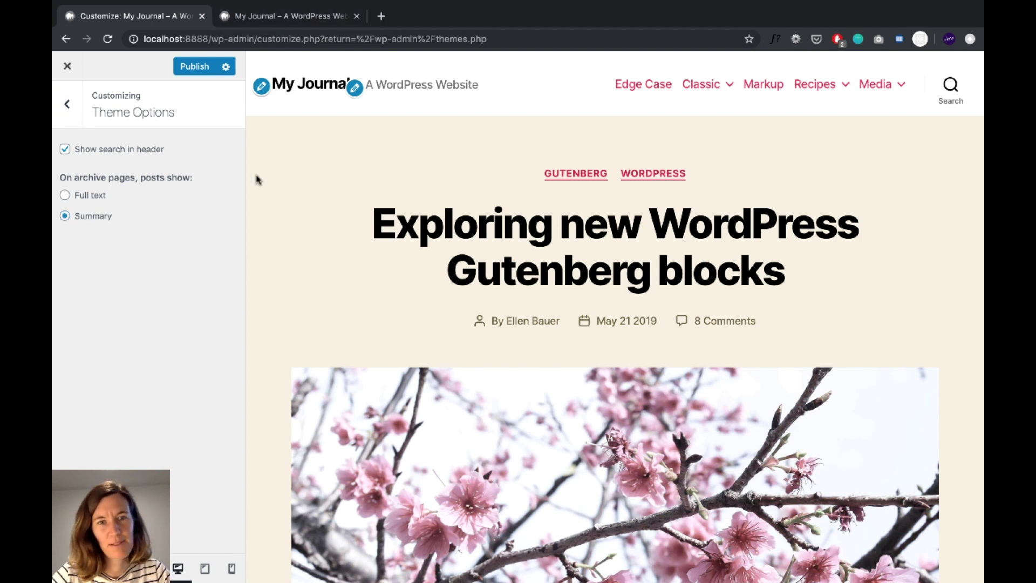
- Leave the Theme Options and exit the Customizer, discarding the unpublished changes
left_click(63, 104)
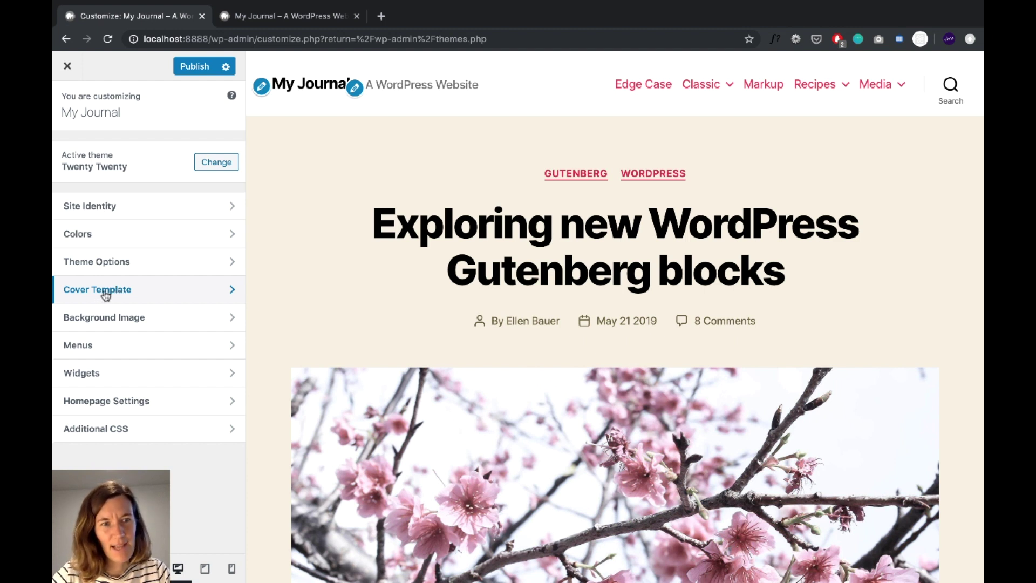
left_click(72, 72)
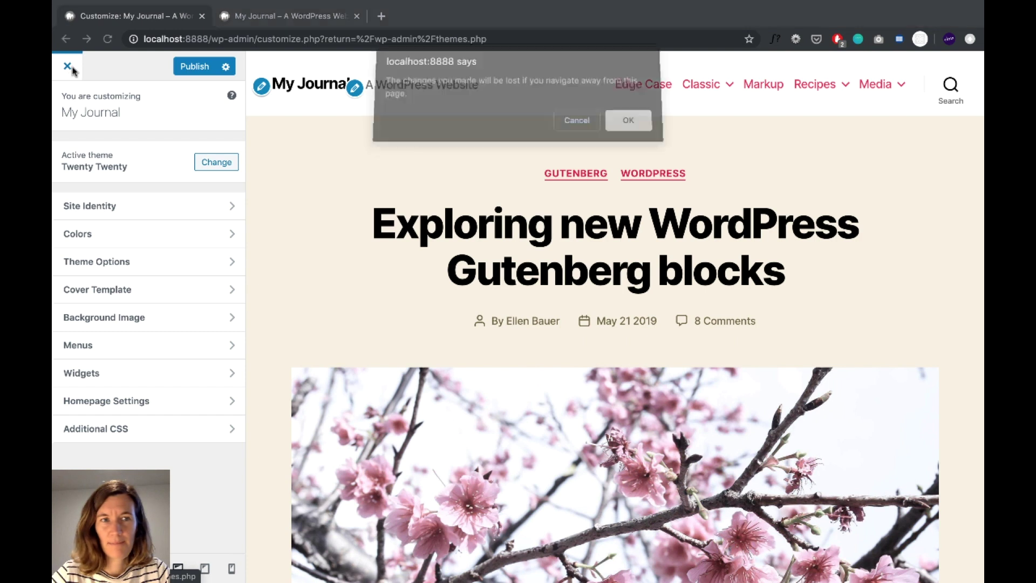
left_click(626, 123)
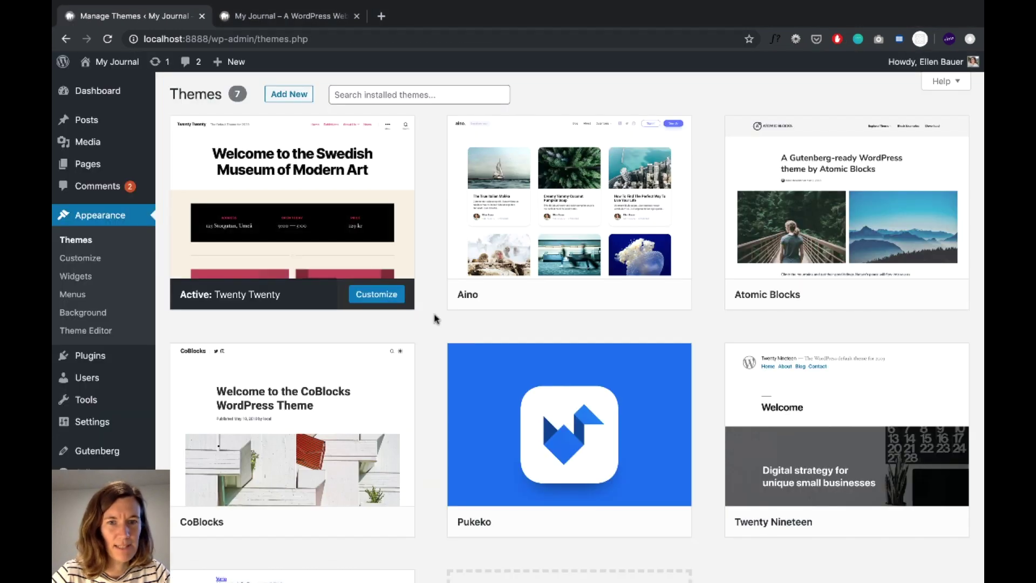
- Open the Pages list in a separate browser tab next to the themes page, and open the Hero page for editing
right_click(86, 166)
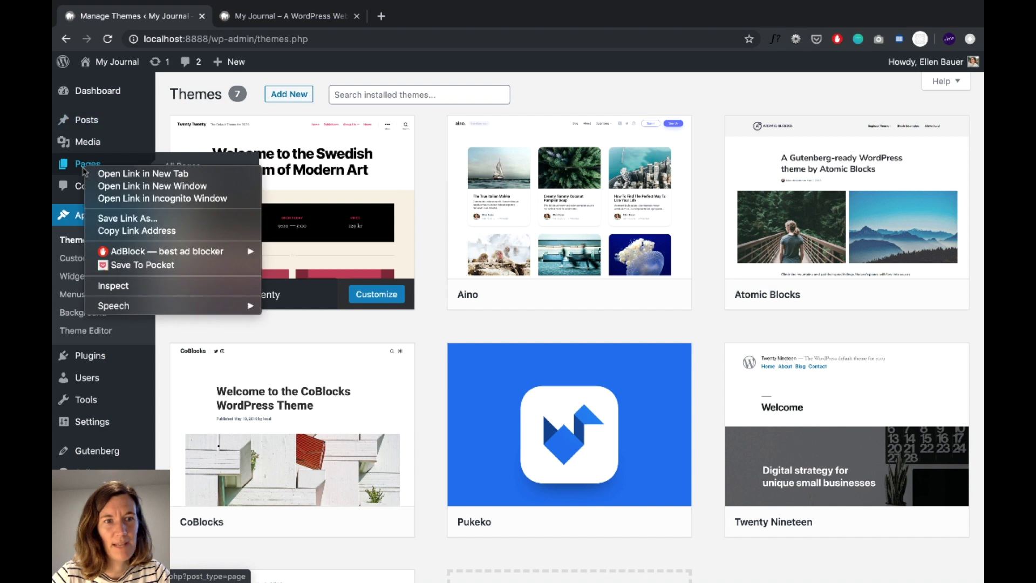
left_click(106, 173)
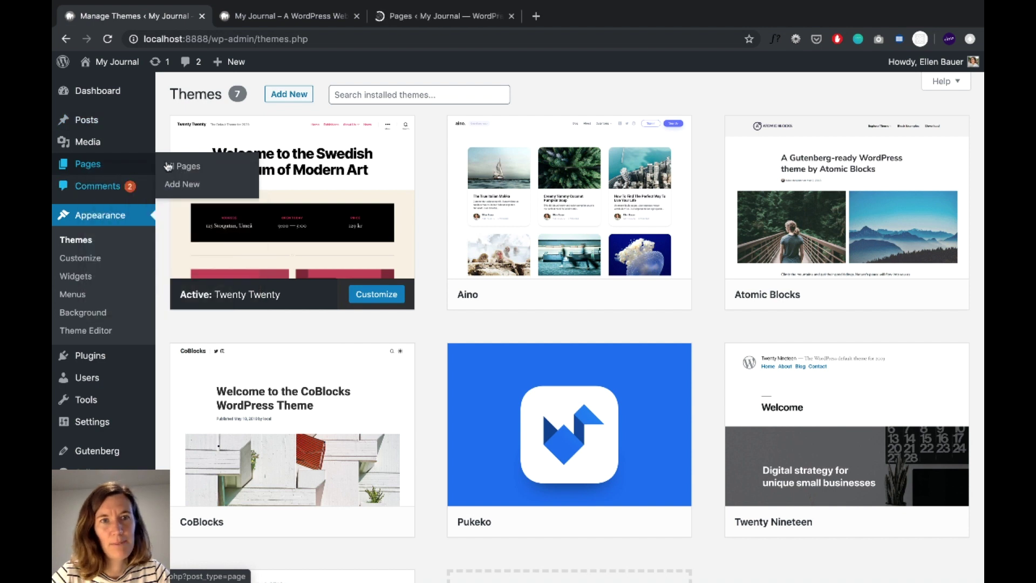
left_click_drag(438, 16, 309, 22)
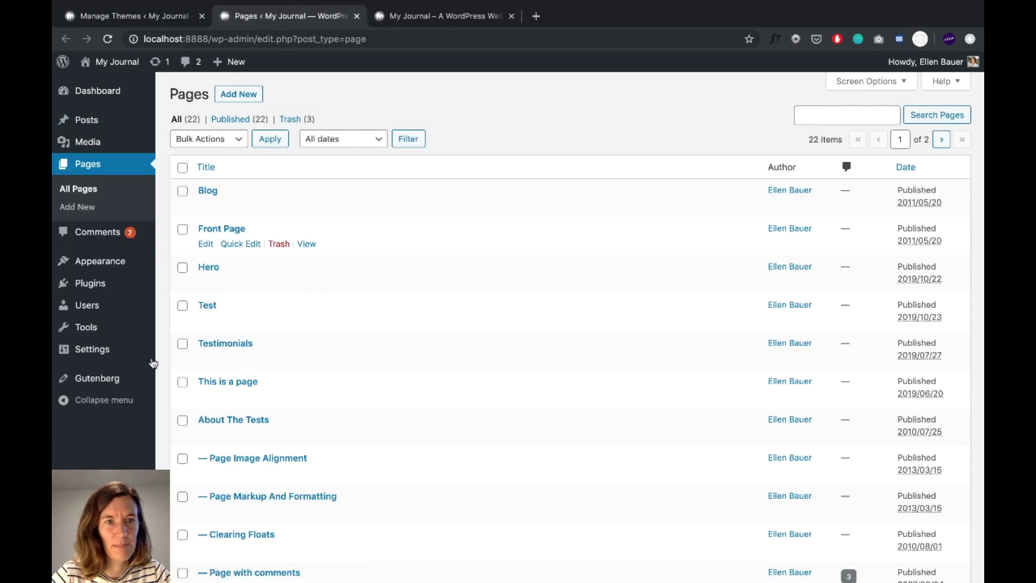
left_click(206, 267)
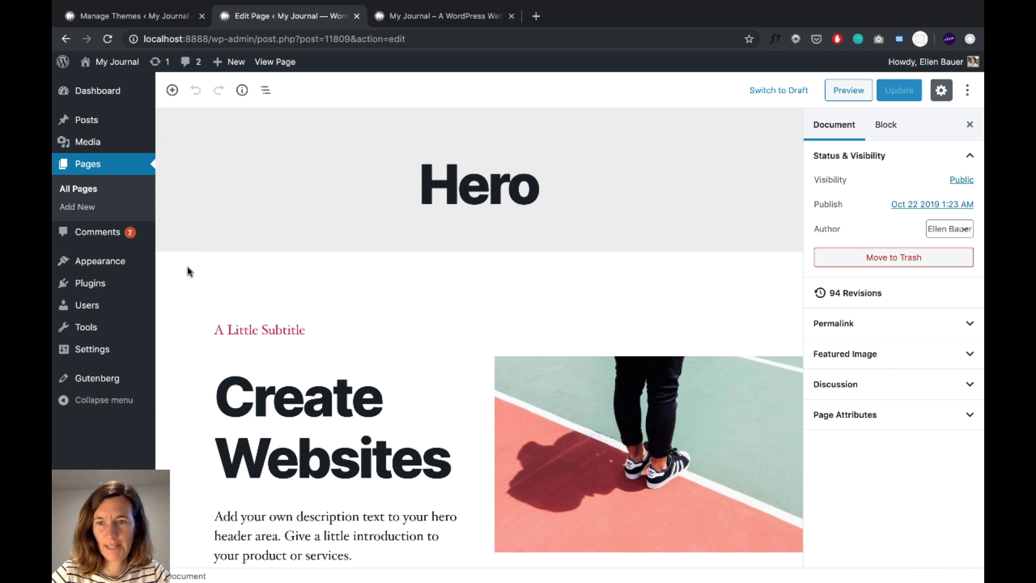
- Expand the Hero page's Page Attributes and look at the available page templates
scroll(189, 271, "down", 2)
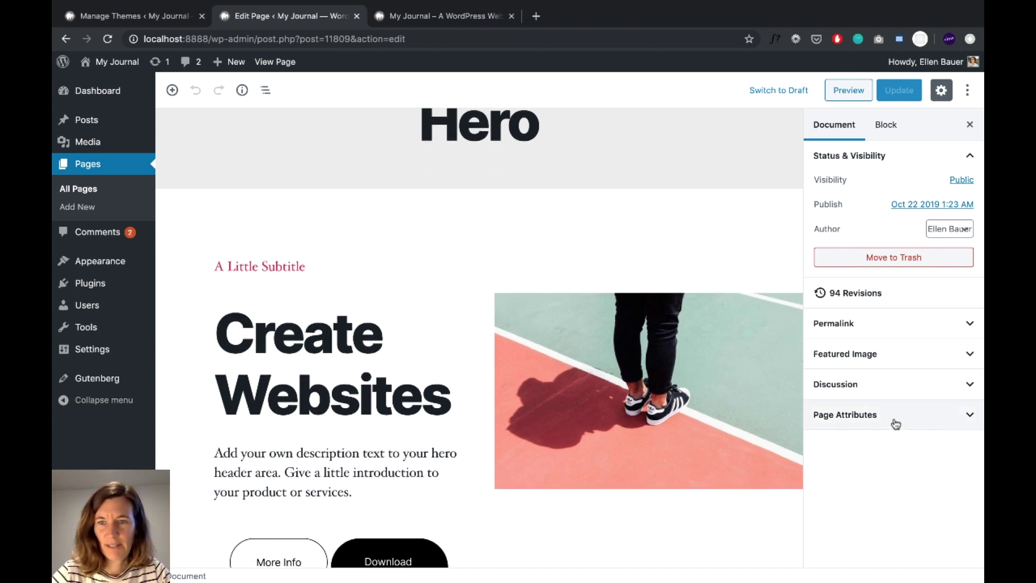
scroll(742, 425, "down", 1)
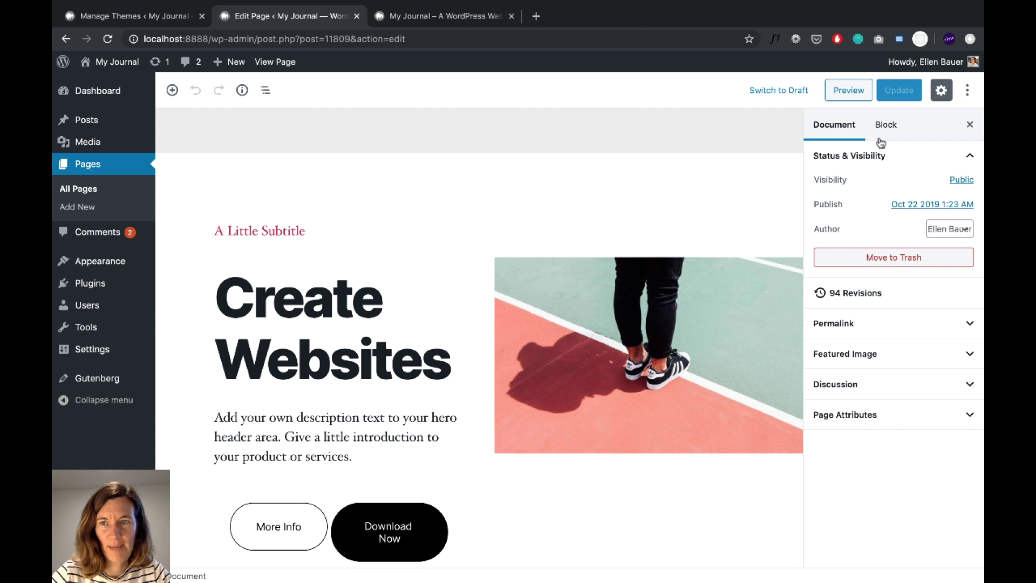
left_click(862, 420)
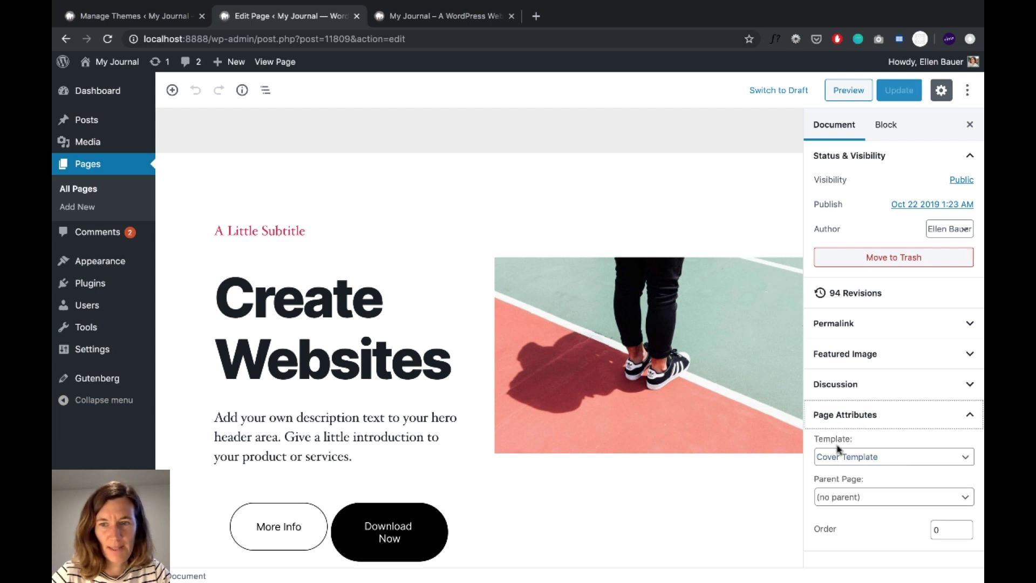
left_click(868, 462)
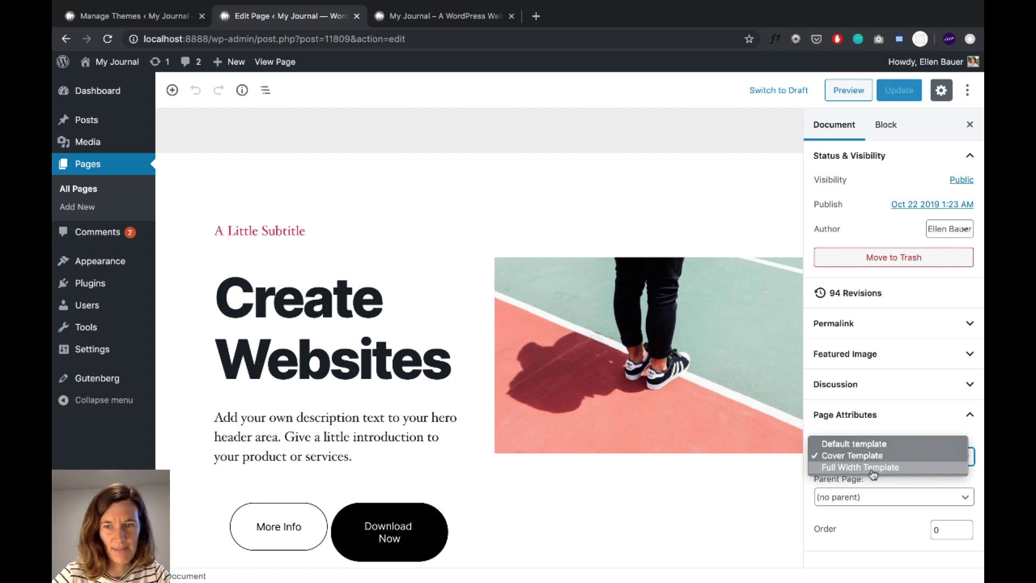
- Open the Posts list in a separate browser tab, and open the post "Exploring new WordPress Gutenberg blocks" for editing
right_click(83, 123)
left_click(103, 128)
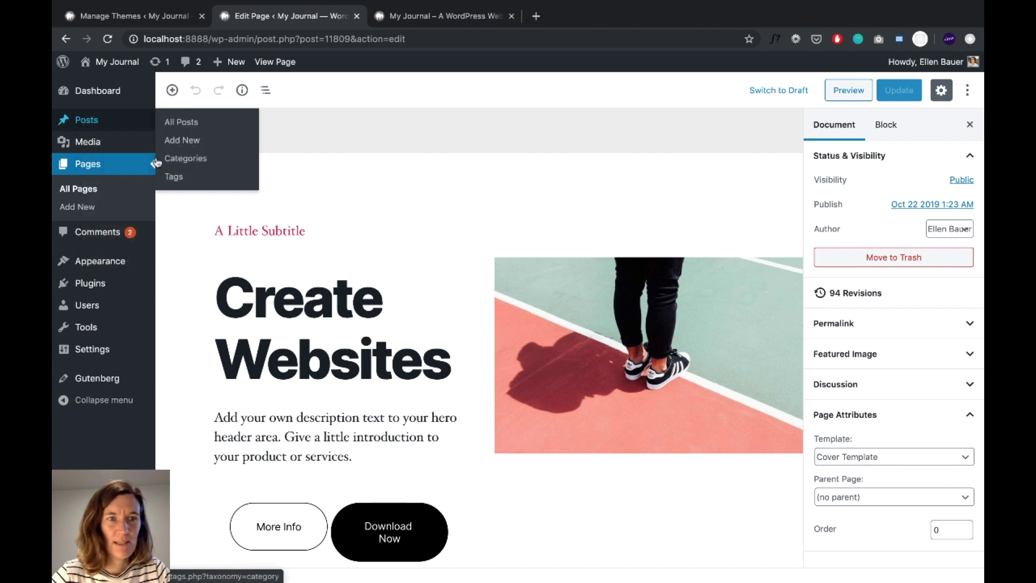
left_click(446, 22)
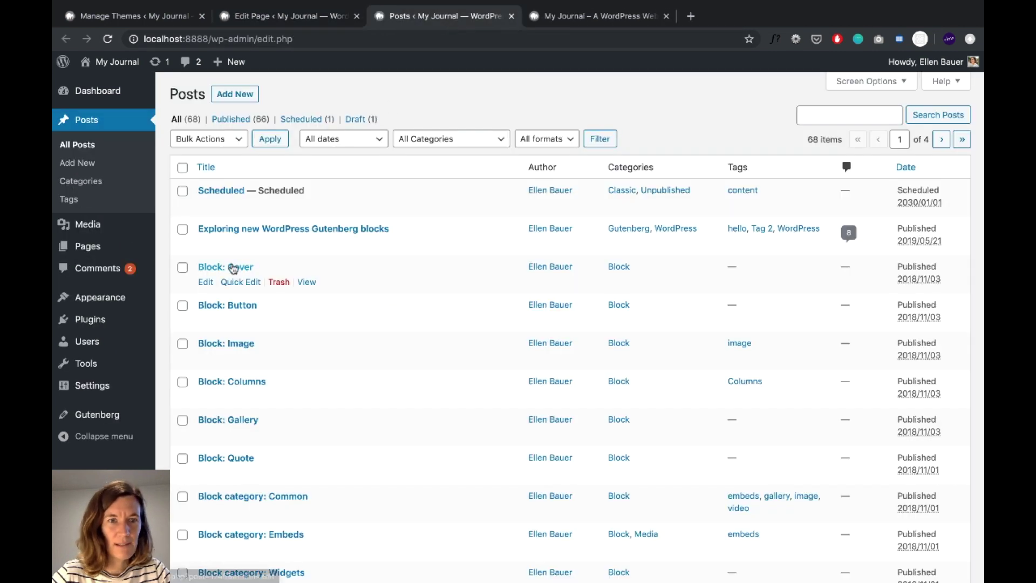
left_click(209, 229)
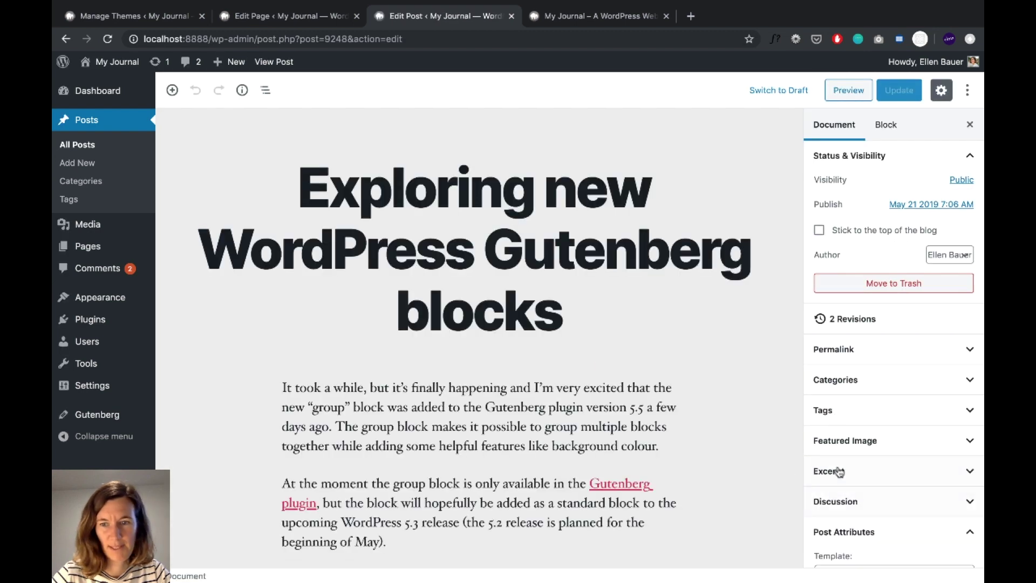
- Look at the template choices in the post's Post Attributes, and close the list without changing the template
scroll(835, 475, "down", 1)
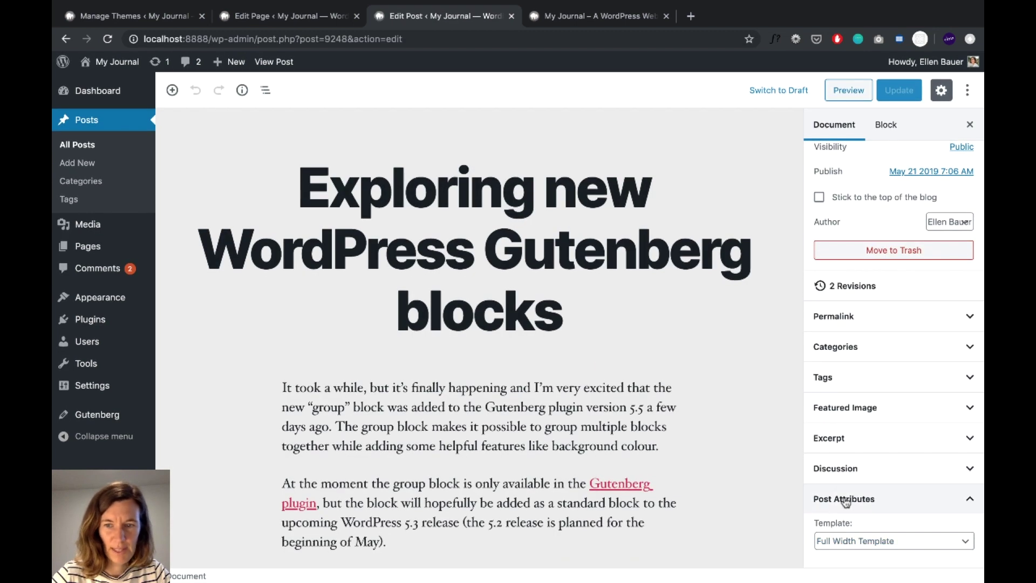
left_click(850, 543)
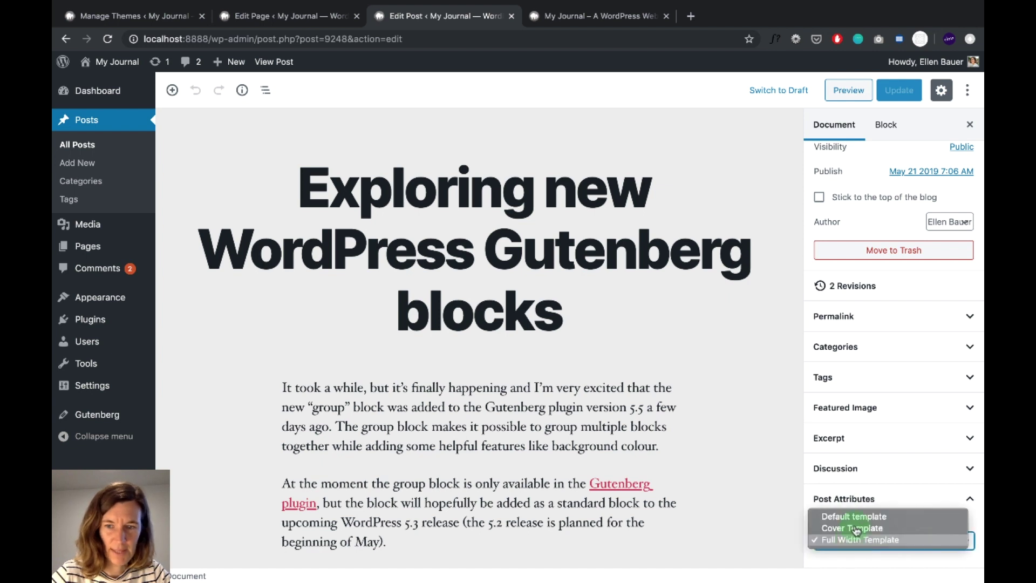
left_click(717, 418)
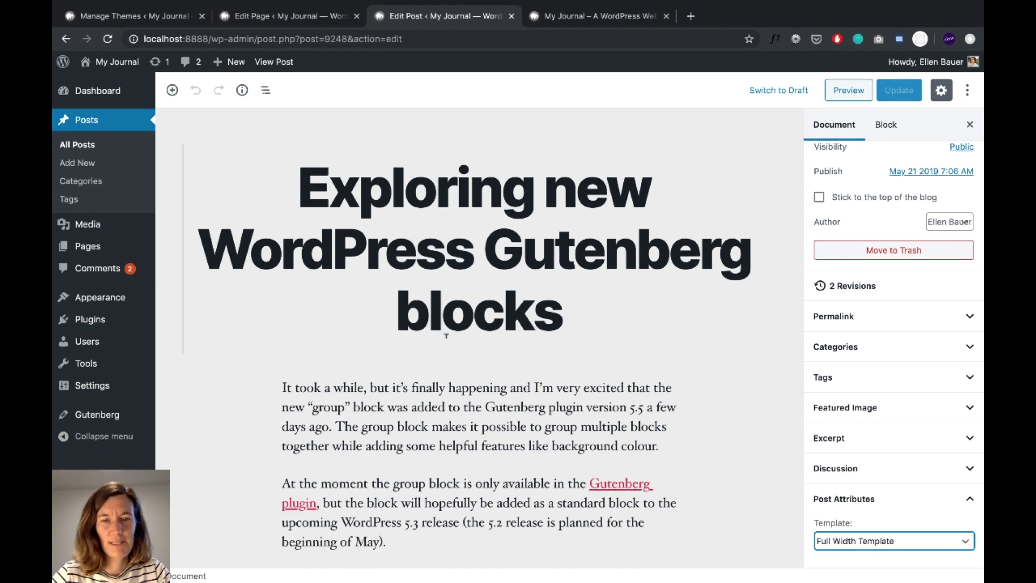
- Open the post's permalink in a separate browser tab and switch to the published post
left_click(426, 235)
right_click(392, 134)
key("Escape")
left_click(583, 17)
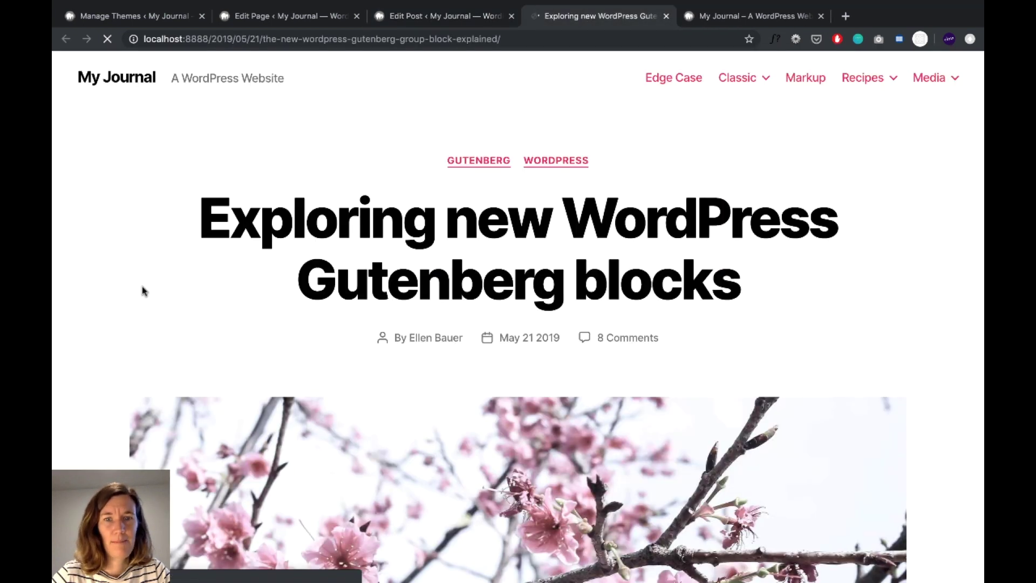
- Examine the published post's Full Width Template layout, including the title area, featured image and text width
scroll(283, 330, "down", 3)
scroll(268, 190, "up", 3)
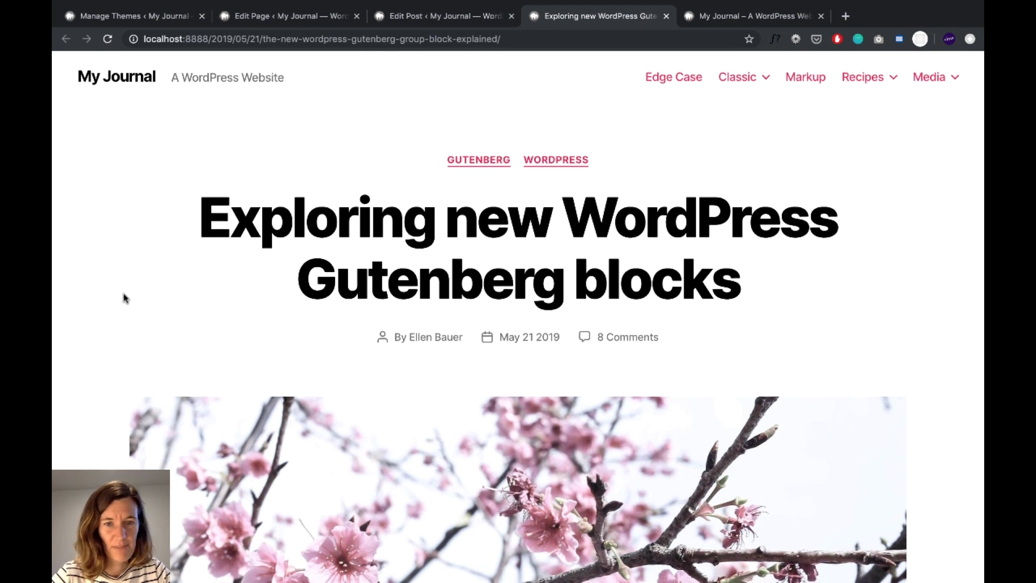
scroll(124, 298, "down", 5)
scroll(171, 277, "up", 3)
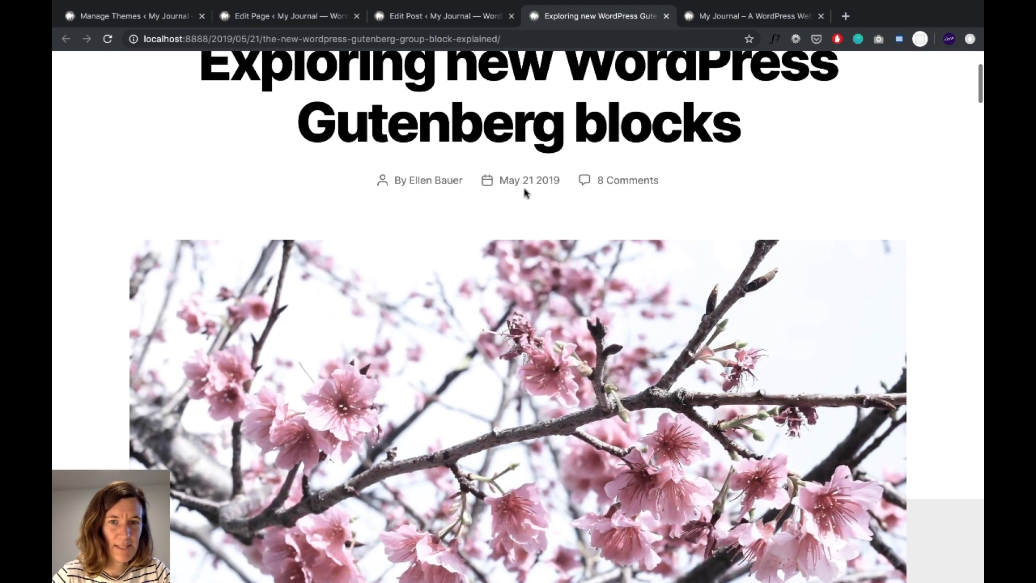
scroll(81, 274, "down", 2)
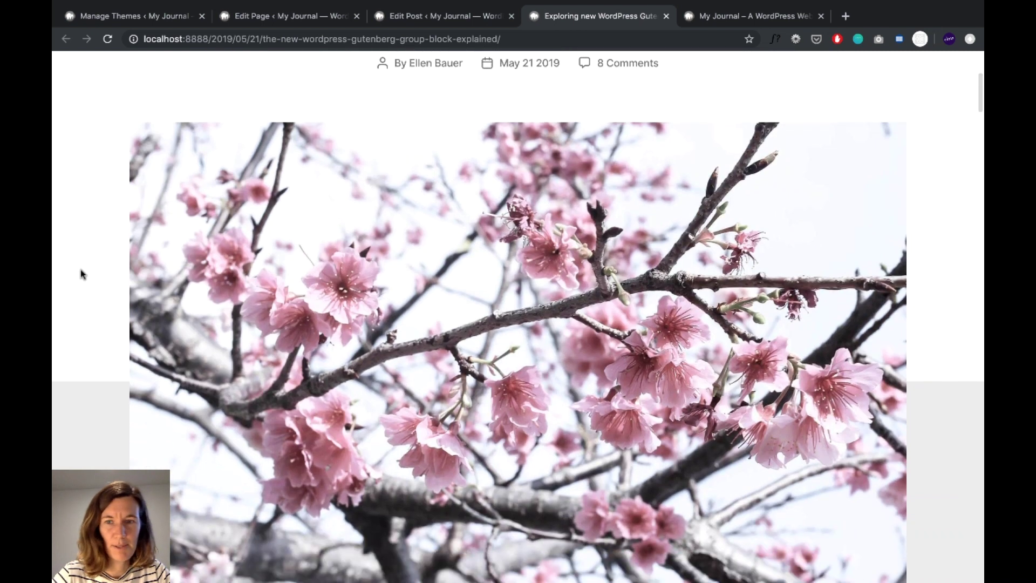
scroll(81, 273, "up", 5)
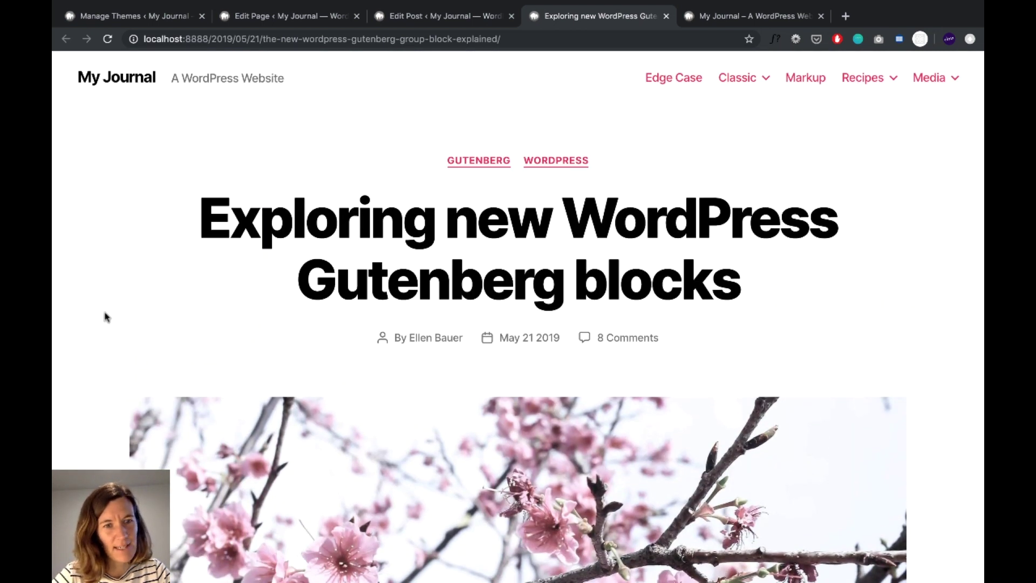
scroll(106, 317, "down", 3)
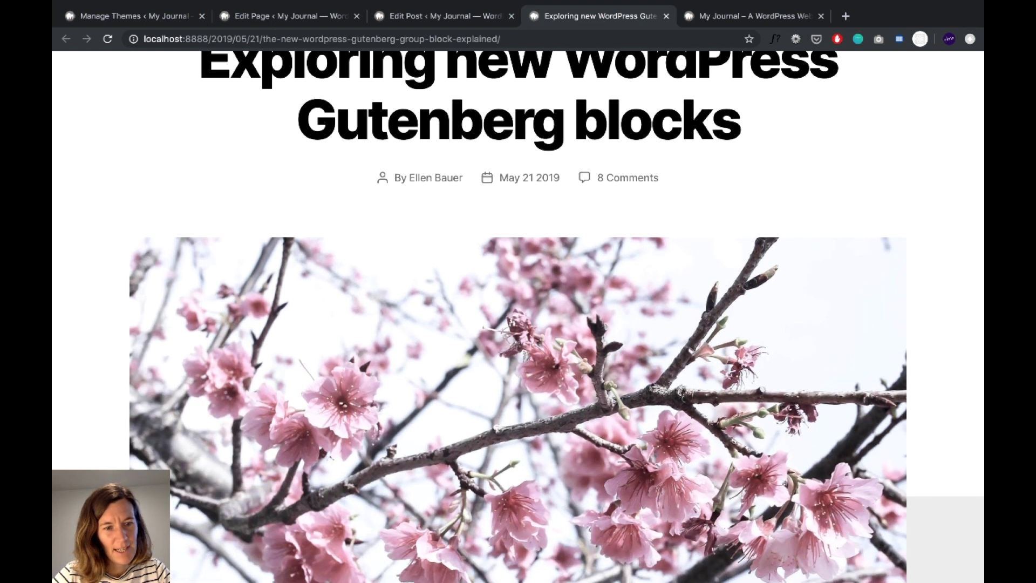
scroll(91, 468, "up", 3)
scroll(92, 402, "down", 8)
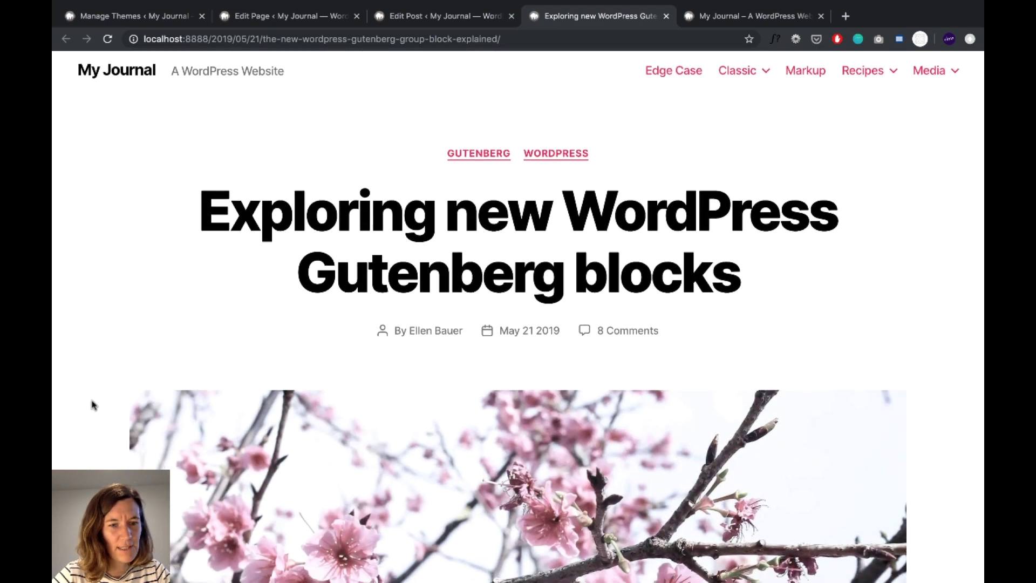
scroll(86, 391, "up", 3)
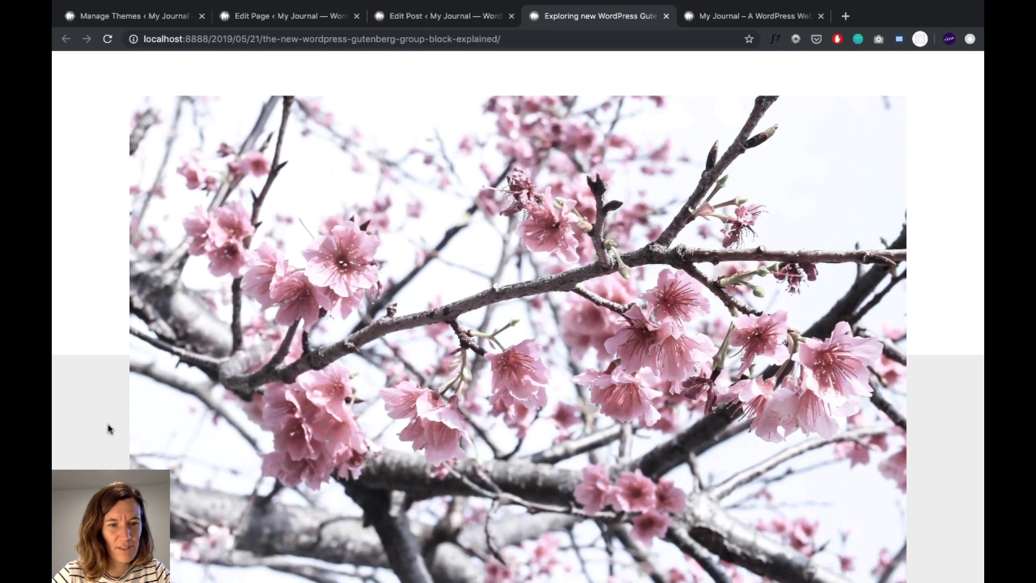
scroll(96, 426, "down", 4)
scroll(95, 419, "down", 2)
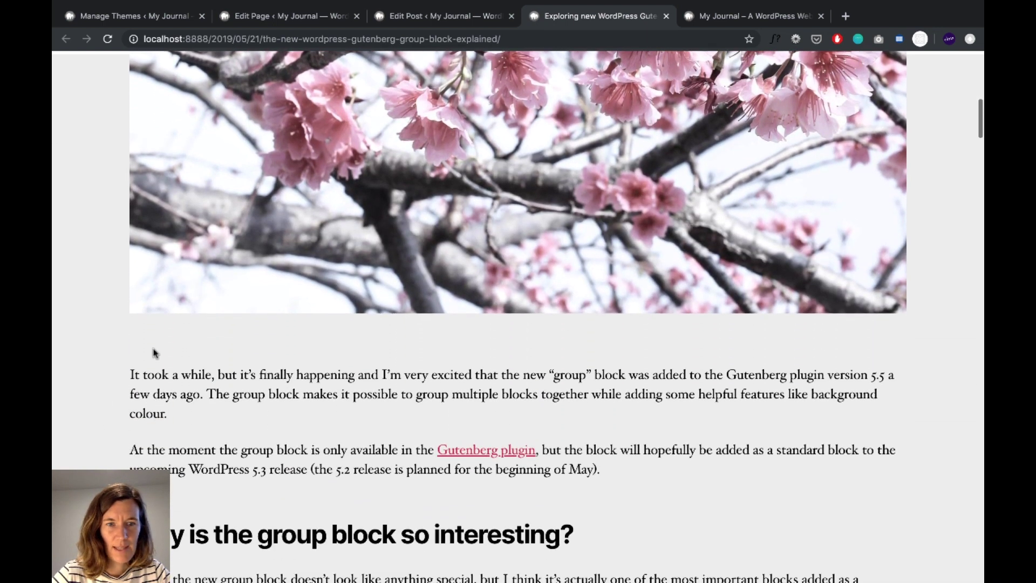
- Set the post's template to Default template and update the post
left_click(450, 24)
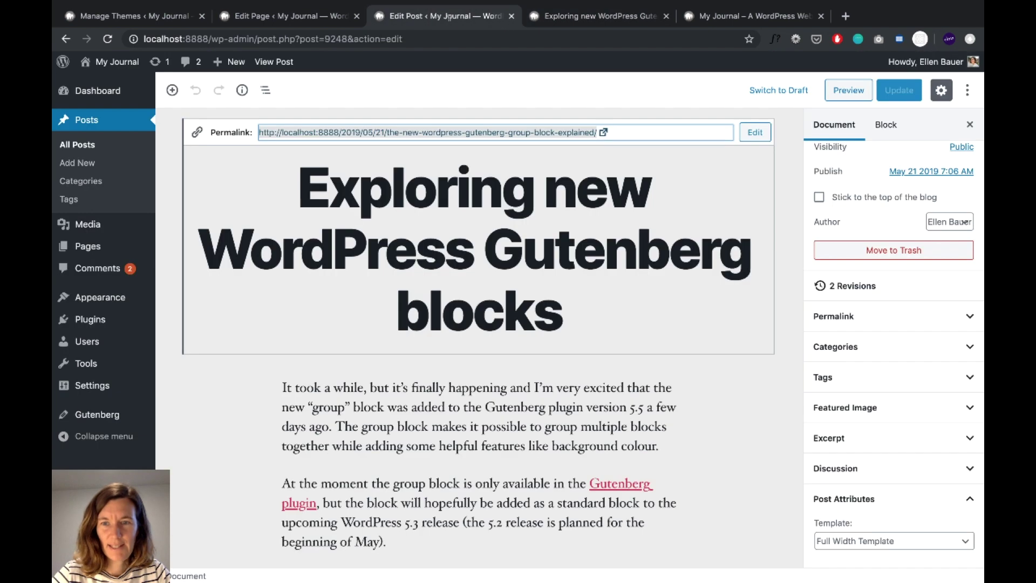
left_click(891, 543)
left_click(867, 517)
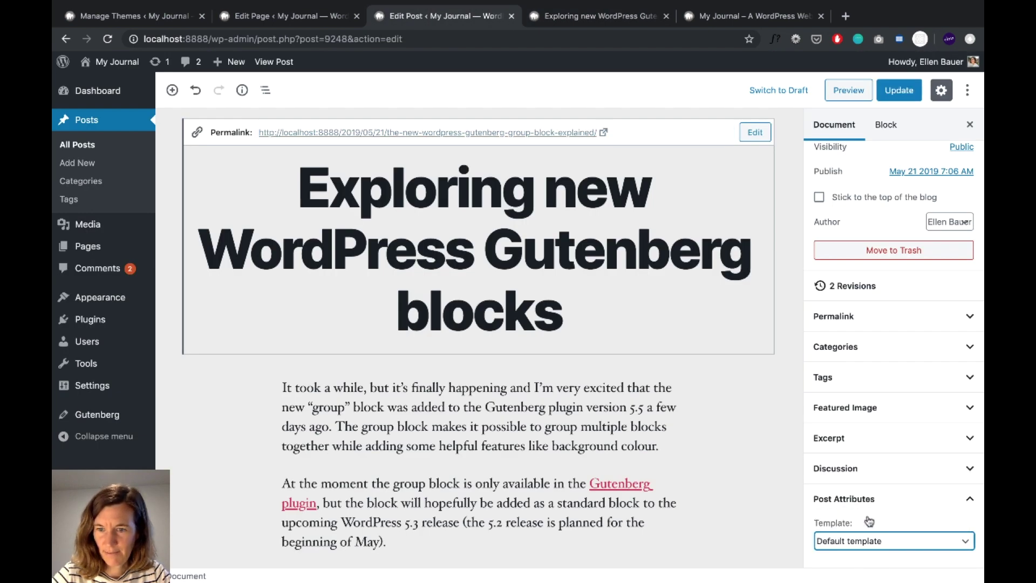
left_click(899, 90)
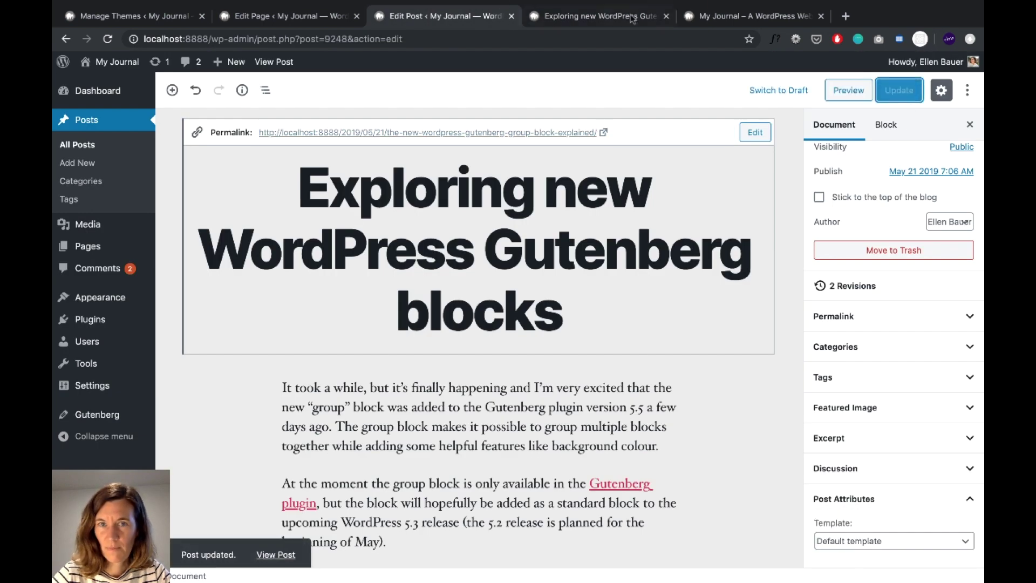
- Reload the published post and check the text column's width with the Default template
left_click(594, 17)
left_click(107, 39)
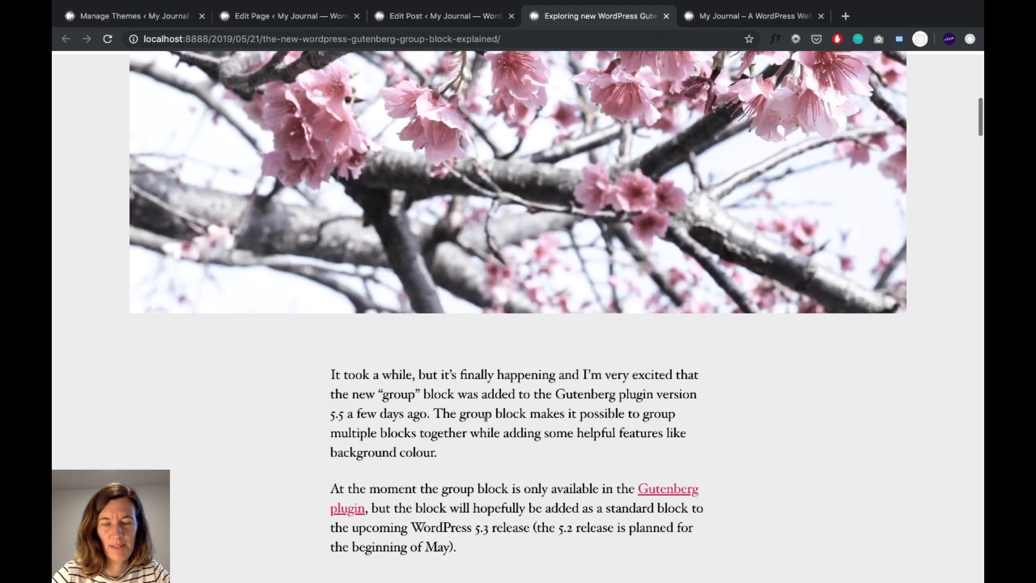
double_click(462, 372)
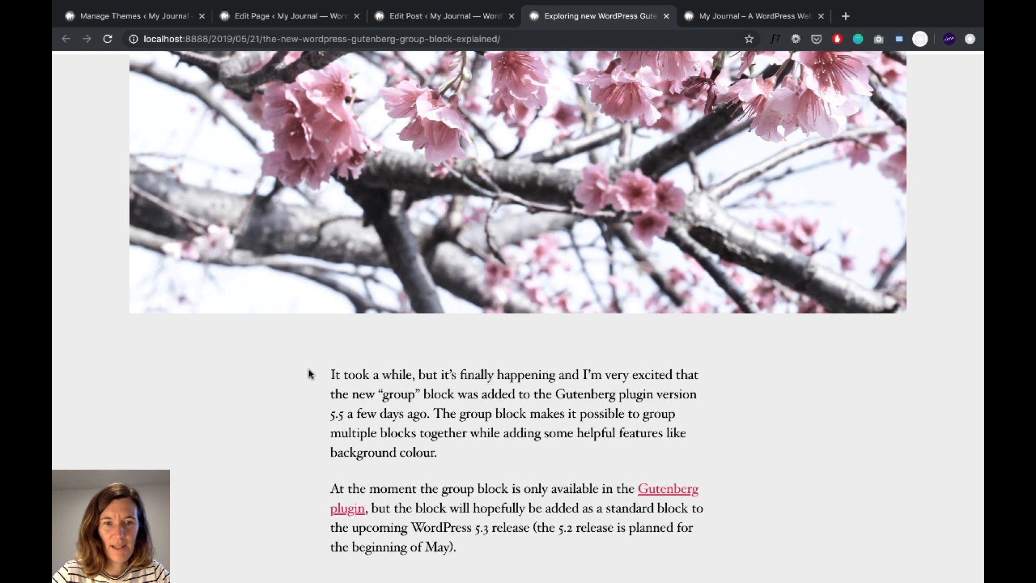
- Examine the intro paragraph's width and the title area of the published post with the Default template
left_click_drag(309, 374, 567, 446)
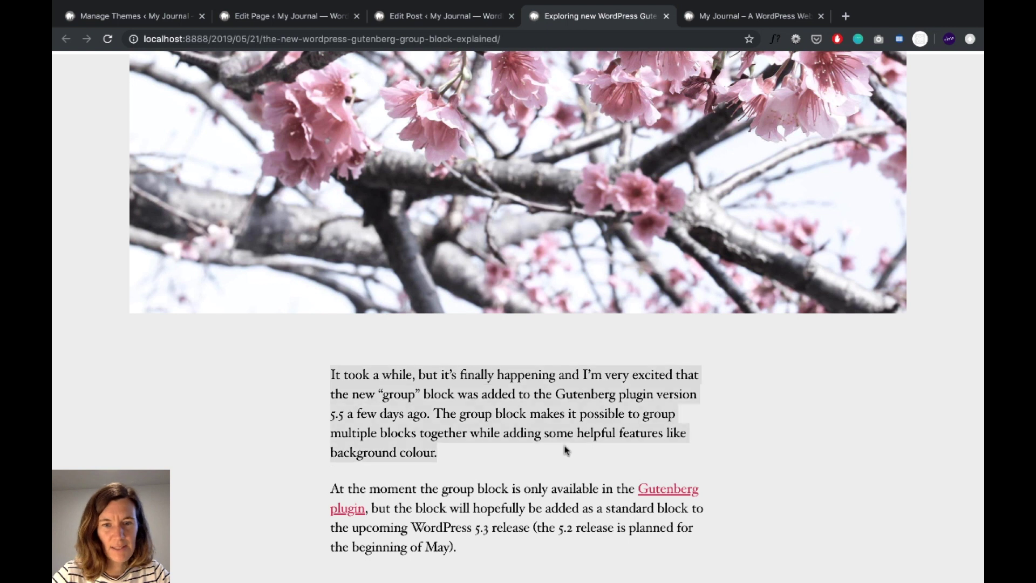
left_click(215, 359)
scroll(111, 347, "up", 10)
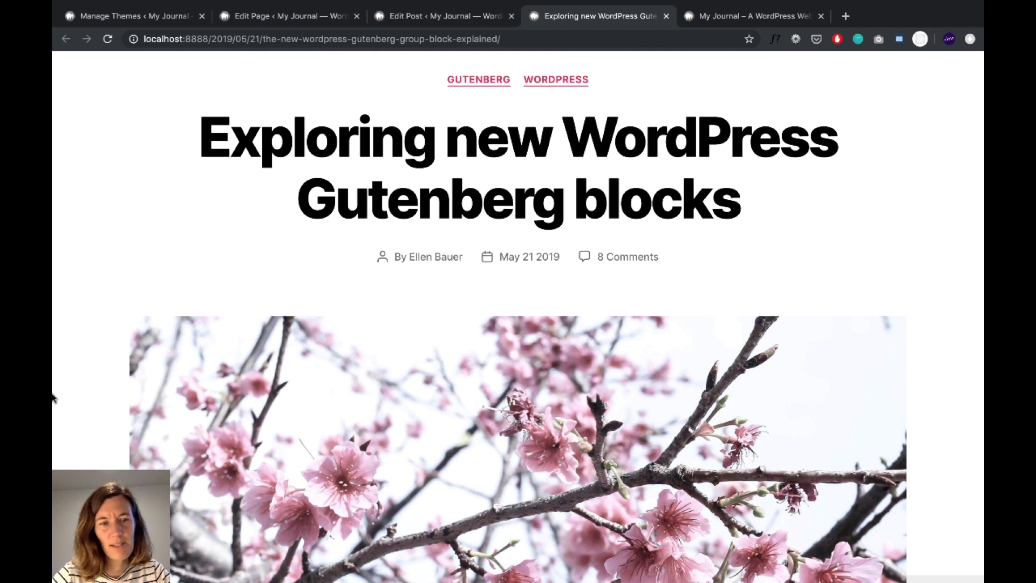
scroll(74, 388, "up", 3)
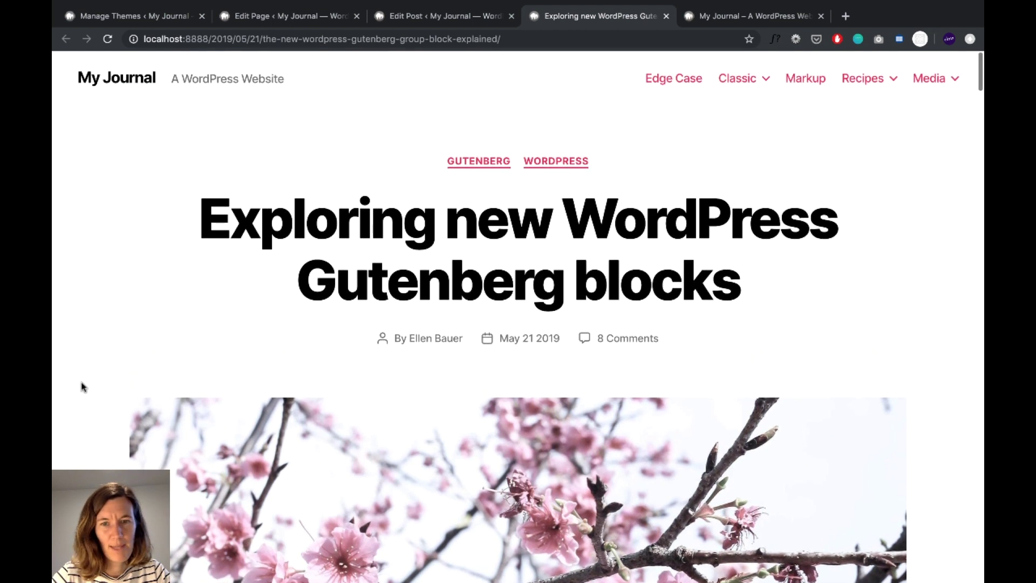
- Return to the post editor, set the post's template to Full Width Template and update the post
left_click(371, 24)
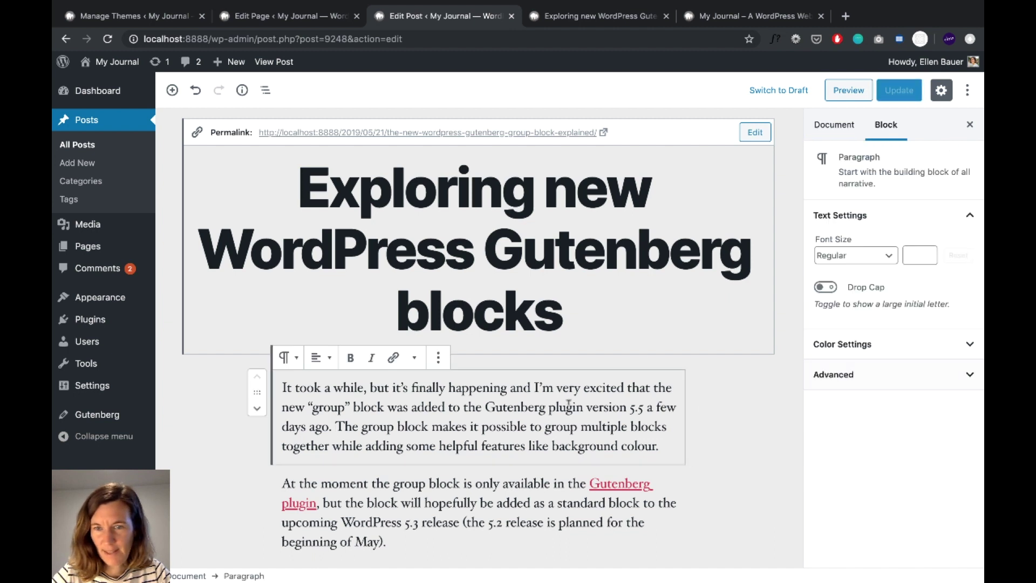
left_click(766, 402)
left_click(843, 130)
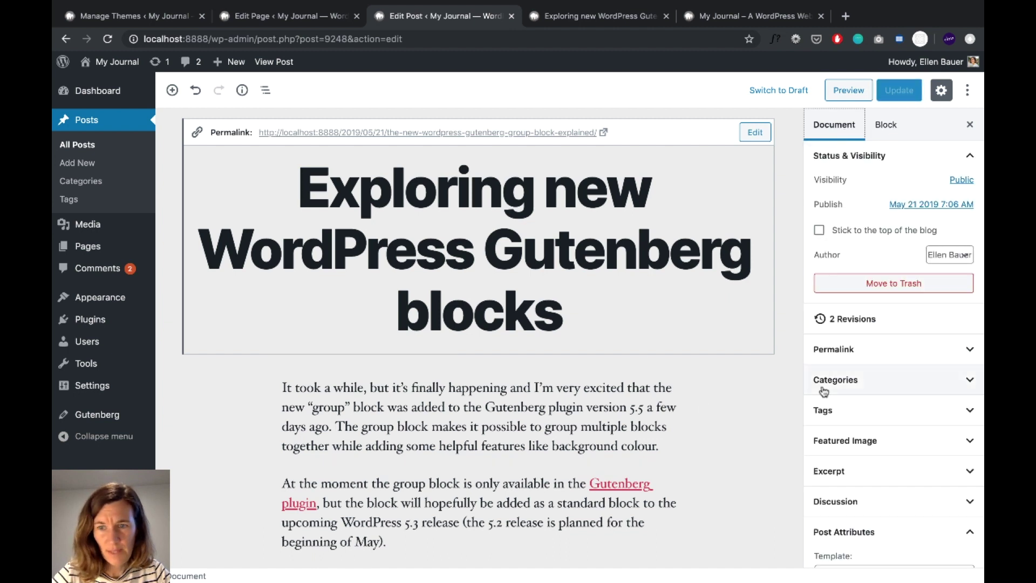
scroll(830, 486, "down", 1)
left_click(834, 541)
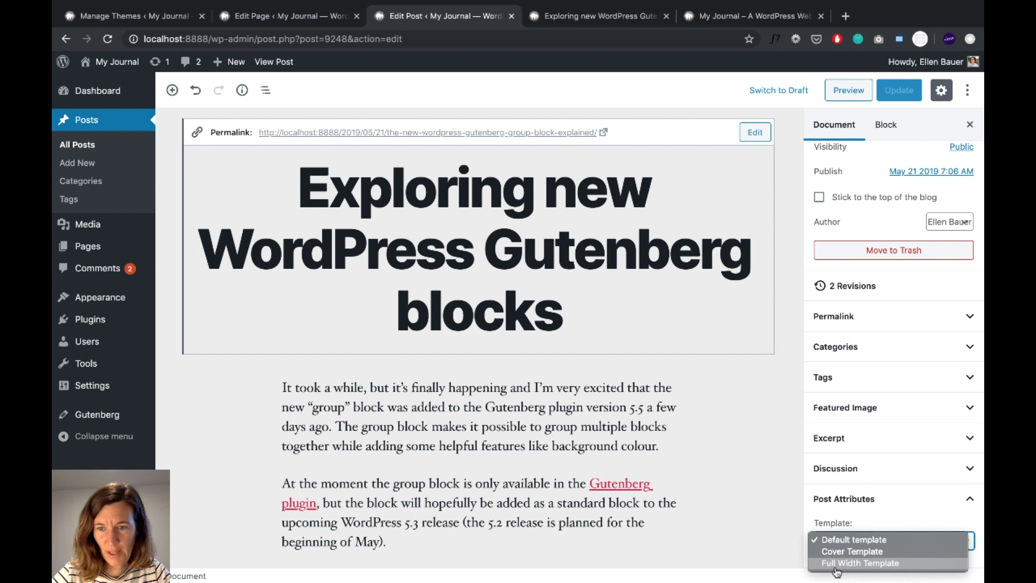
left_click(837, 564)
left_click(899, 90)
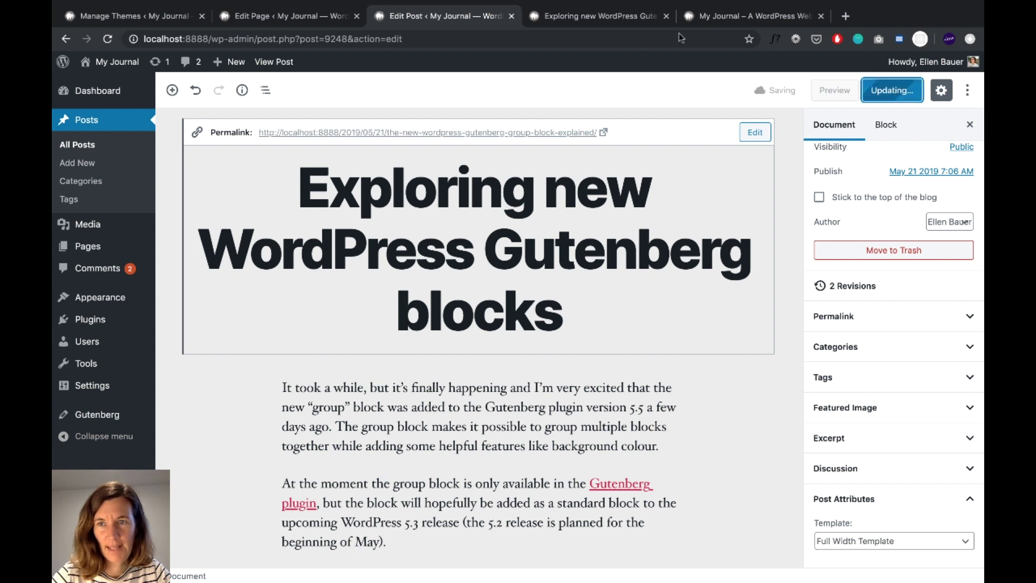
- Reload the published post and compare the text width and featured image with the Full Width Template
left_click(590, 16)
left_click(108, 40)
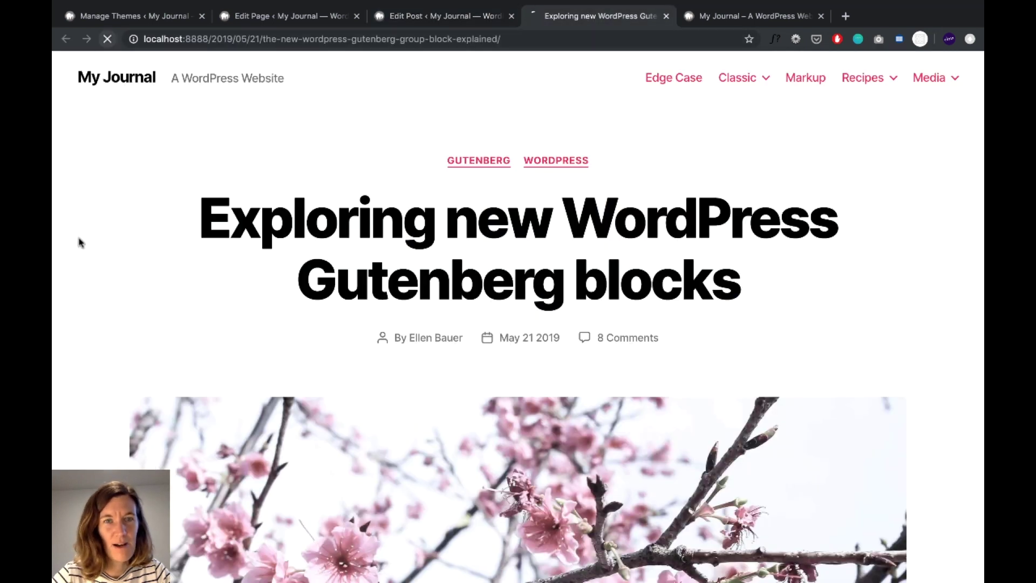
scroll(83, 241, "down", 10)
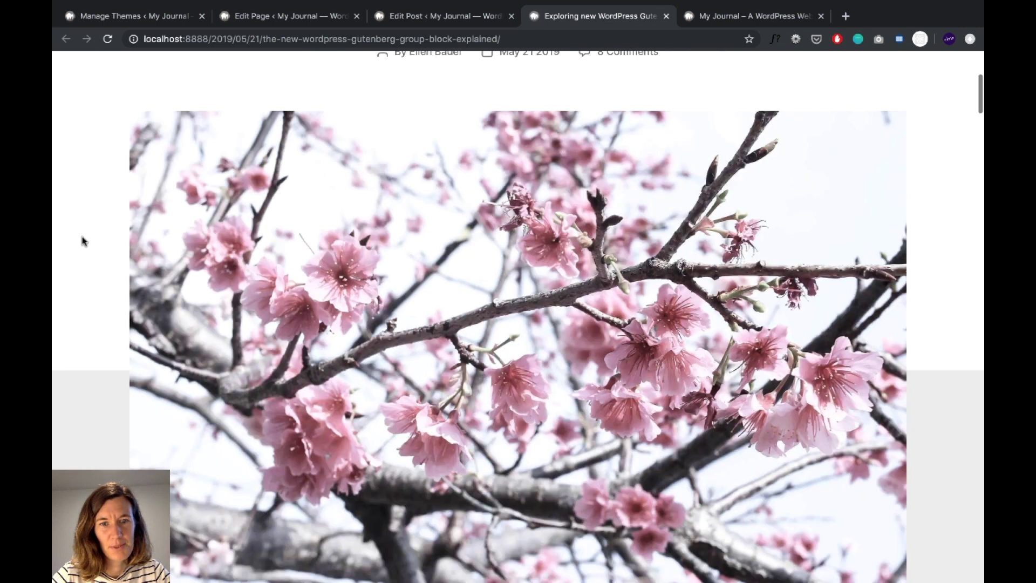
scroll(84, 241, "down", 6)
scroll(83, 238, "up", 5)
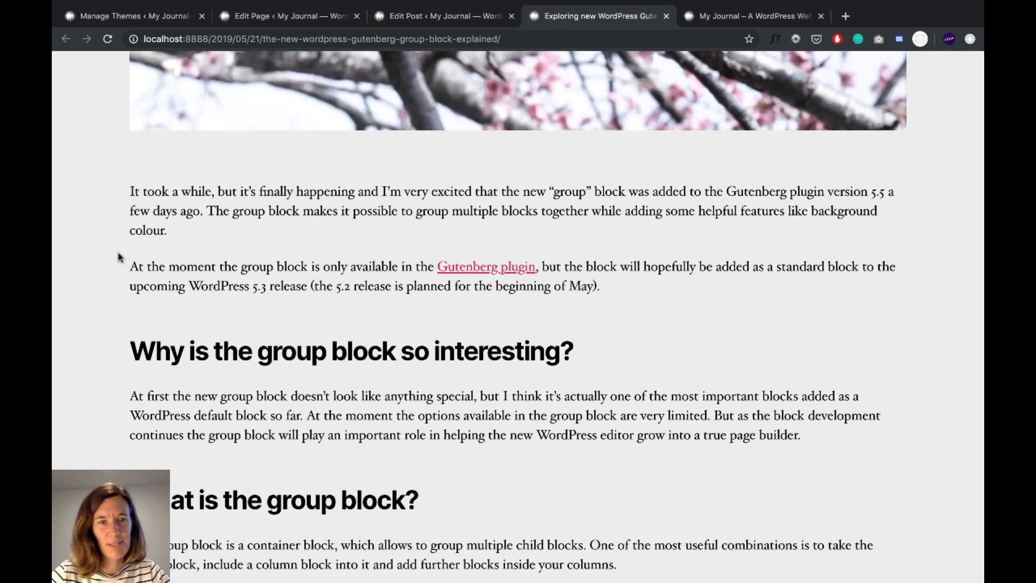
scroll(128, 258, "up", 10)
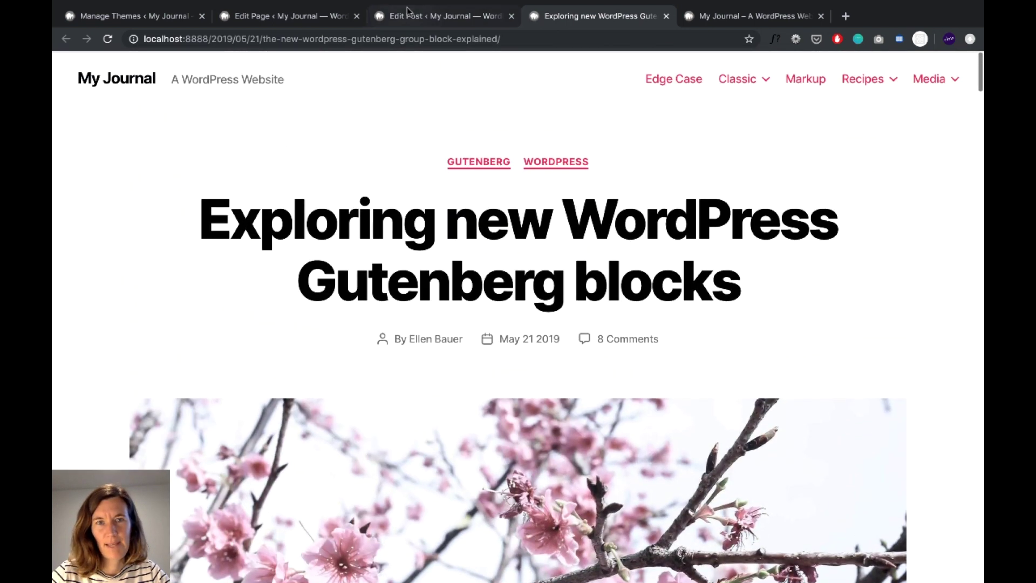
- Return to the post editor, set the post's template to Cover Template and update the post
left_click(408, 11)
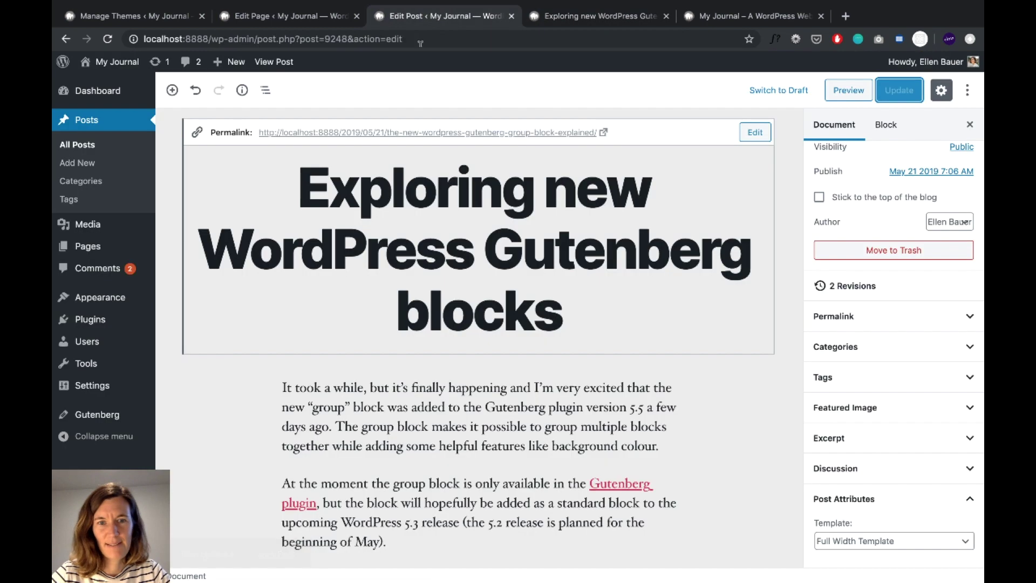
left_click(862, 542)
left_click(862, 528)
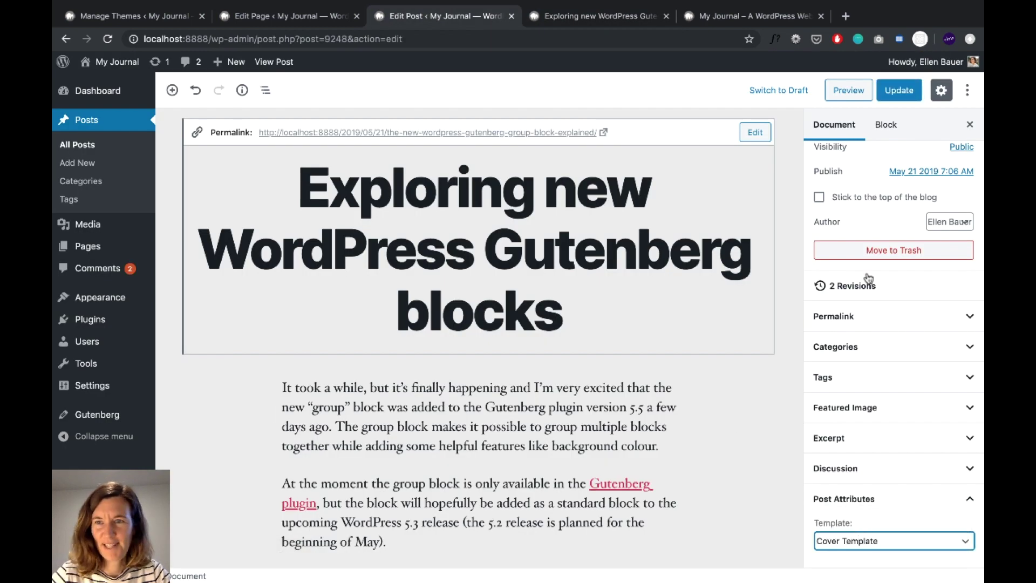
left_click(905, 91)
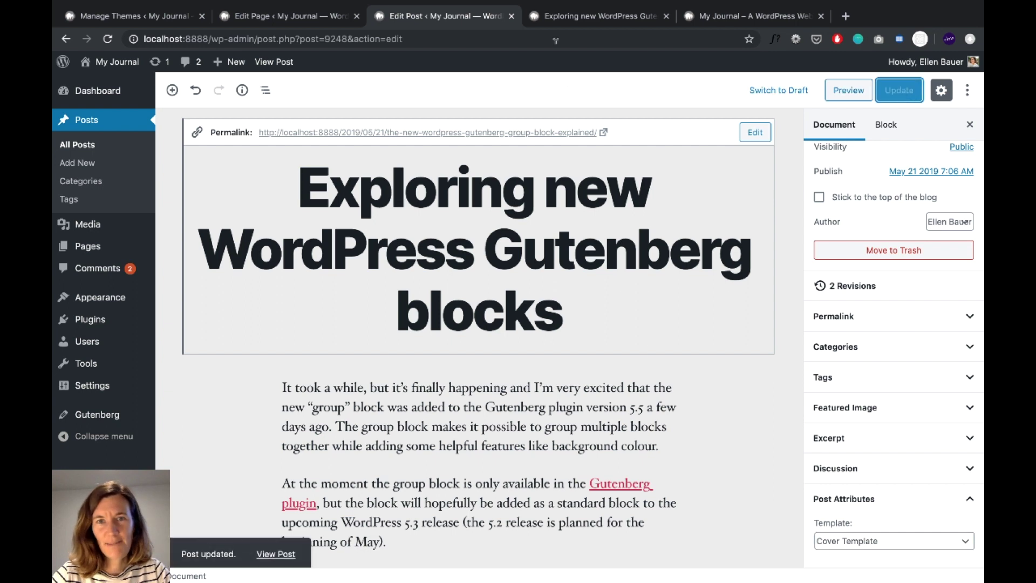
- Reload the published post and examine the Cover Template's header image, overlaid title and menu, and the text column below
left_click(559, 18)
left_click(115, 37)
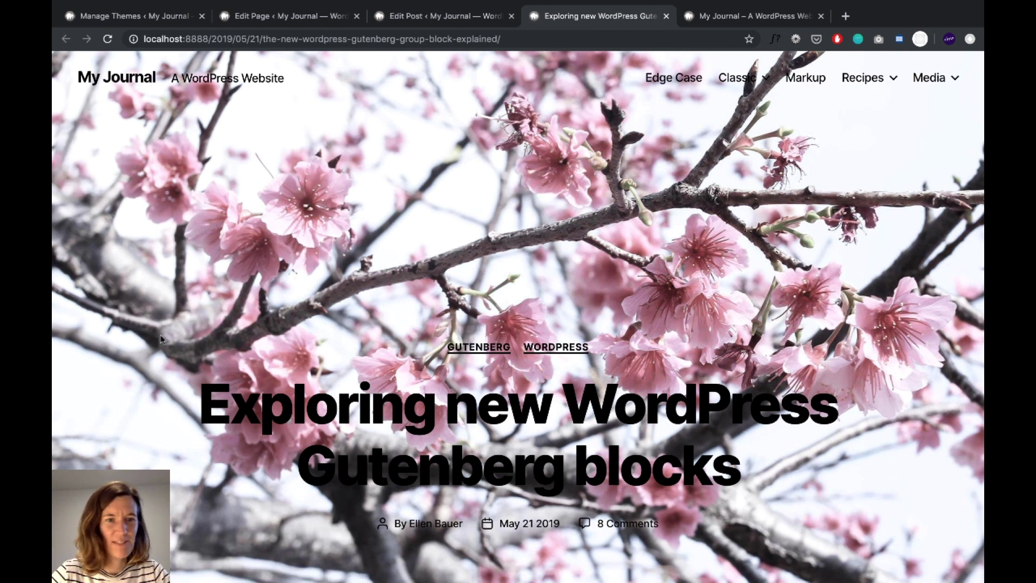
scroll(121, 343, "down", 2)
scroll(117, 343, "up", 2)
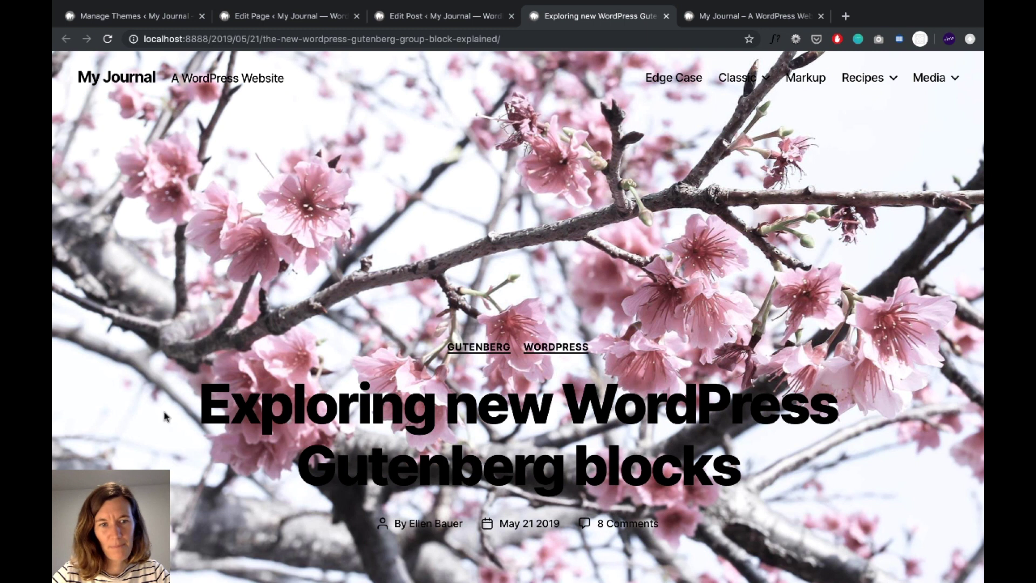
scroll(139, 399, "down", 2)
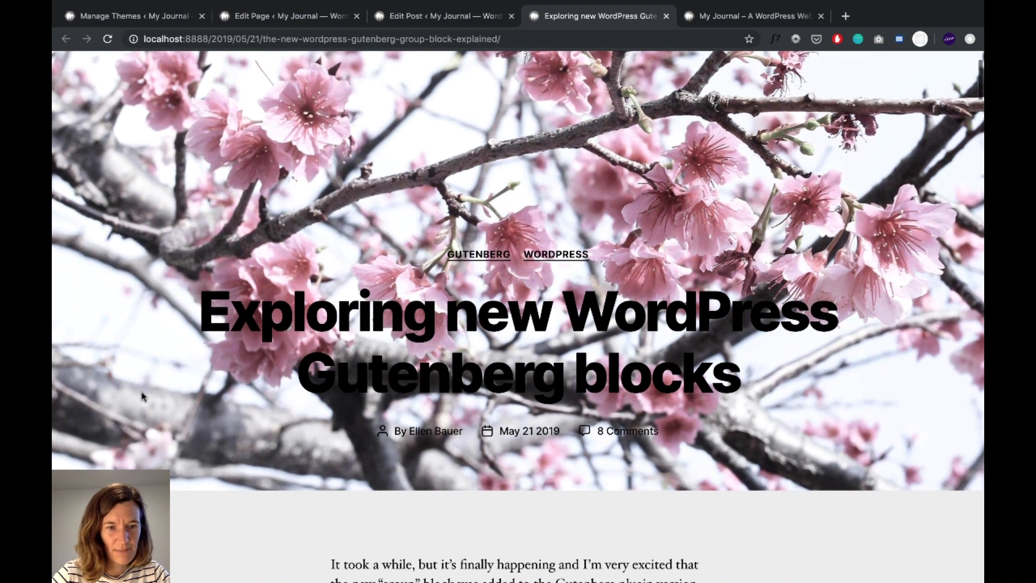
scroll(121, 428, "up", 2)
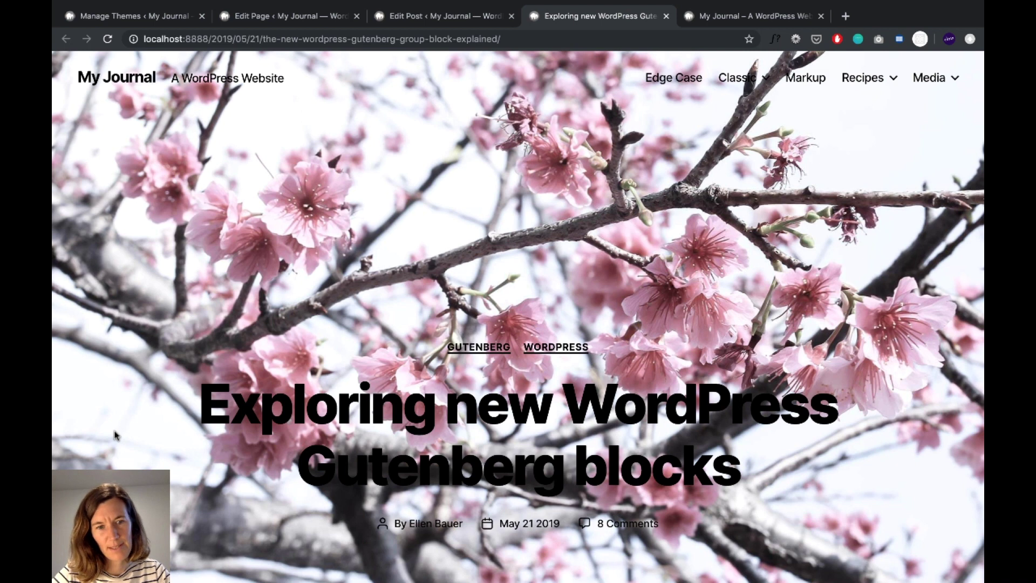
scroll(115, 435, "down", 6)
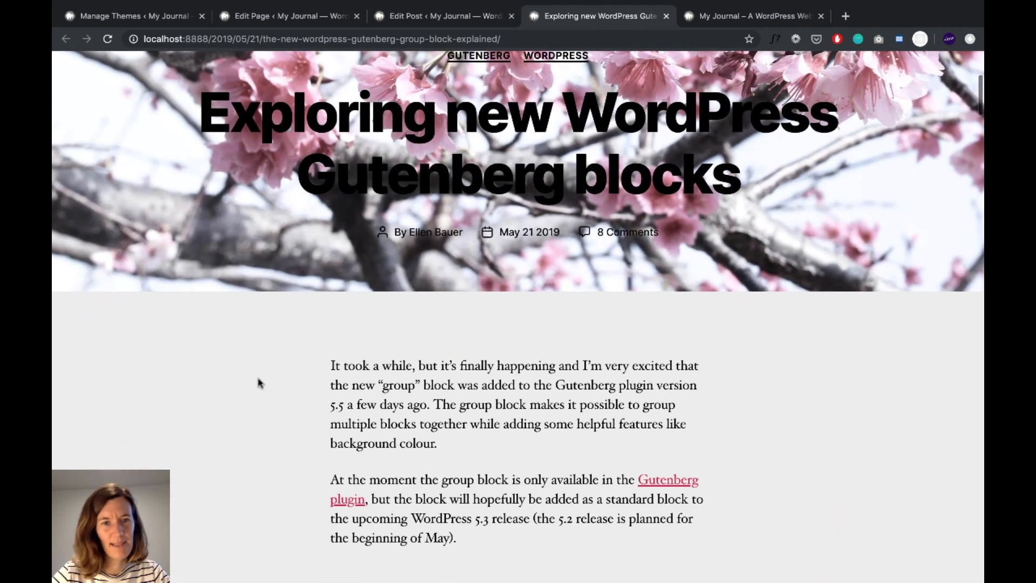
scroll(199, 384, "down", 1)
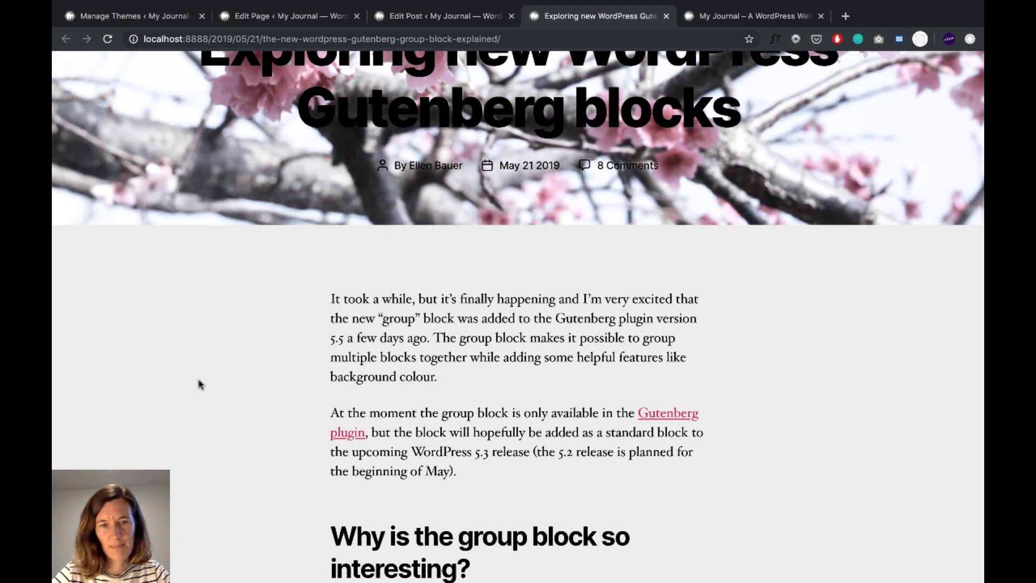
scroll(200, 385, "down", 12)
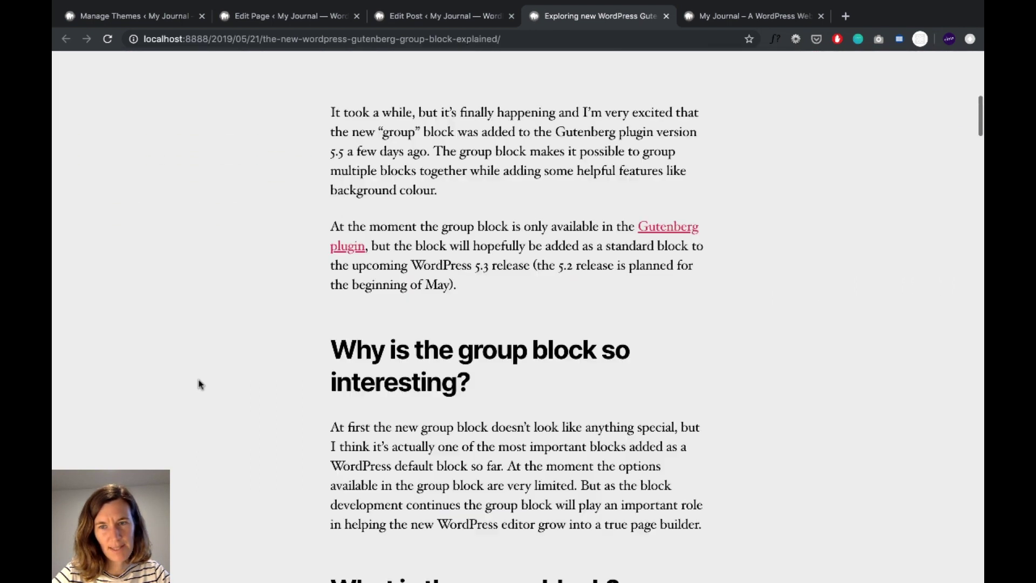
scroll(199, 384, "up", 15)
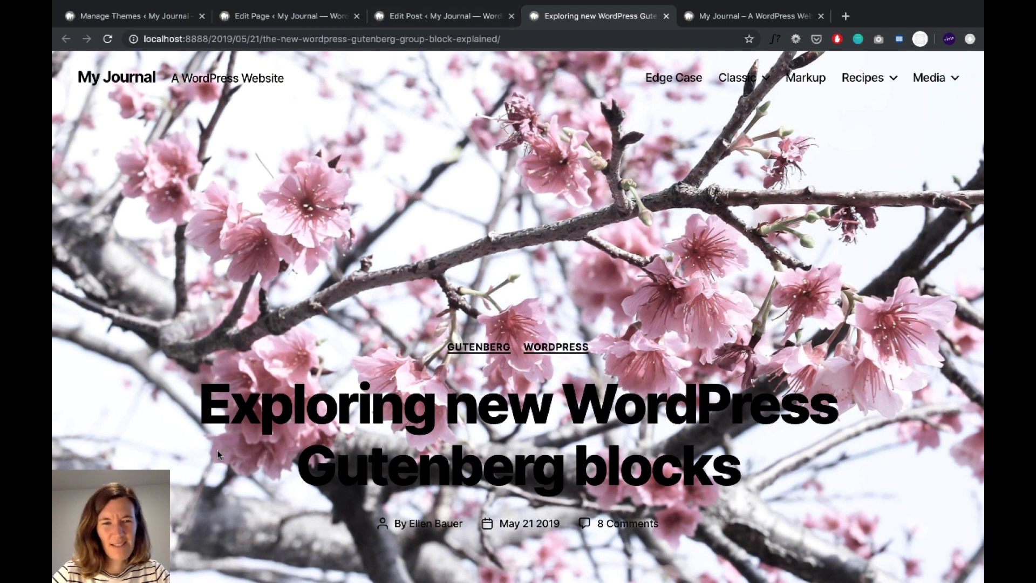
- Switch to the browser tab with the installed themes and open the theme Customizer
left_click(410, 16)
left_click(267, 19)
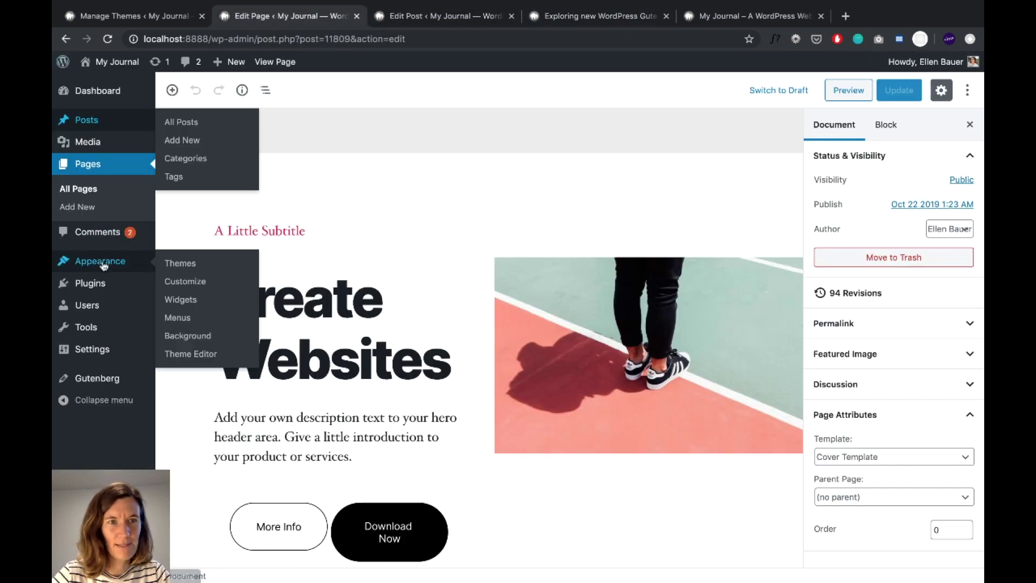
left_click(104, 19)
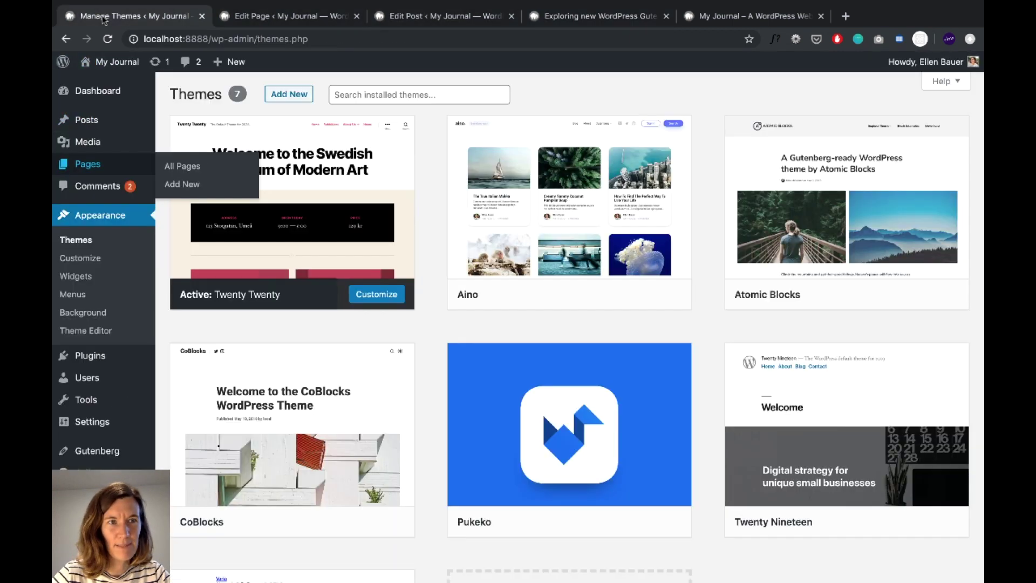
left_click(80, 258)
- Close the page editor's browser tab and open the Cover Template settings in the Customizer
left_click(342, 18)
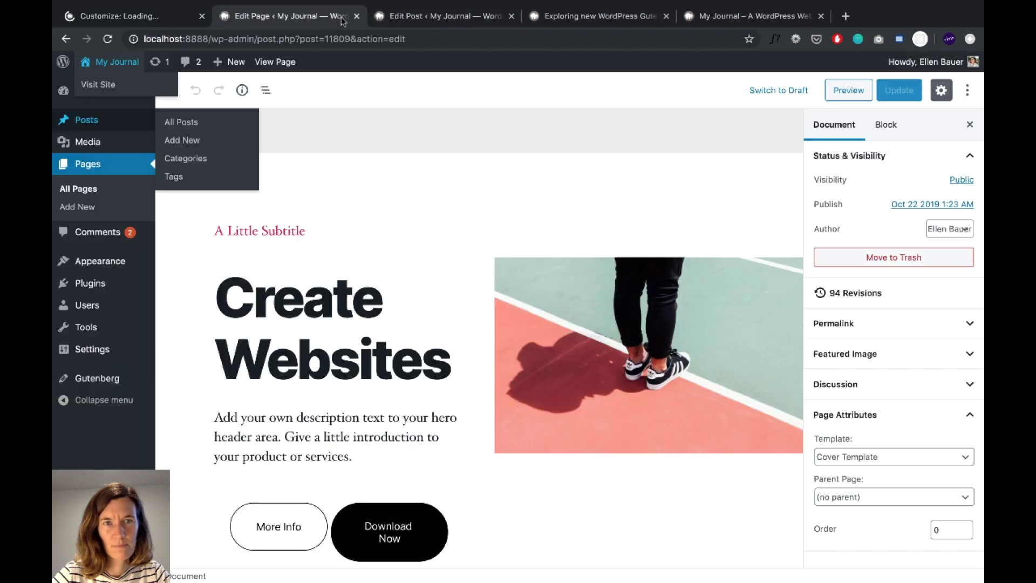
left_click(356, 17)
left_click(124, 17)
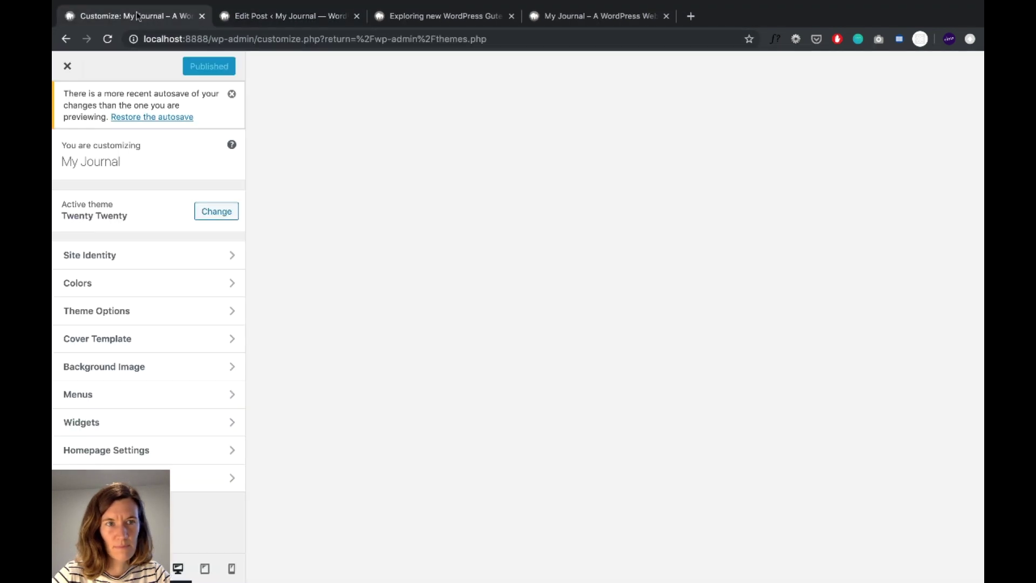
left_click(83, 345)
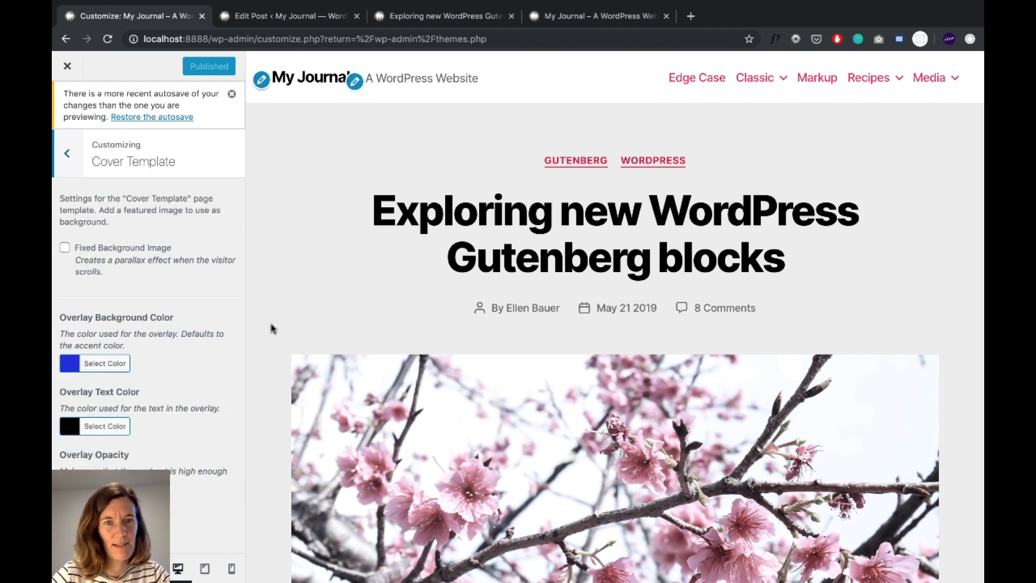
- Check the cover header on the published post and return to the Customizer's Cover Template settings
left_click(445, 24)
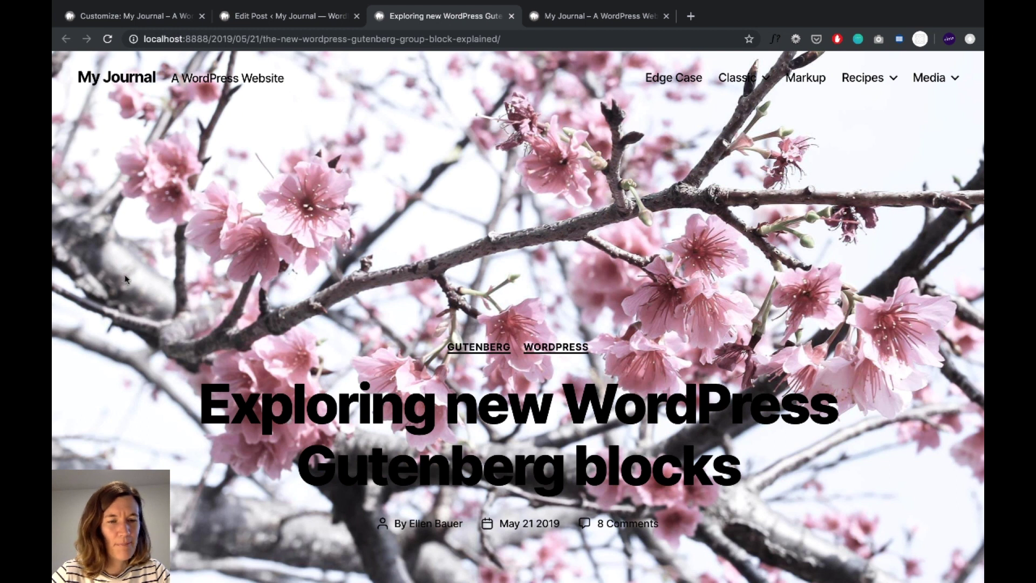
scroll(117, 271, "down", 2)
scroll(116, 271, "up", 2)
left_click(168, 19)
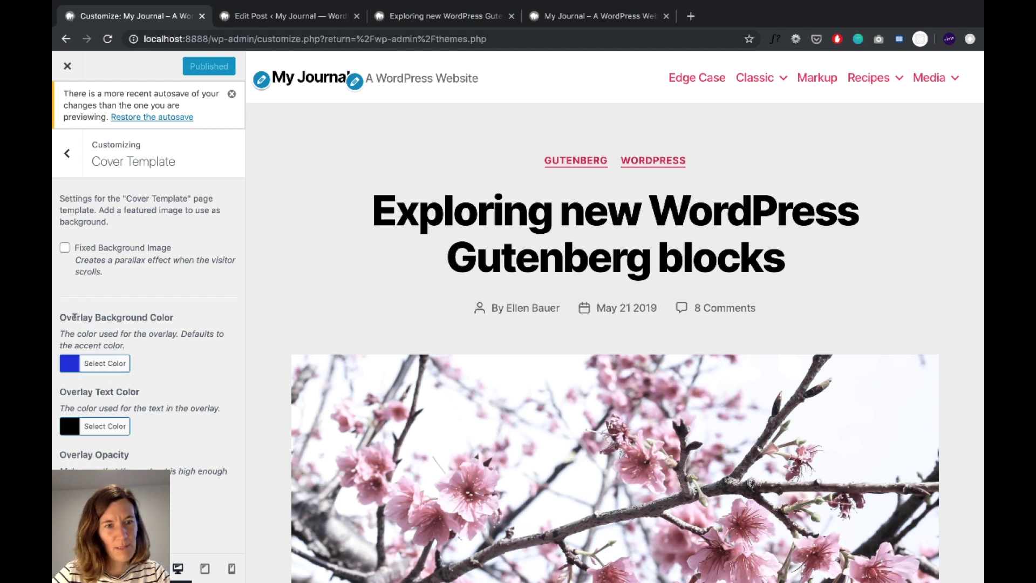
- Reset the Overlay Background Color to its default #cd1d4c and close the color picker
left_click(104, 365)
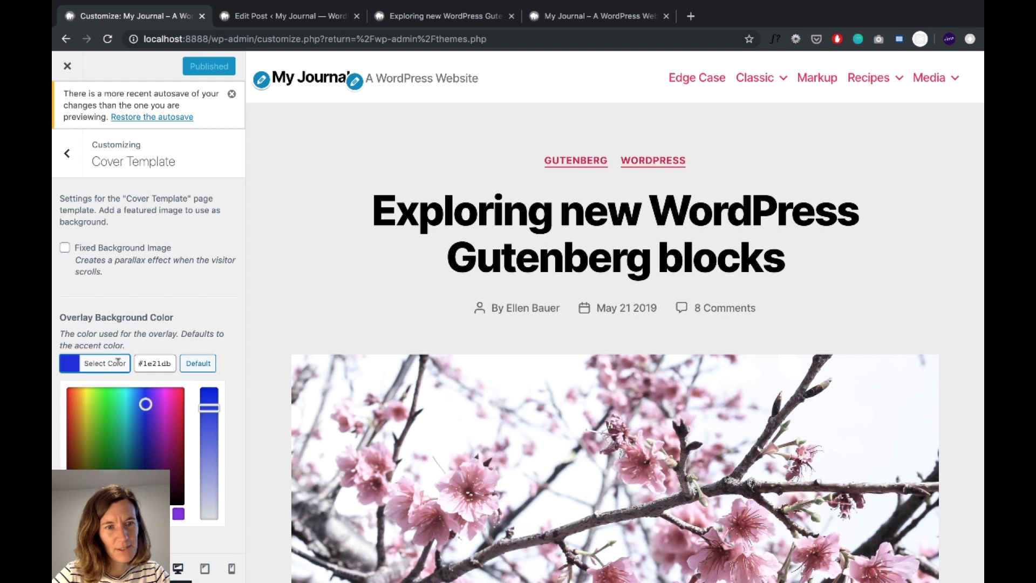
left_click(199, 363)
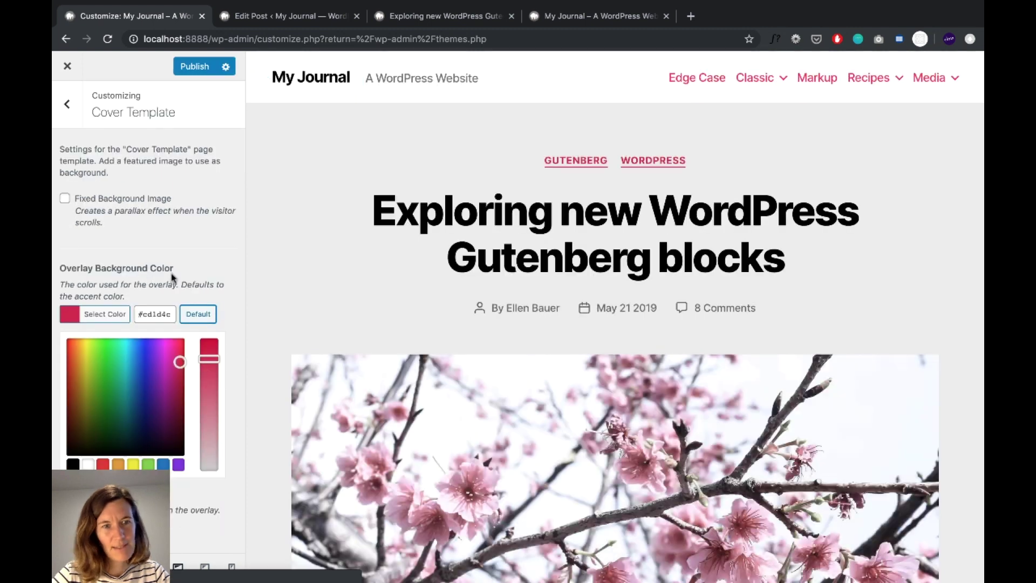
left_click(166, 278)
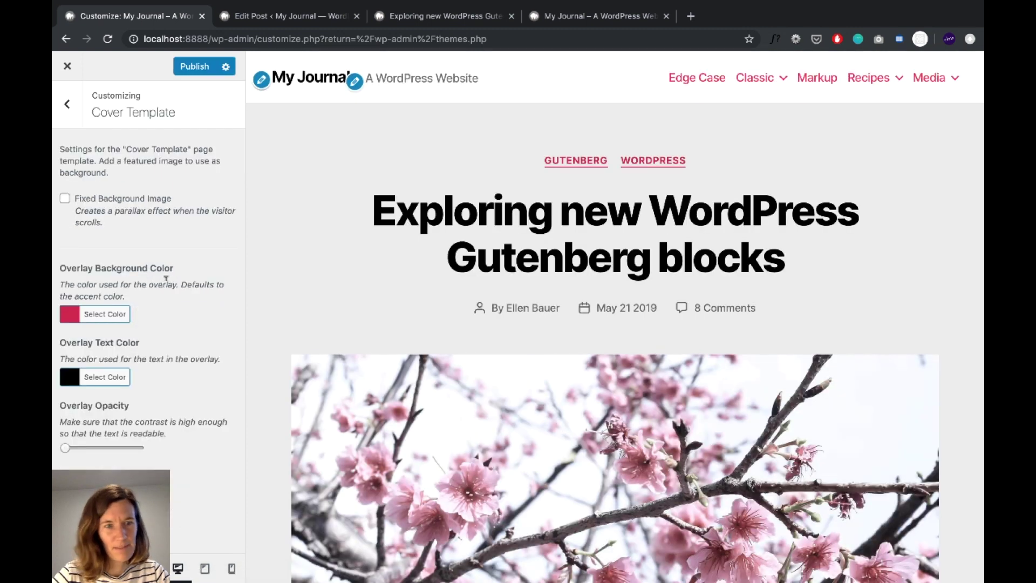
- Reset the Overlay Text Color to its default #ffffff and try the Overlay Opacity slider, returning it to its minimum
left_click(102, 378)
left_click(198, 377)
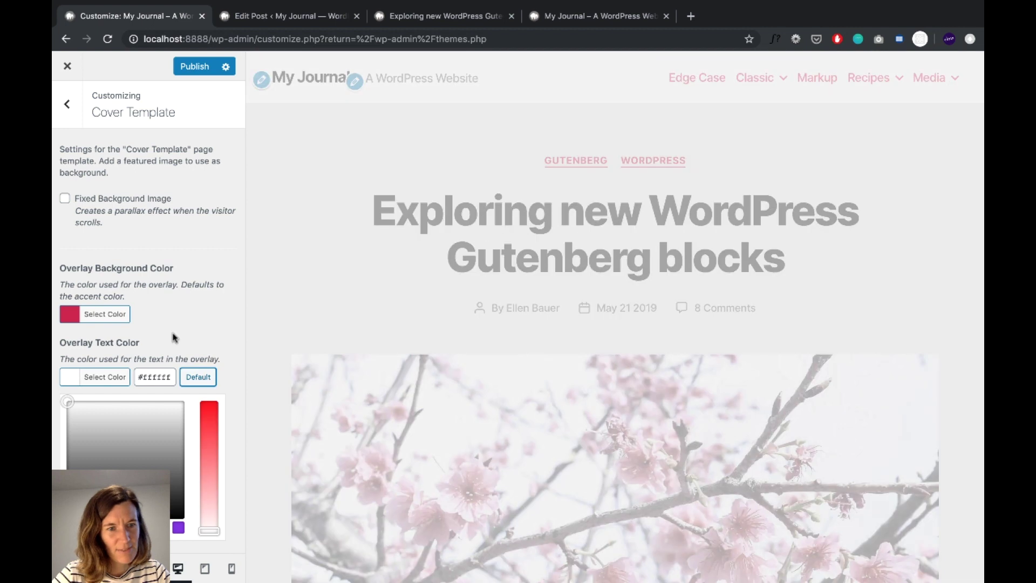
left_click(174, 342)
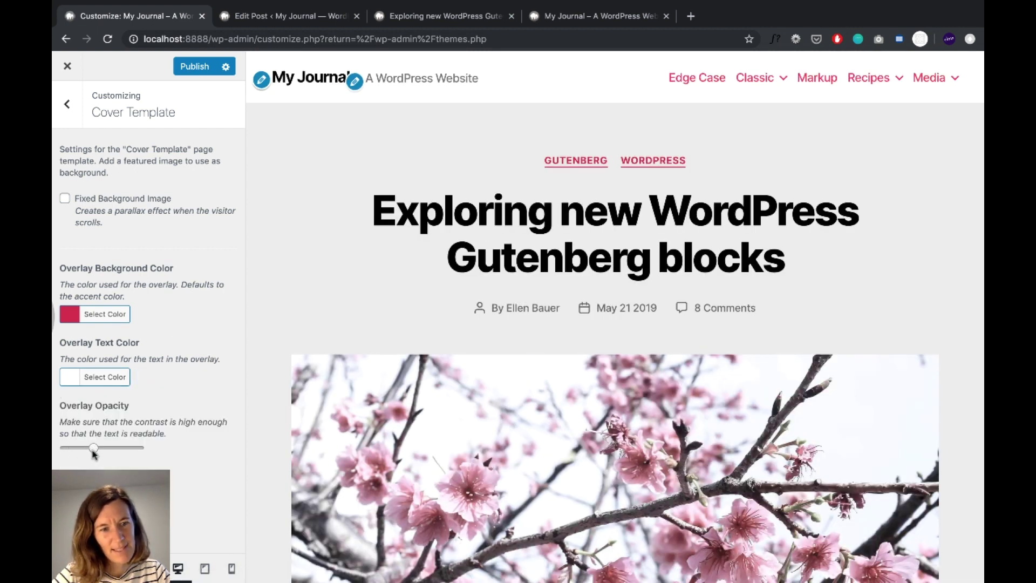
mouse_move(65, 448)
left_mouse_down()
mouse_move(94, 449)
mouse_move(57, 456)
left_mouse_up()
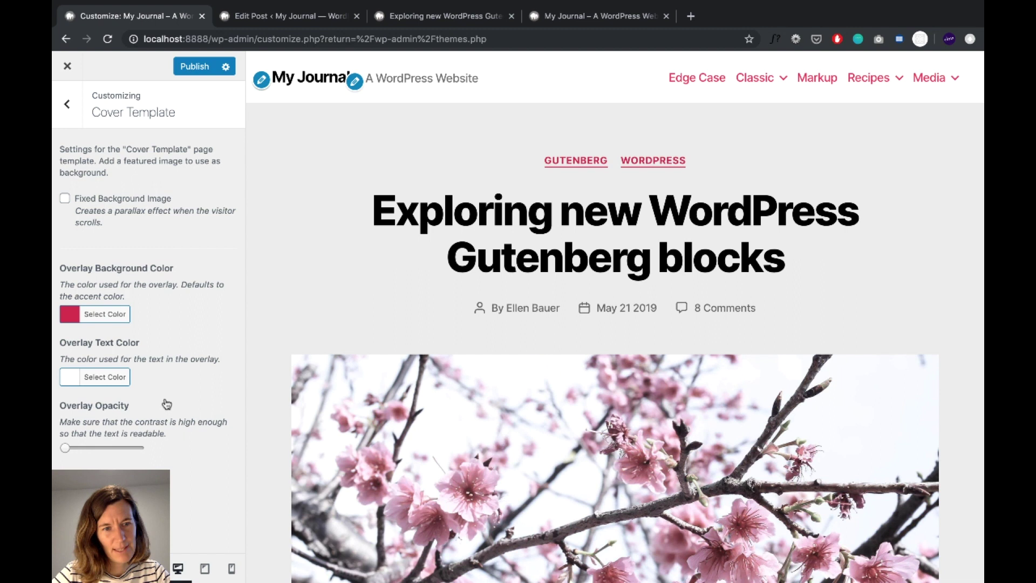
- Publish the reset overlay colors and minimum opacity, and reload the published post to check its cover header
left_click(203, 70)
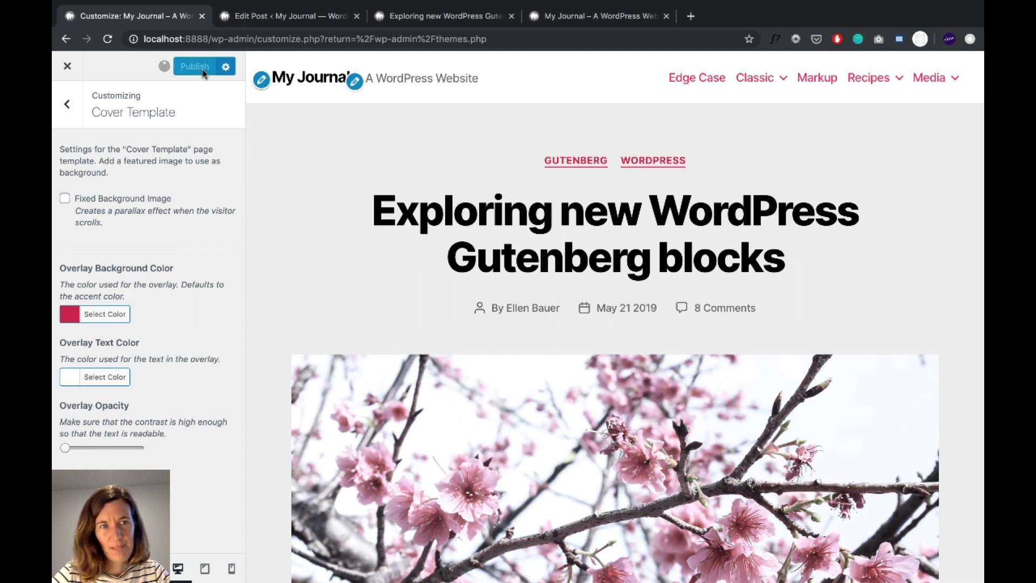
left_click(394, 18)
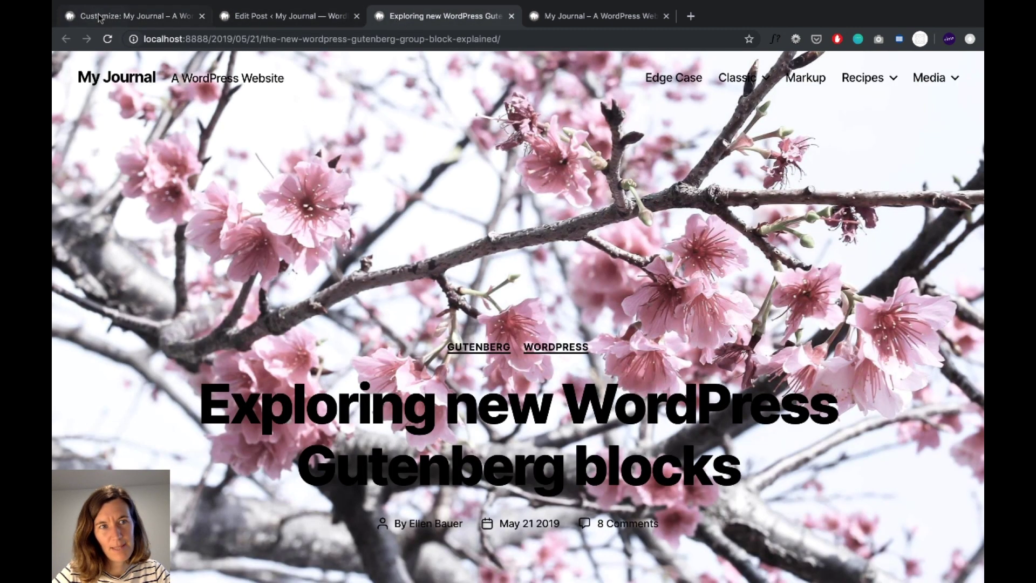
left_click(108, 39)
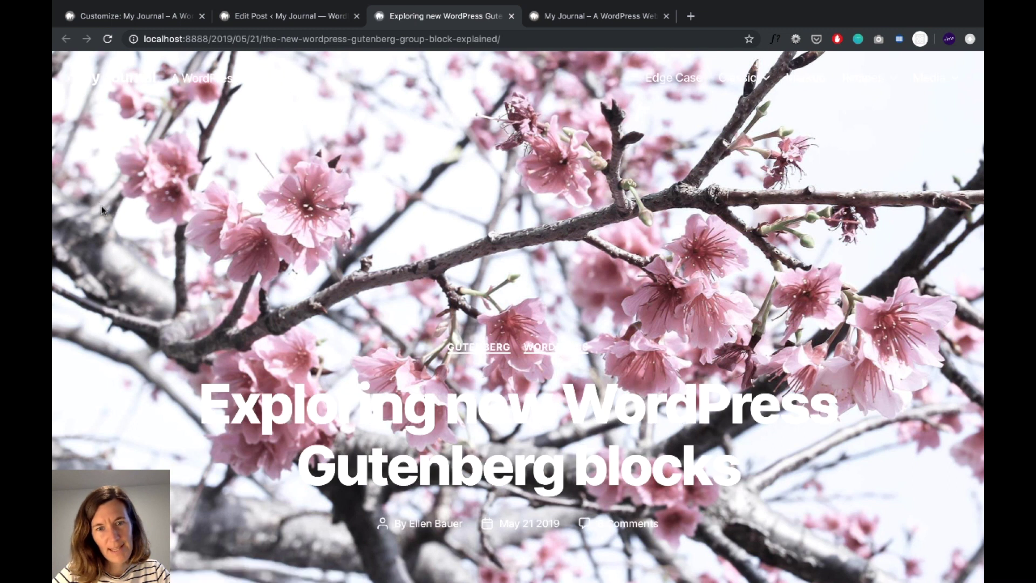
- Raise the Cover Template's Overlay Opacity to about a third of its range, publish it, and reload the post to check the header
left_click(135, 16)
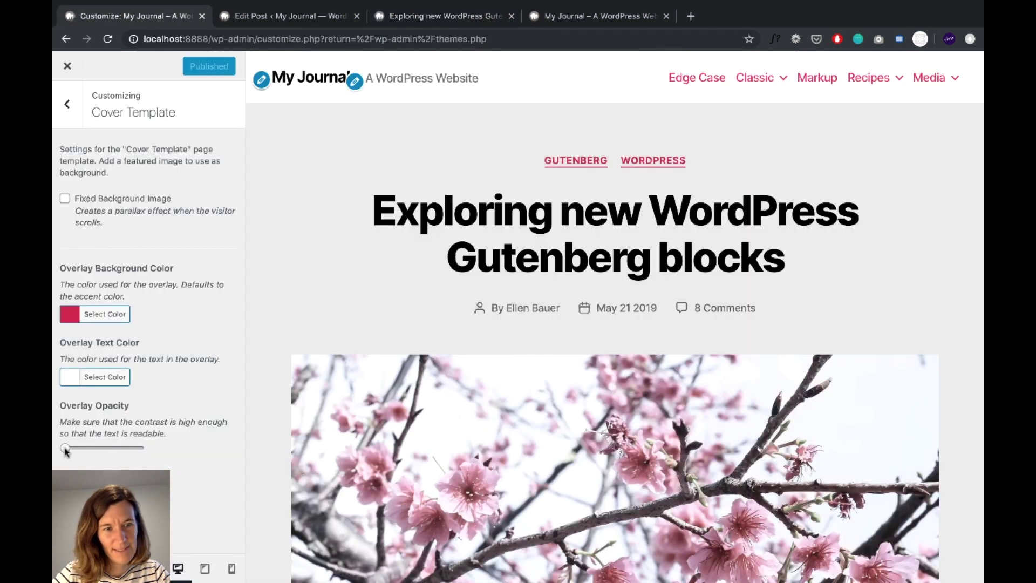
left_click_drag(66, 451, 91, 451)
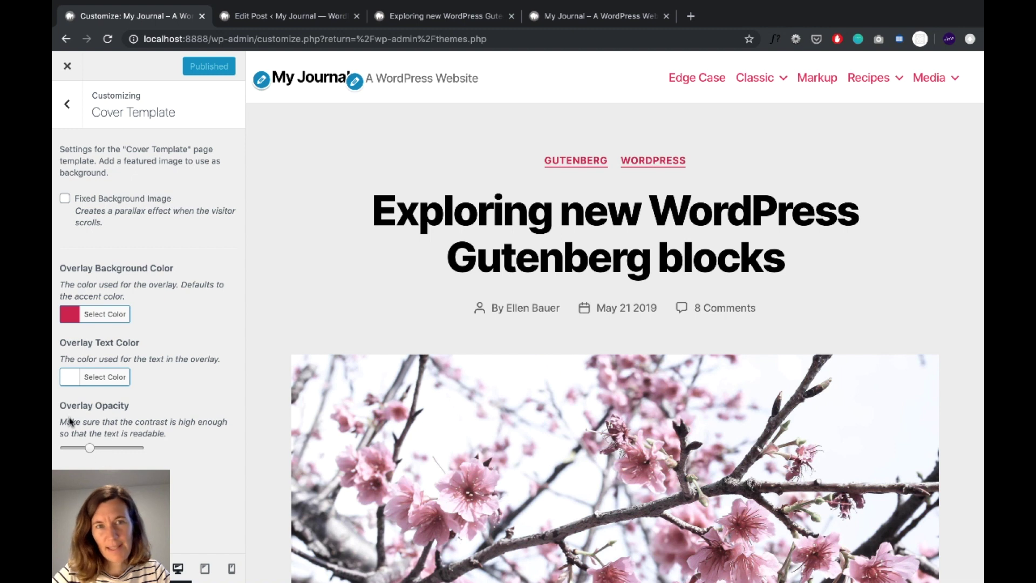
left_click(445, 16)
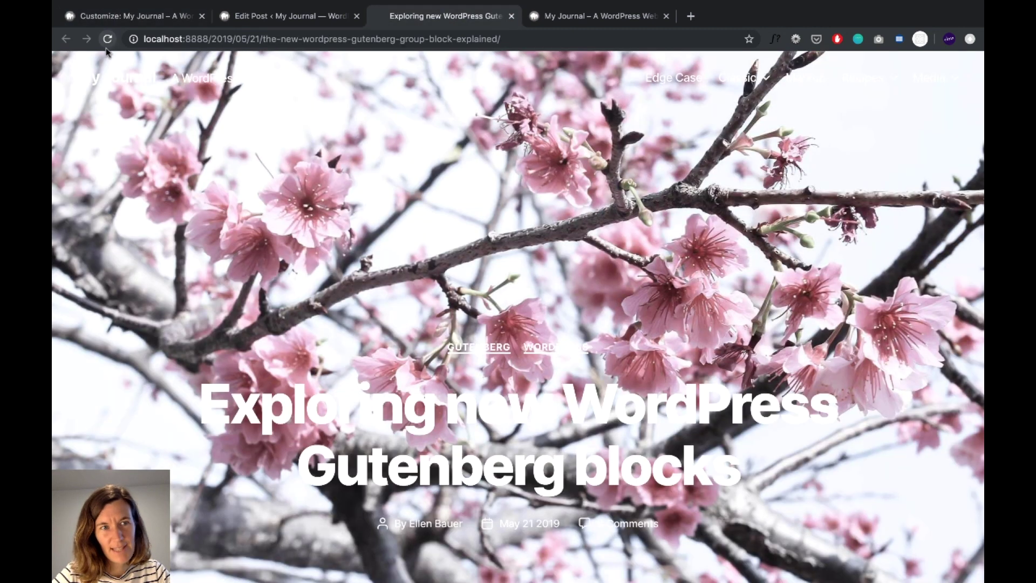
left_click(108, 40)
scroll(135, 427, "down", 1)
scroll(137, 429, "up", 1)
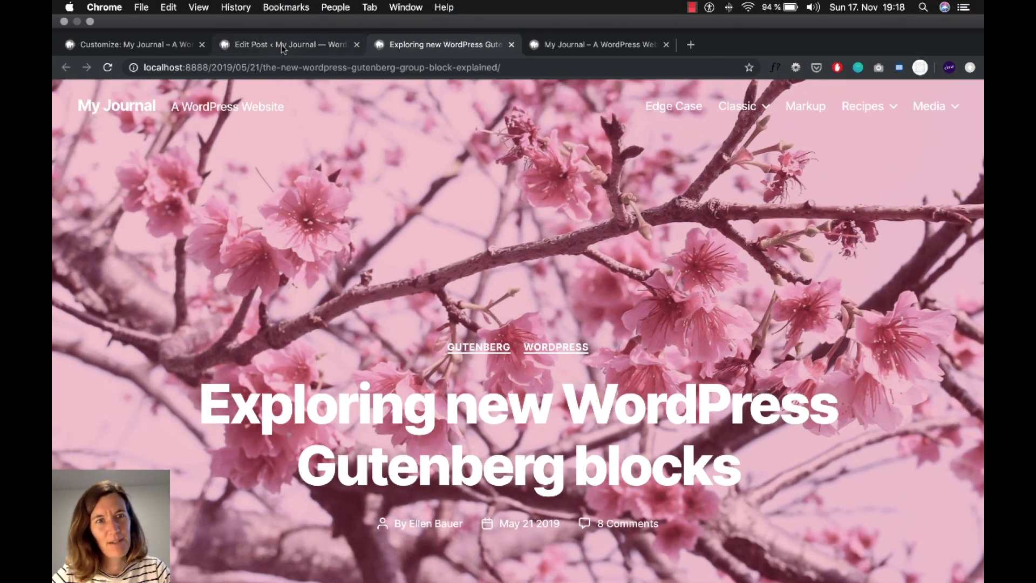
- Set the Overlay Opacity to its maximum in the Customizer, publish the change, and reload the post to view the cover
left_click(283, 49)
left_click(135, 16)
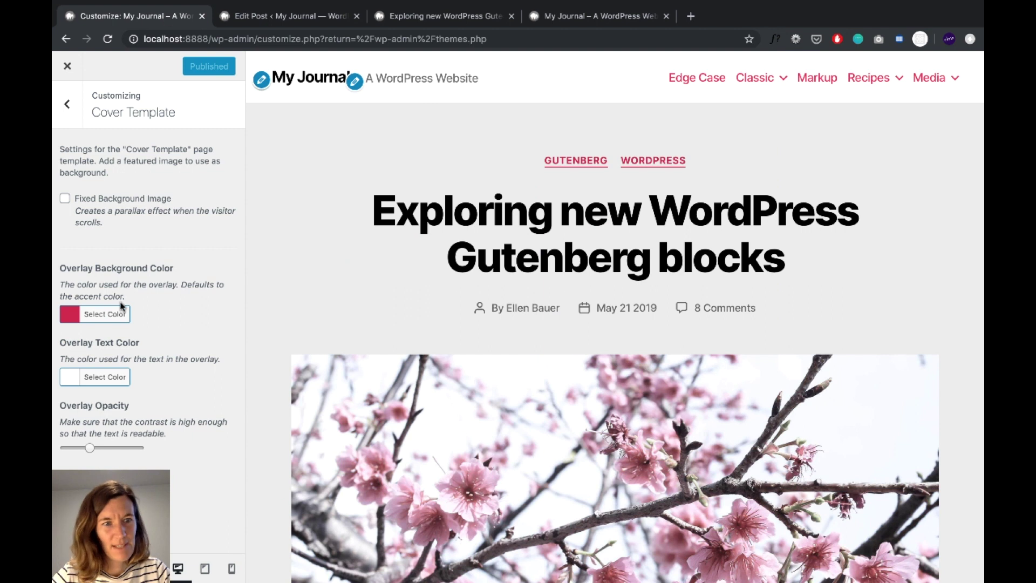
left_click_drag(90, 449, 155, 453)
left_click(195, 67)
left_click(442, 16)
left_click(108, 39)
scroll(101, 365, "down", 1)
scroll(97, 367, "up", 1)
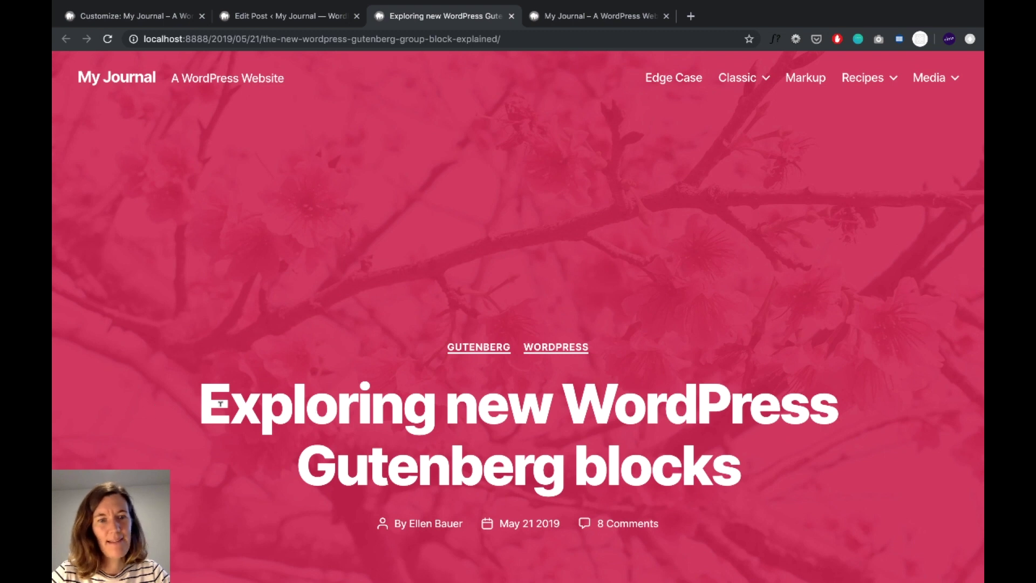
- Move the post editor's browser tab ahead of the Customizer tab and look through the published post's cover header and content
left_click(270, 13)
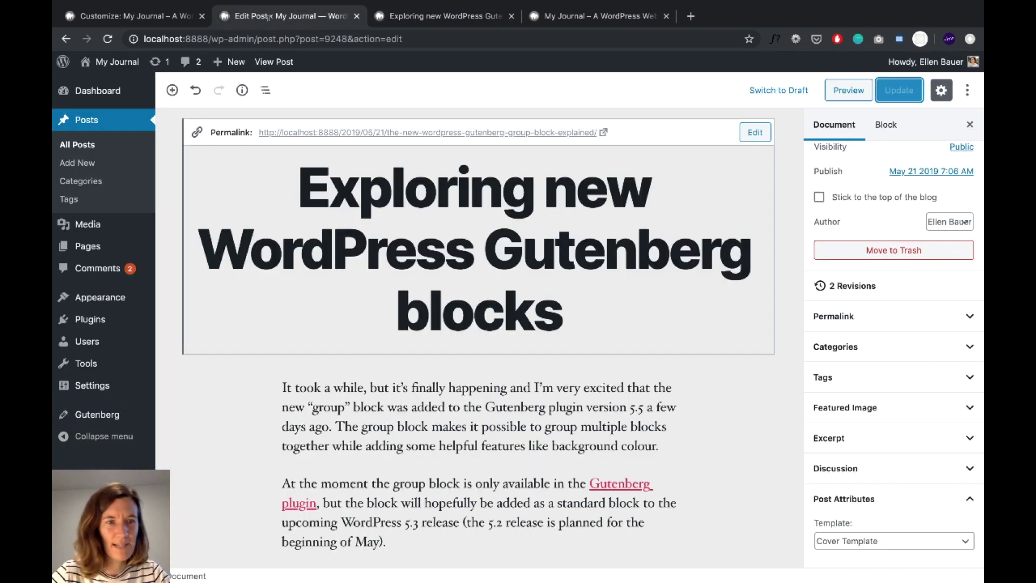
left_click(175, 16)
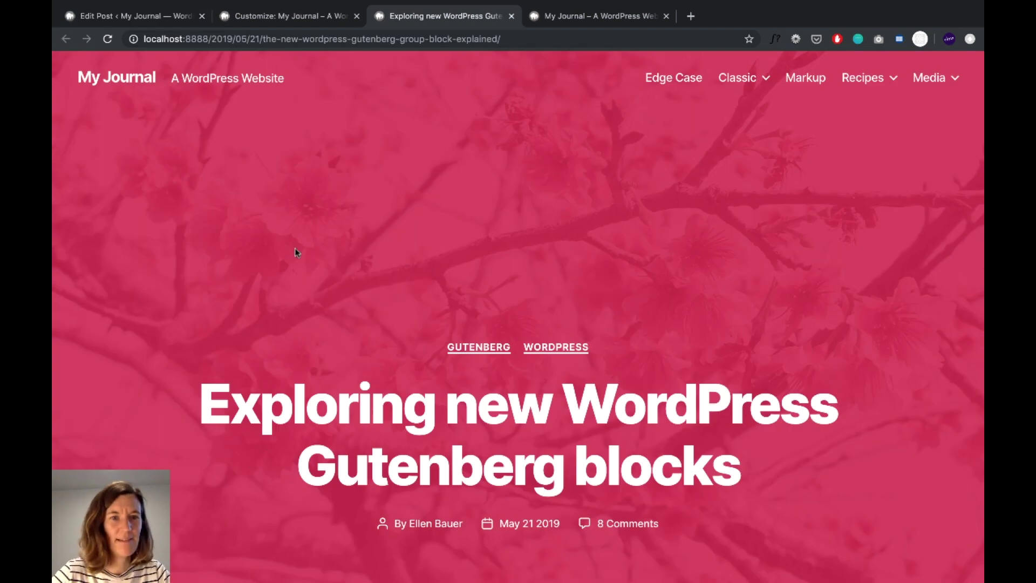
left_click(276, 16)
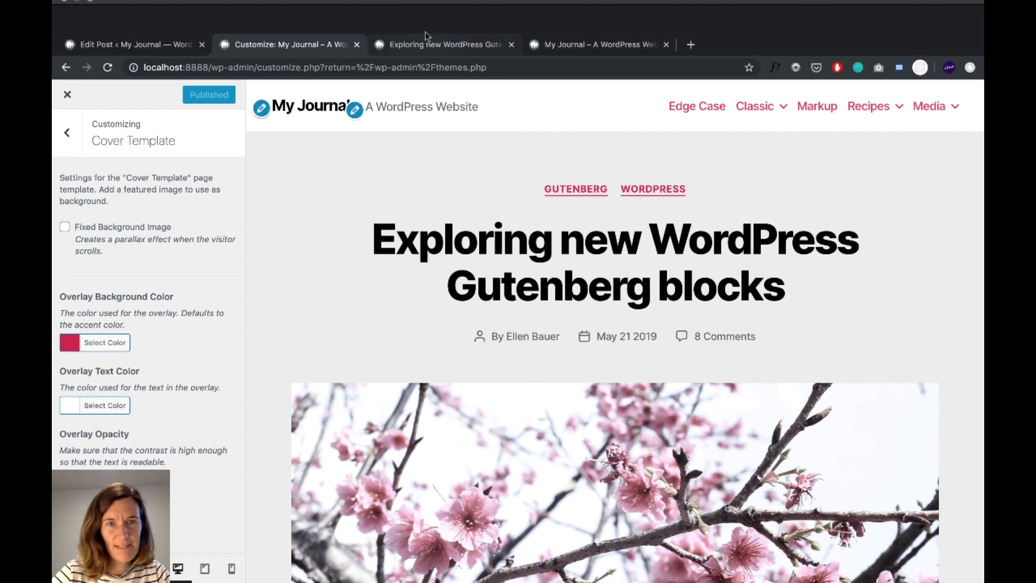
left_click(425, 26)
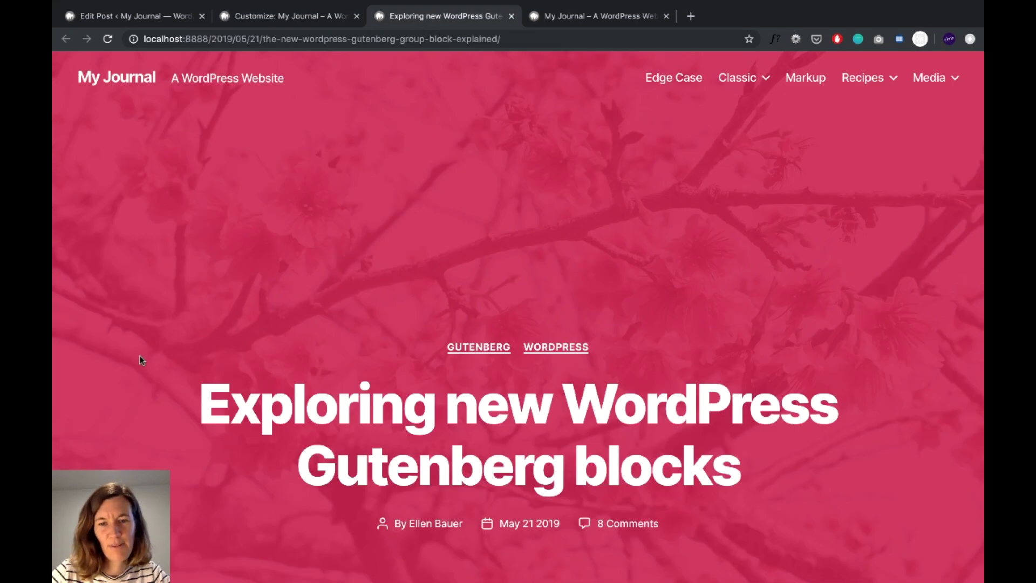
scroll(140, 359, "down", 10)
scroll(139, 359, "down", 15)
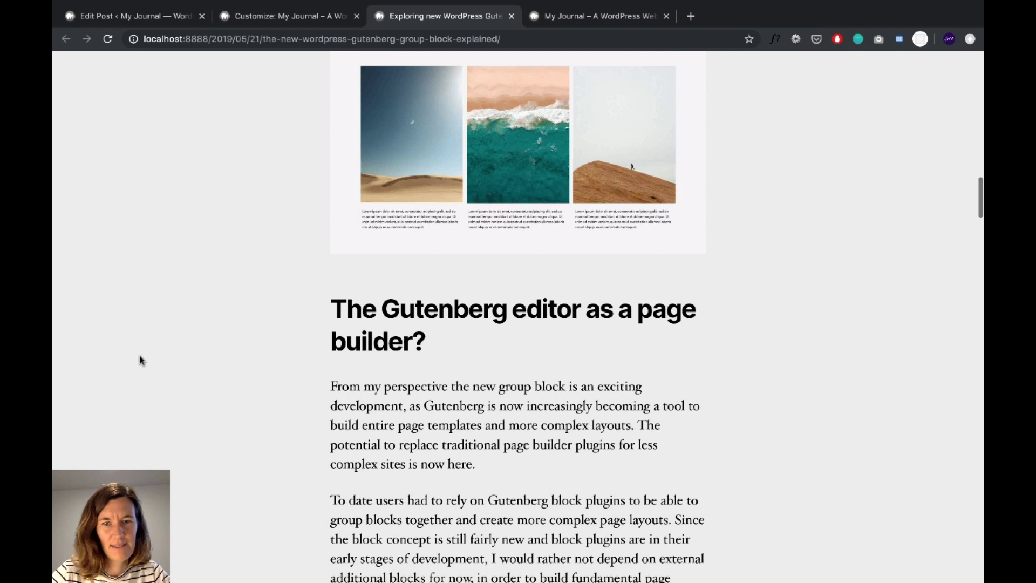
scroll(140, 356, "up", 20)
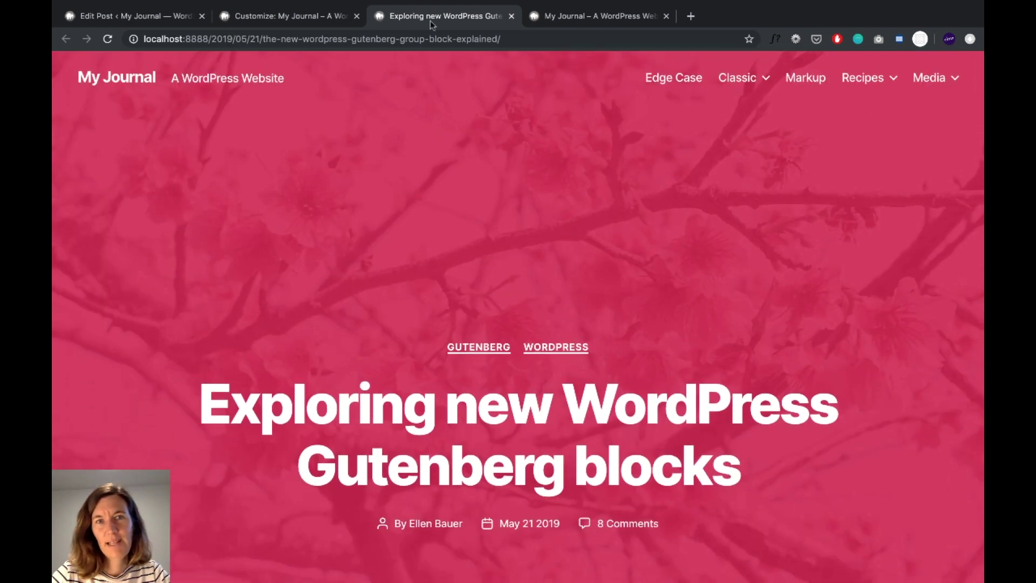
- Lower the Overlay Opacity to slightly above the middle, set the Overlay Background Color to #271abc, and publish
left_click(286, 16)
left_click(119, 447)
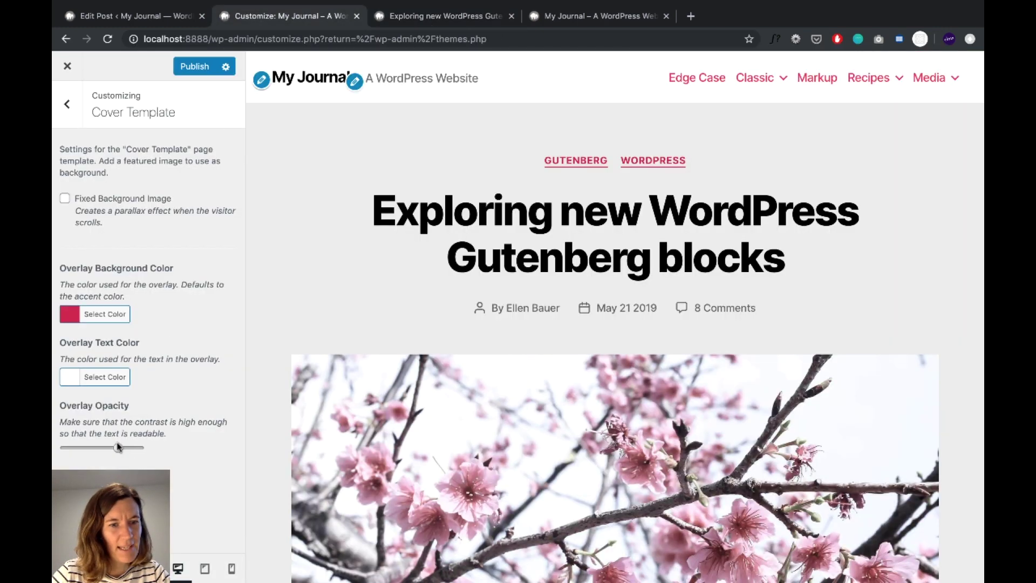
left_click(93, 314)
left_click_drag(122, 359, 146, 367)
left_click(191, 66)
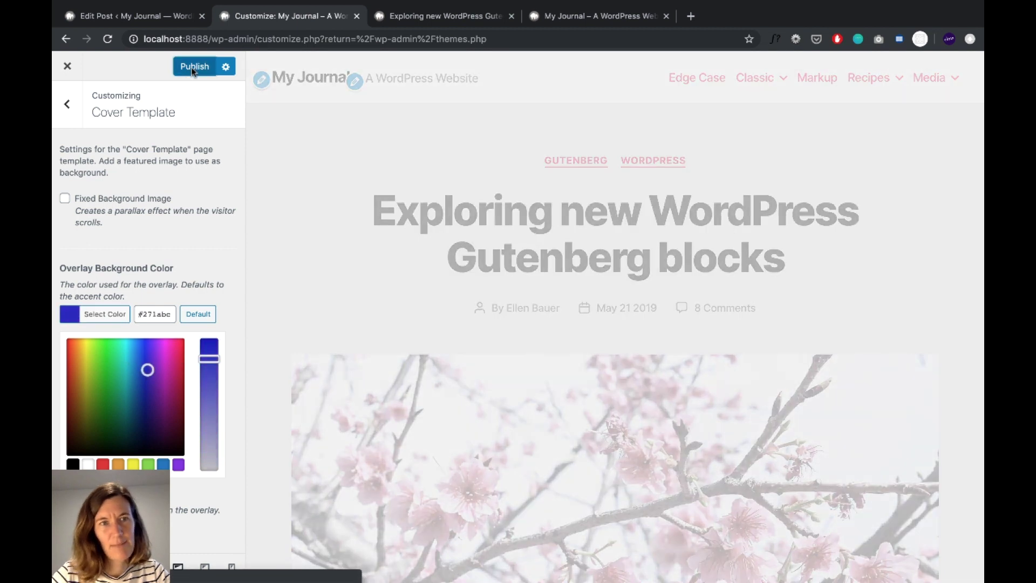
- Reload the published post and check the blue overlay on its cover header, comparing it with the Customizer preview
left_click(426, 16)
left_click(107, 38)
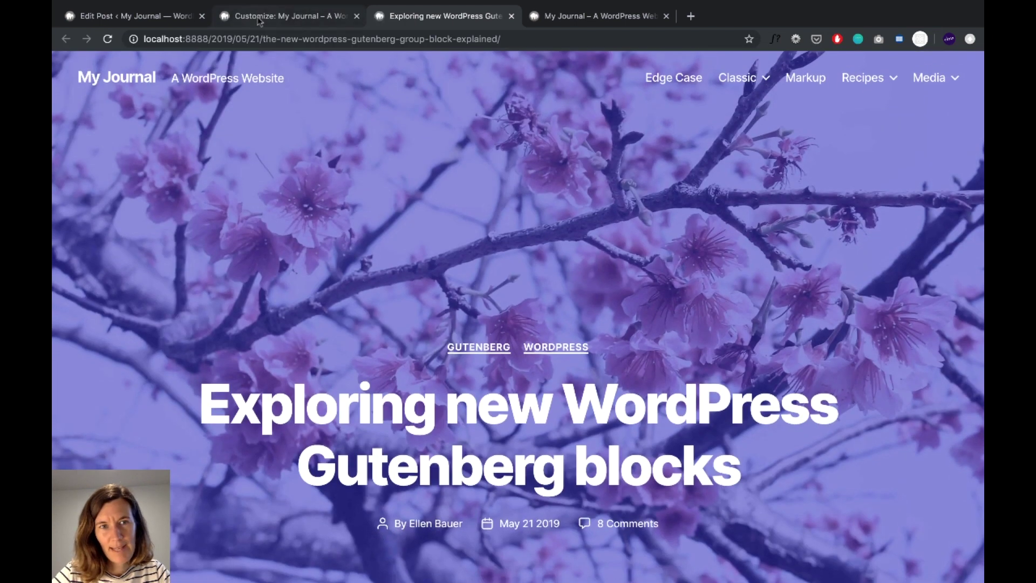
left_click(254, 16)
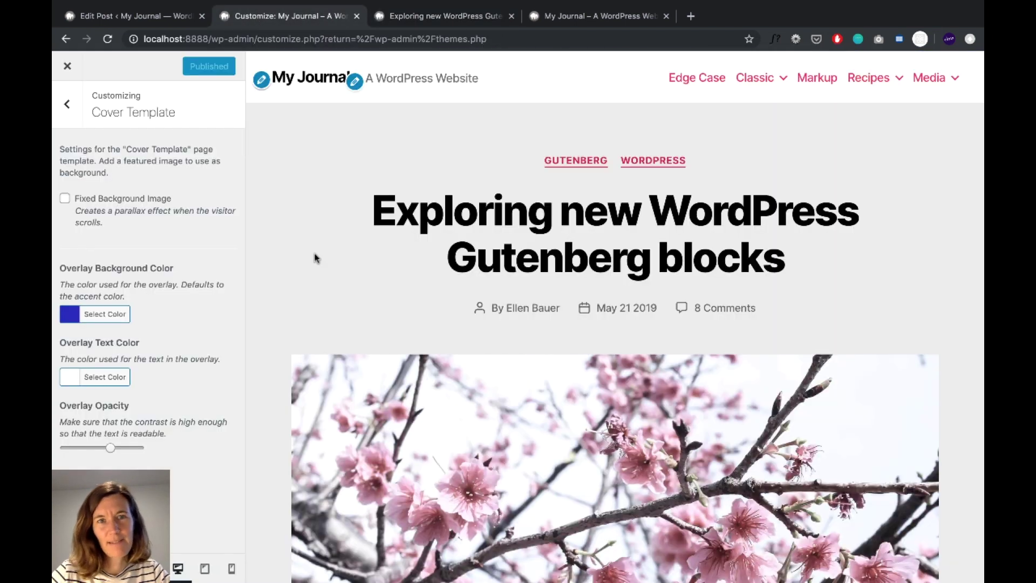
left_click(432, 18)
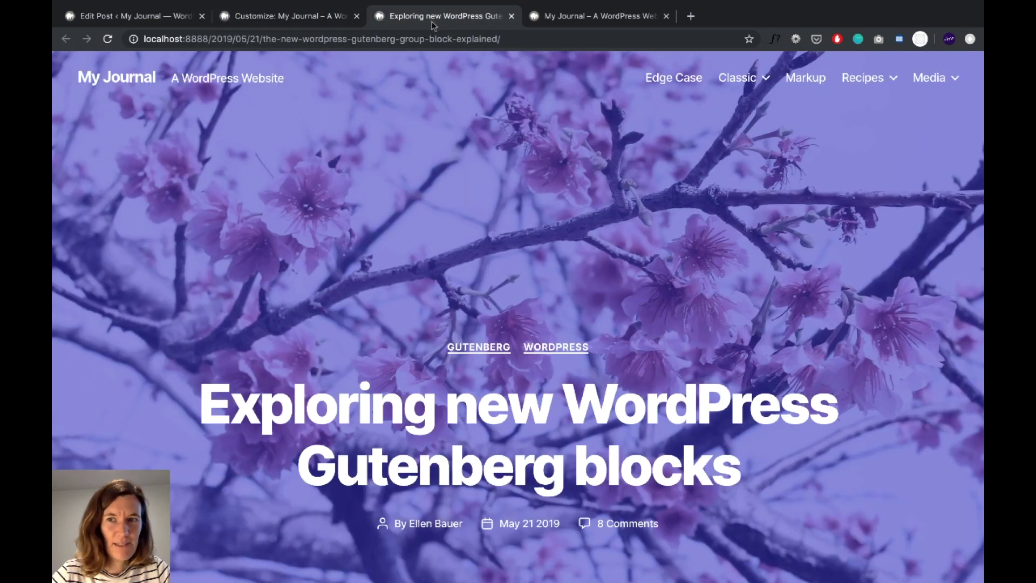
- Enable Fixed Background Image in the Customizer's Cover Template settings and publish the change
left_click(307, 16)
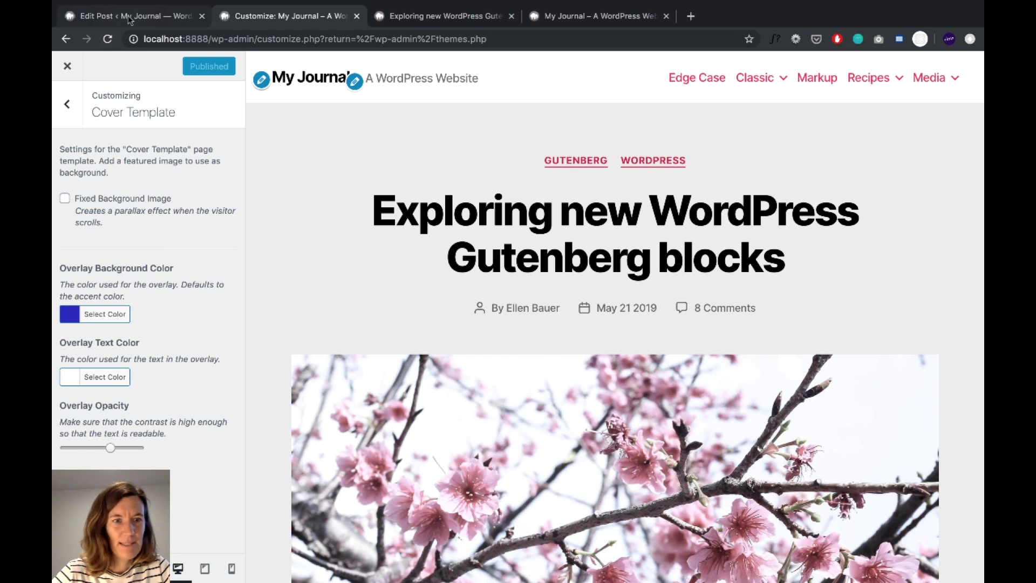
left_click(93, 204)
left_click(193, 63)
- Reload the published post and examine how its cover image behaves while moving through the page with the fixed background
left_click(409, 17)
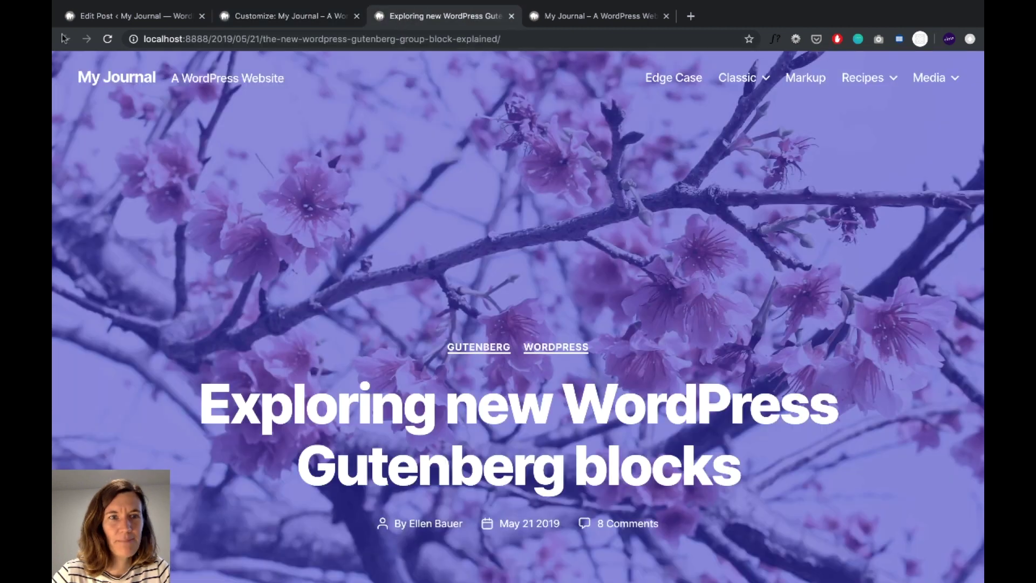
left_click(107, 39)
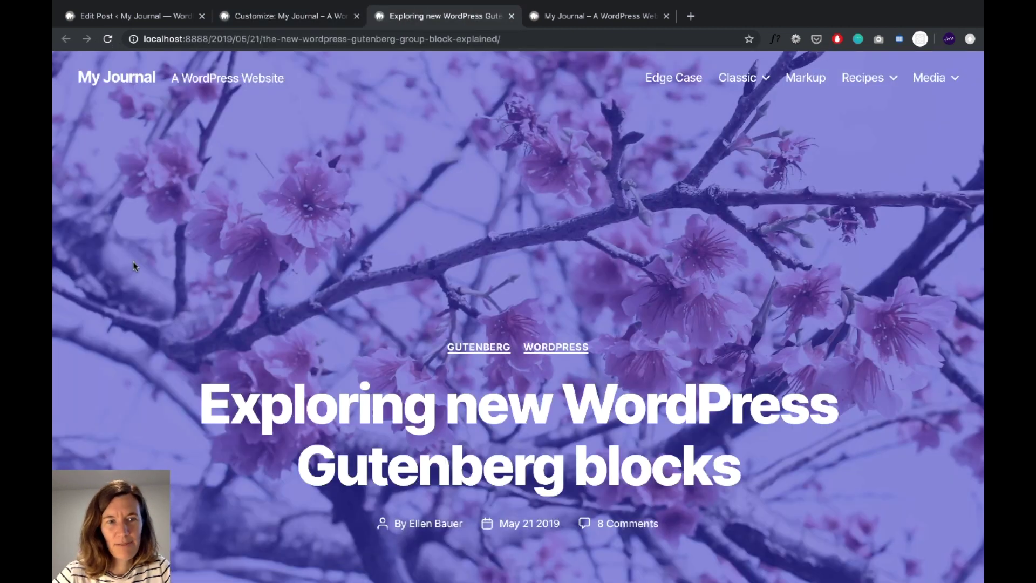
scroll(133, 261, "down", 2)
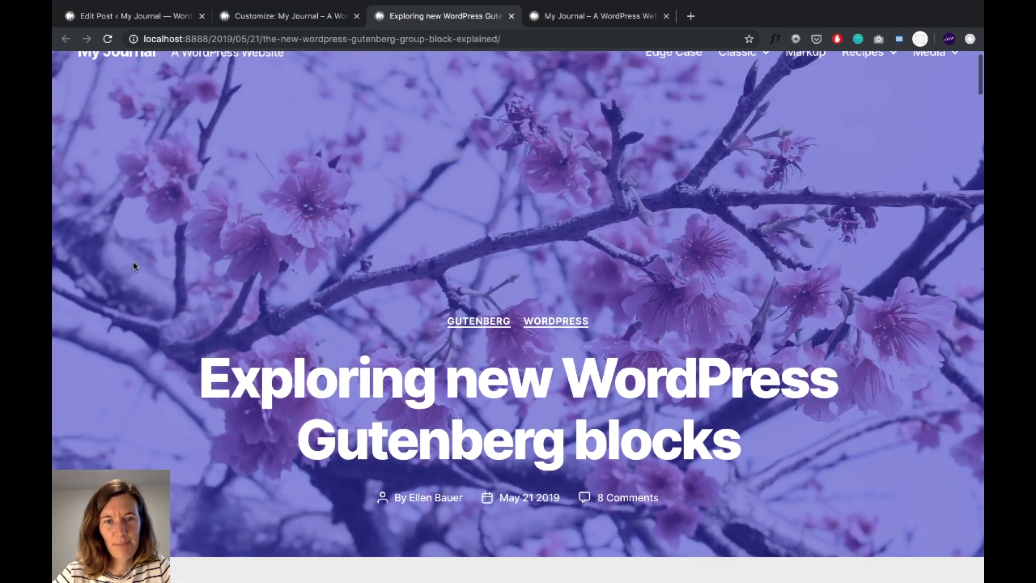
scroll(133, 262, "up", 2)
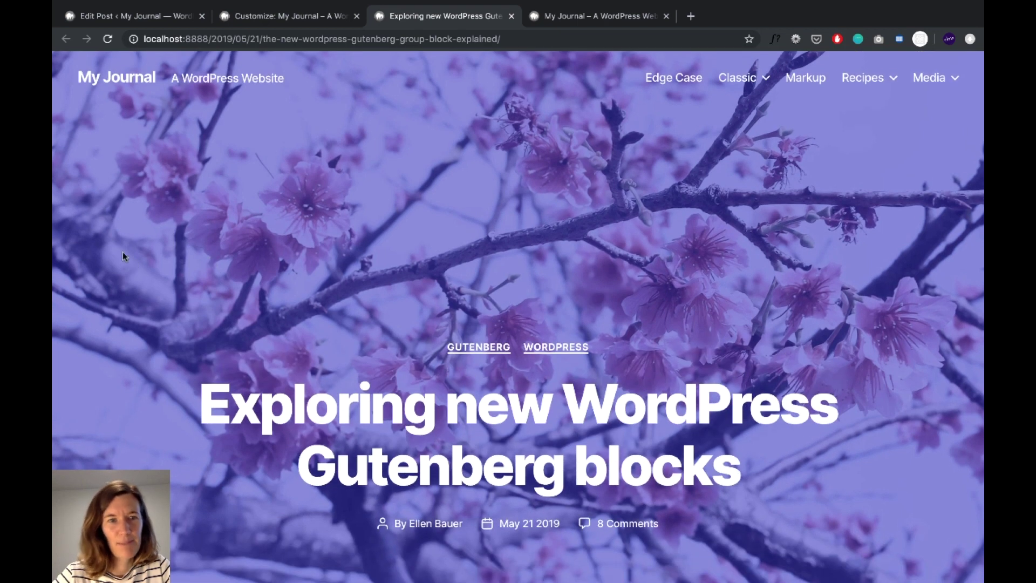
scroll(123, 256, "down", 8)
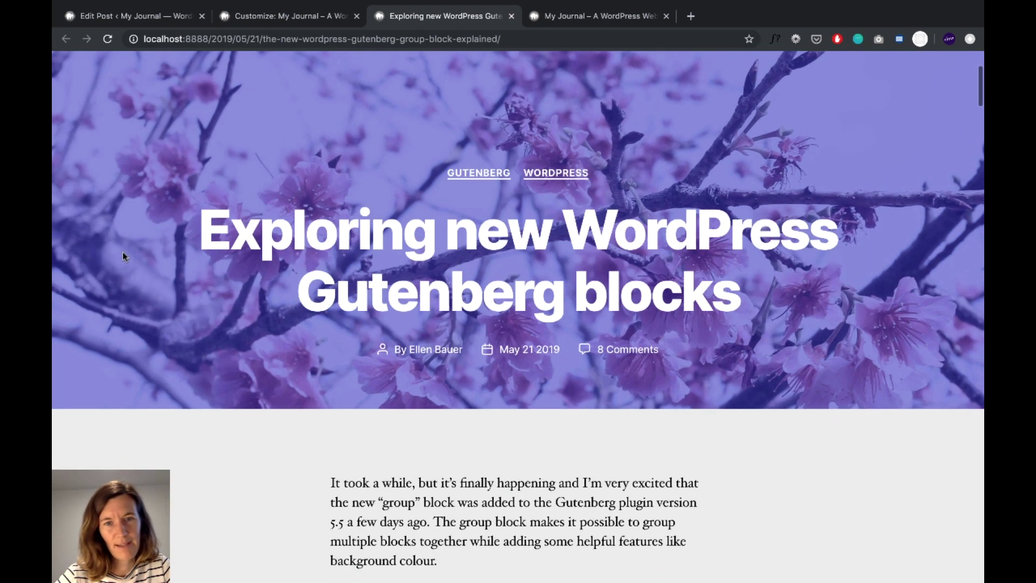
scroll(123, 256, "up", 8)
scroll(123, 257, "down", 9)
scroll(123, 257, "up", 10)
scroll(123, 256, "down", 15)
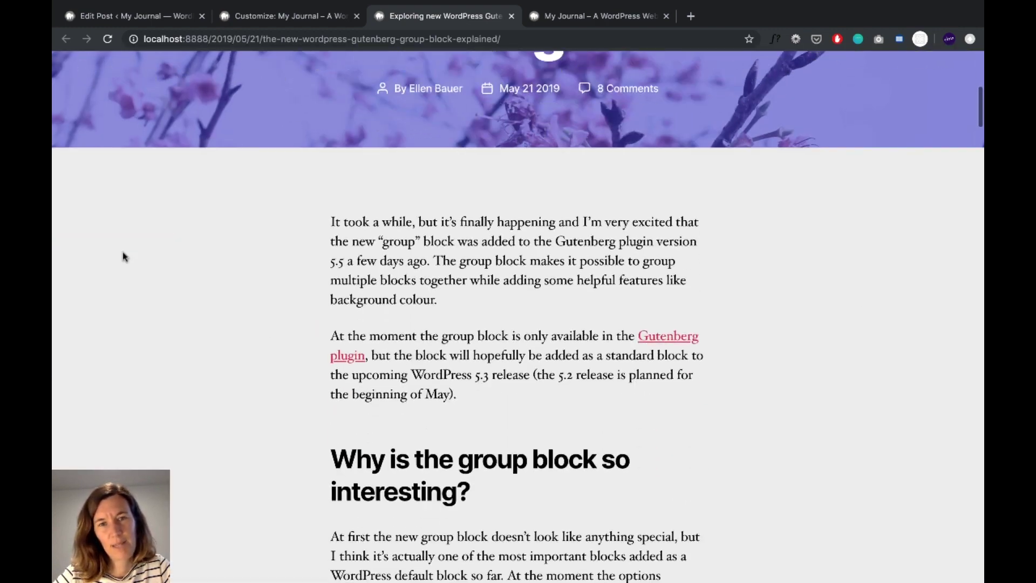
scroll(123, 256, "up", 15)
scroll(123, 256, "down", 13)
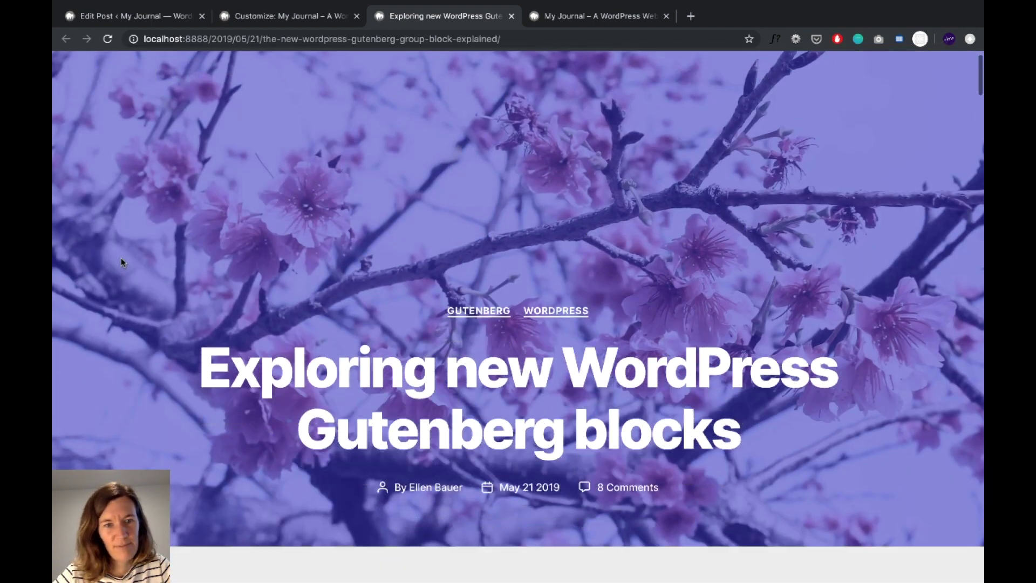
scroll(124, 258, "down", 5)
scroll(125, 257, "up", 20)
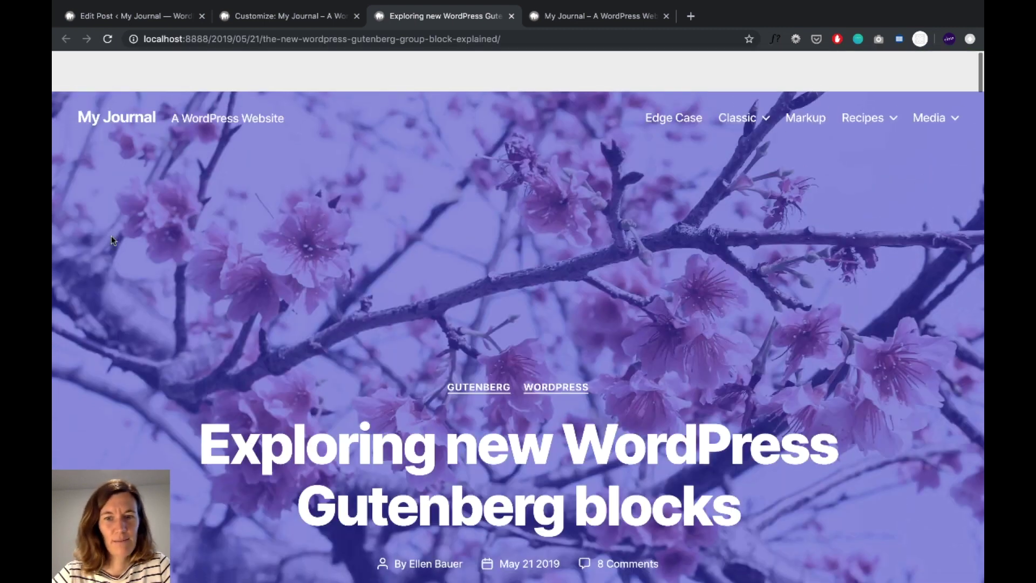
- Open the blog's home page from the post, and return to the Customizer's main list of sections
left_click(125, 89)
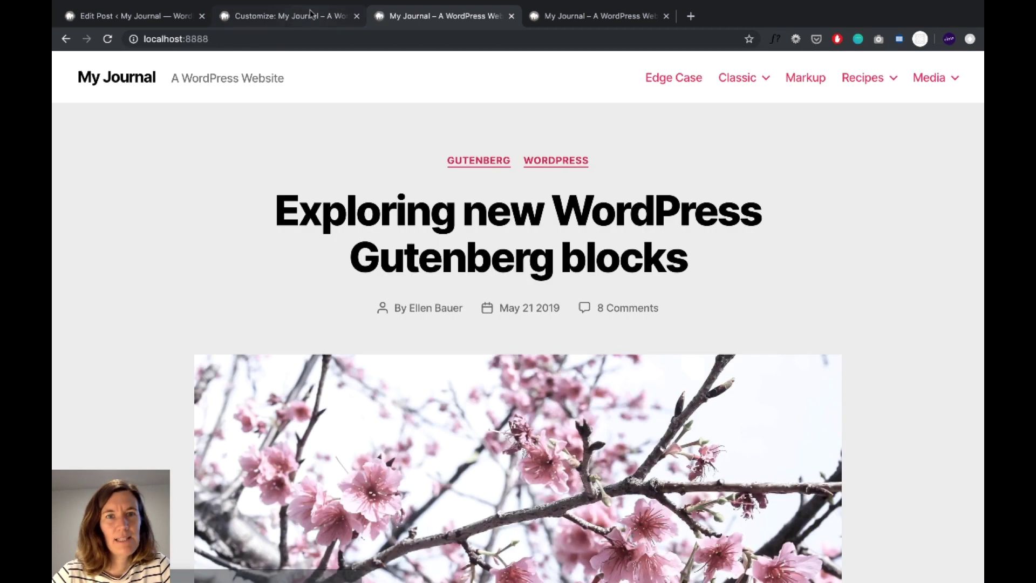
left_click(310, 15)
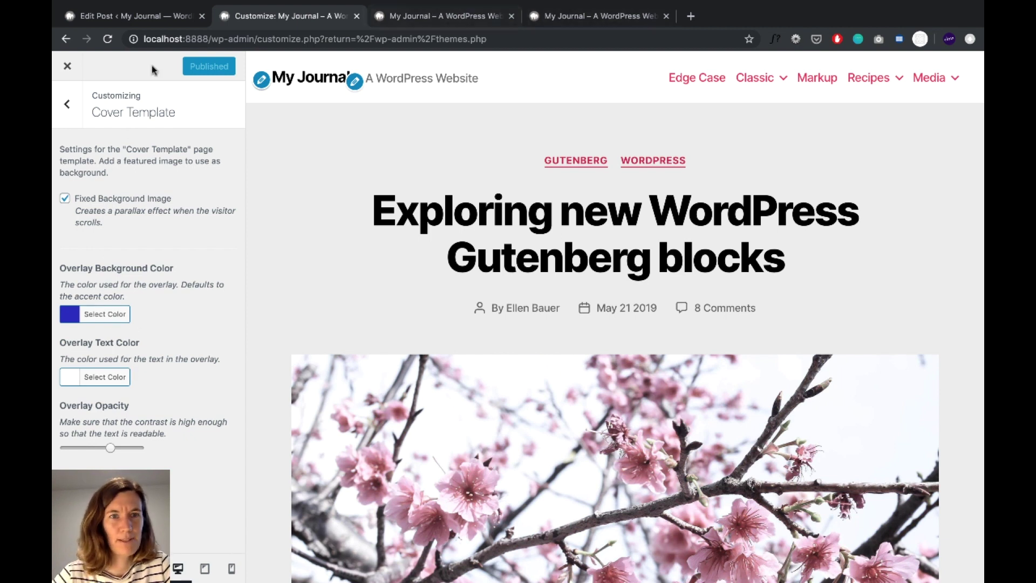
left_click(69, 122)
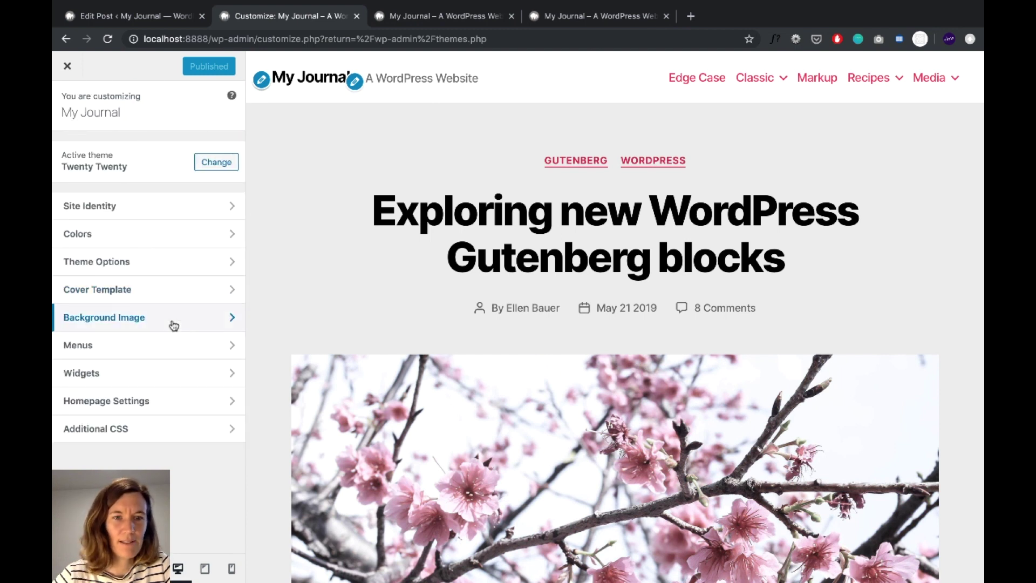
- Set the Customizer's background image to the pale photo of high-rise facades from the media library
left_click(140, 326)
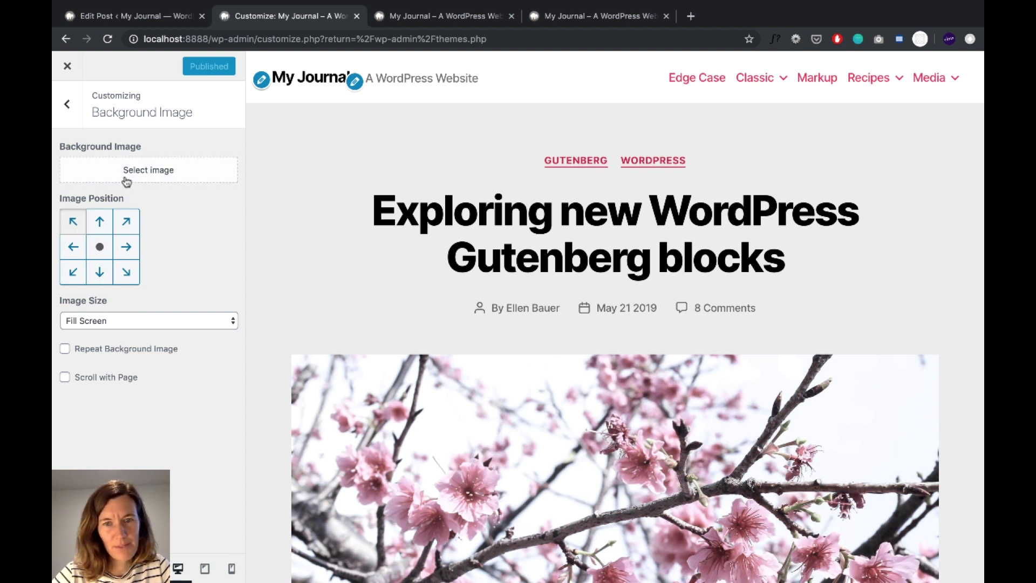
scroll(338, 234, "down", 10)
scroll(335, 232, "up", 10)
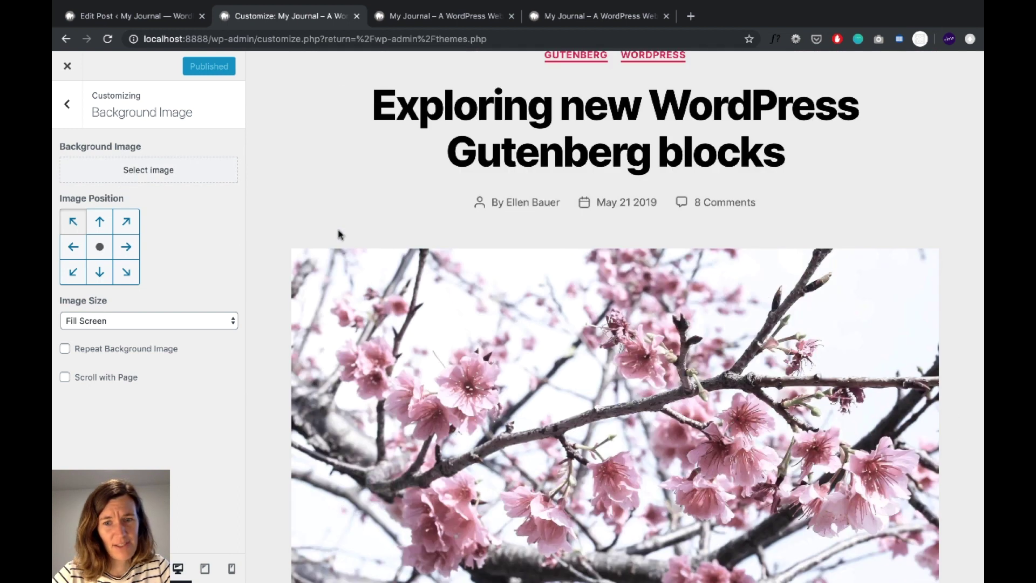
left_click(123, 170)
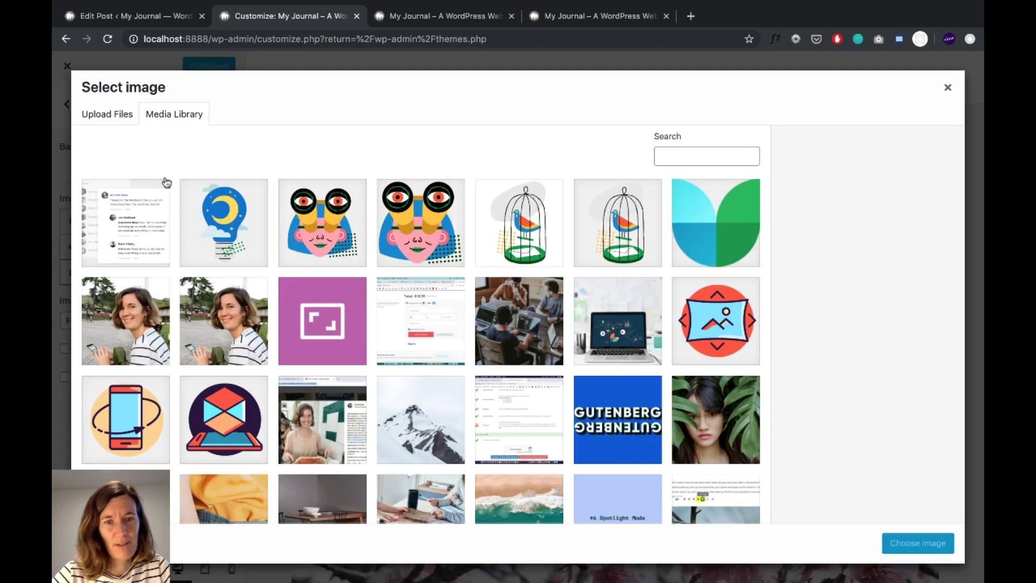
scroll(207, 233, "down", 4)
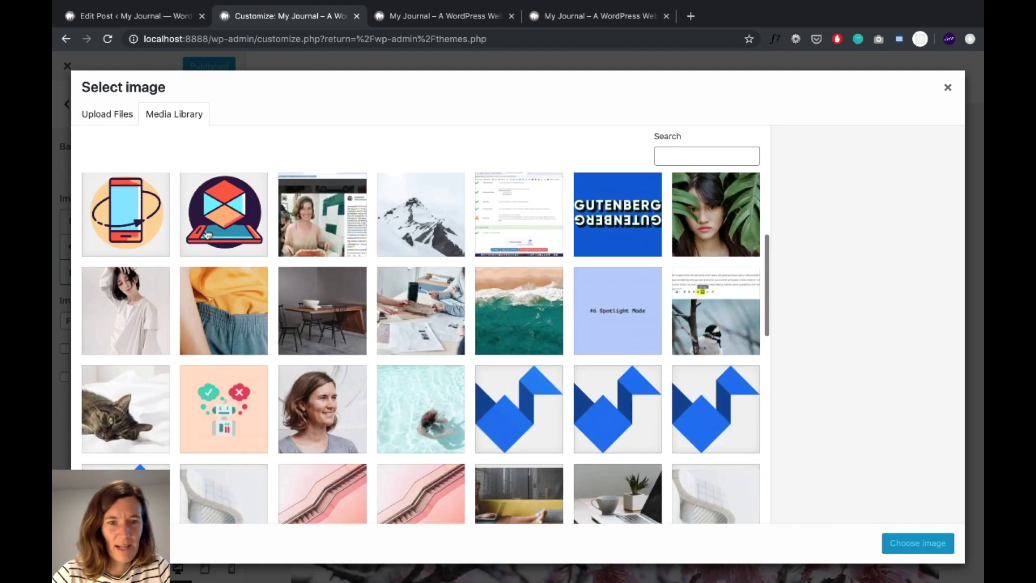
scroll(227, 347, "down", 5)
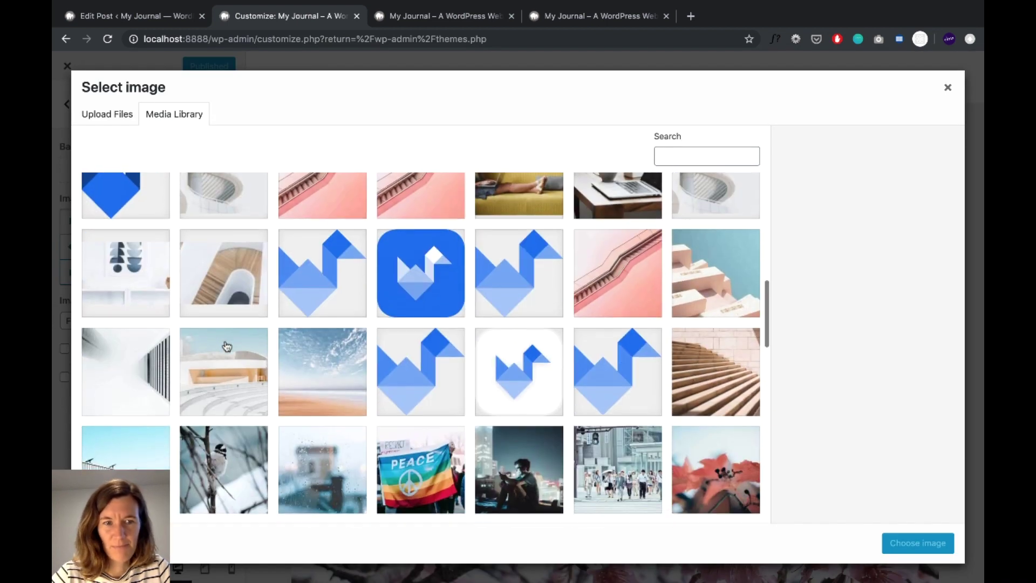
left_click(127, 380)
left_click(899, 544)
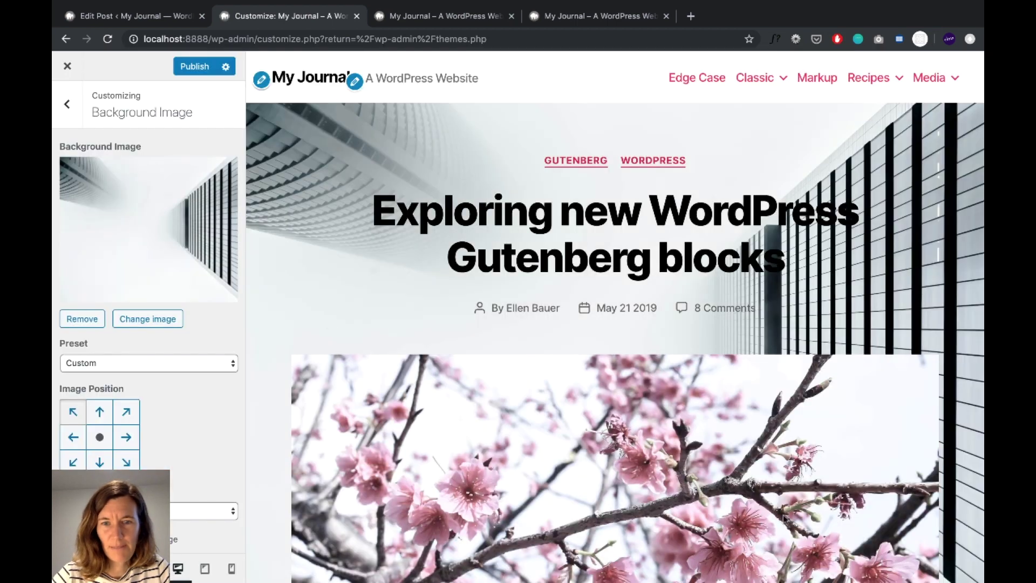
- Examine how the background image behaves behind the posts throughout the Customizer preview
scroll(287, 252, "down", 15)
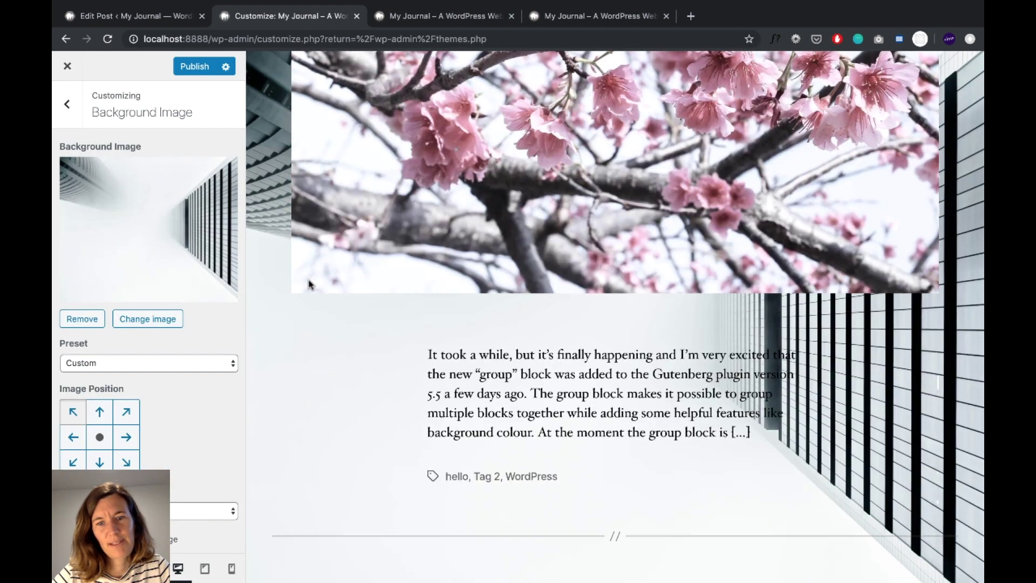
scroll(310, 284, "down", 20)
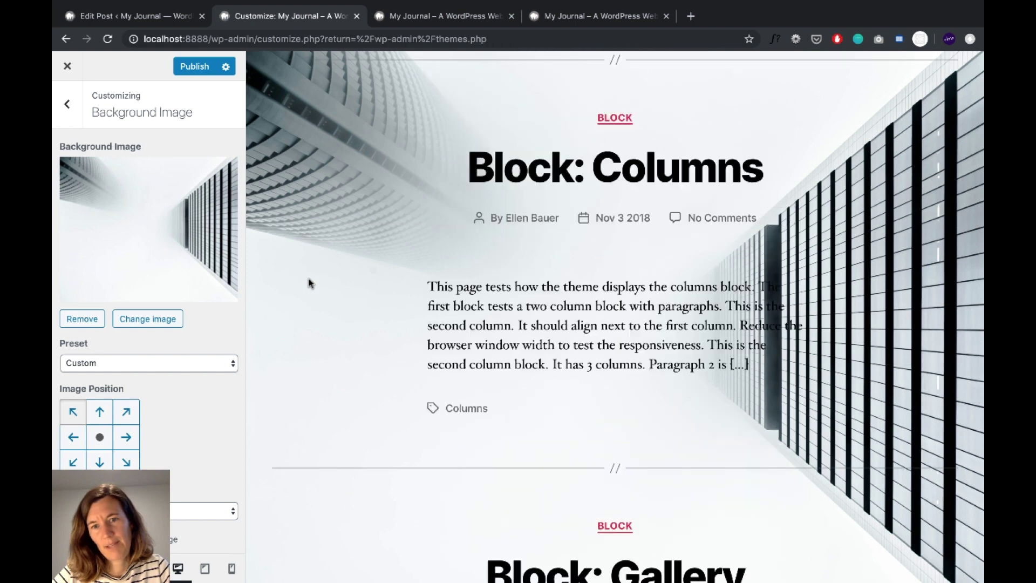
scroll(301, 278, "up", 20)
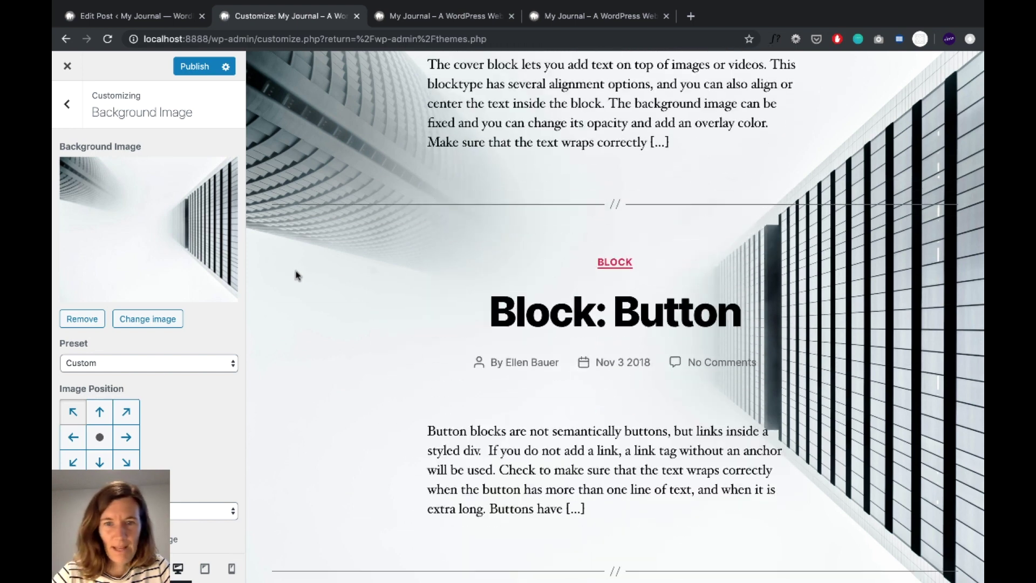
scroll(294, 274, "up", 4)
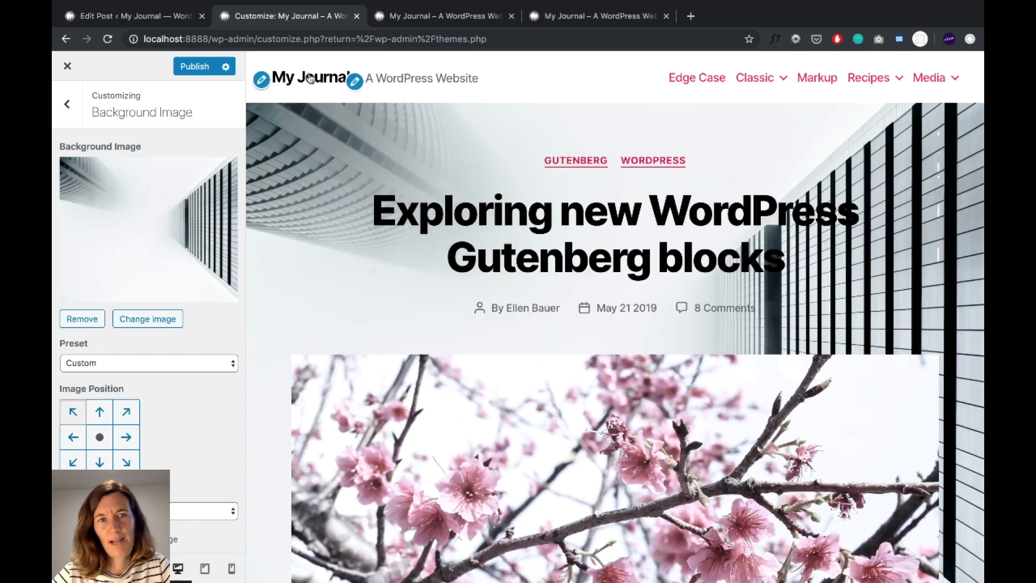
- Publish the background image, reload the blog's home page and check the image behind the posts
left_click(394, 18)
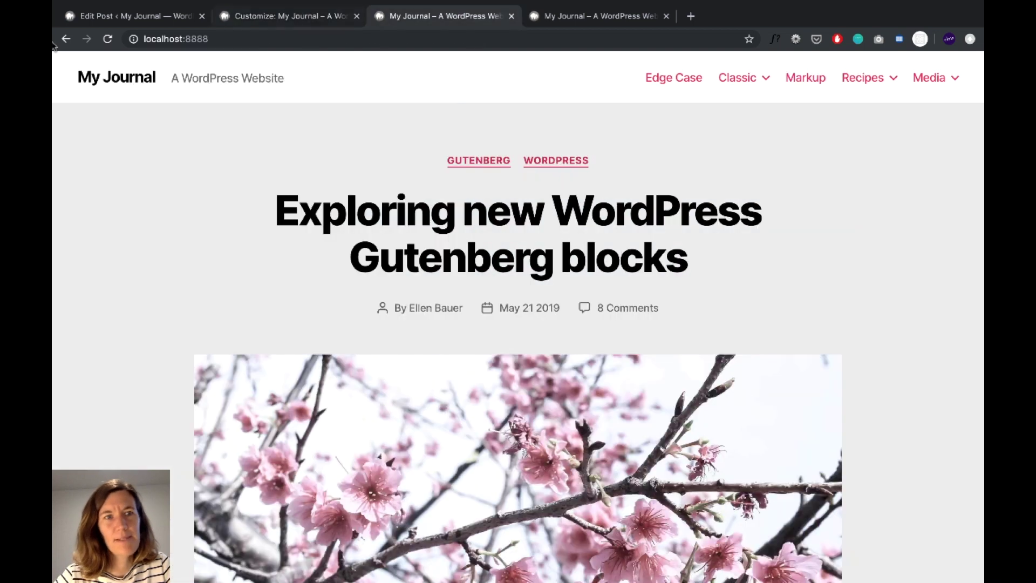
left_click(107, 39)
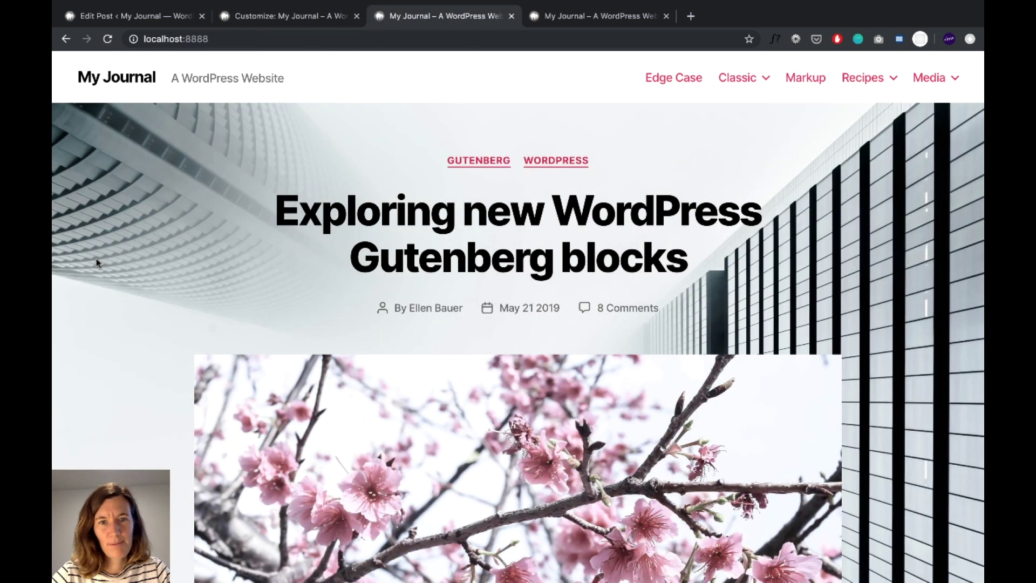
scroll(100, 263, "down", 5)
scroll(102, 259, "down", 20)
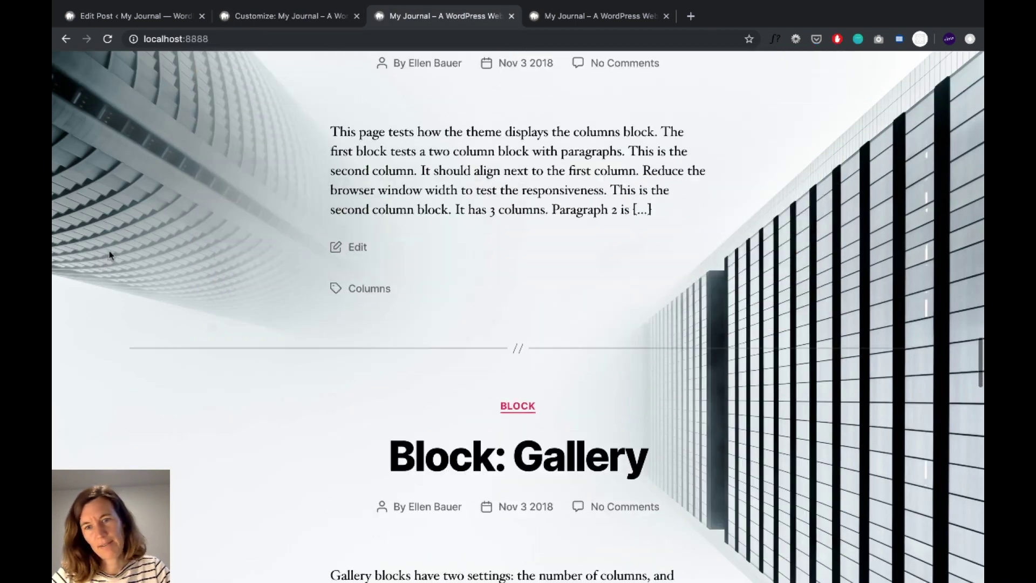
scroll(109, 255, "down", 5)
scroll(109, 255, "up", 20)
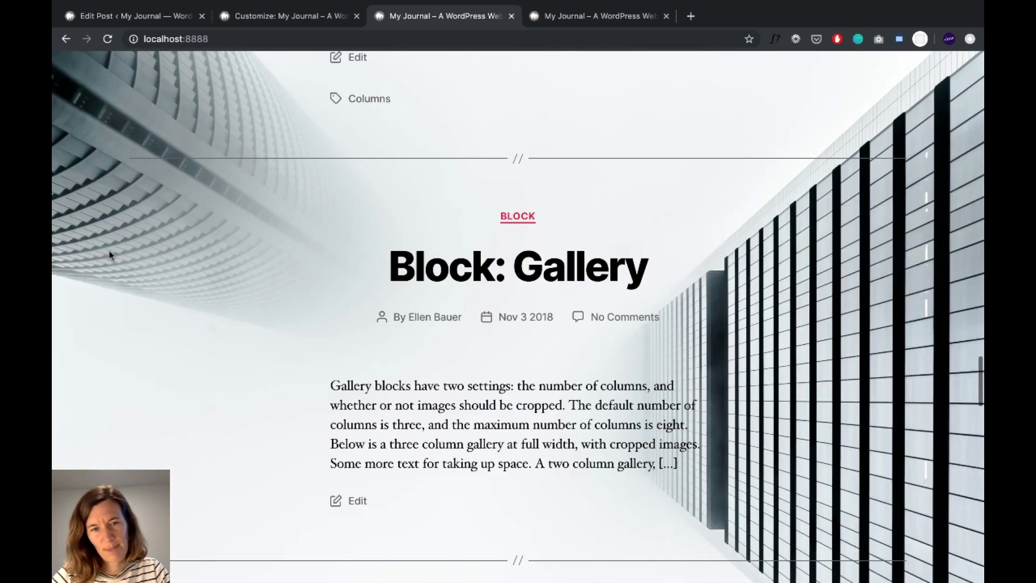
scroll(109, 256, "up", 10)
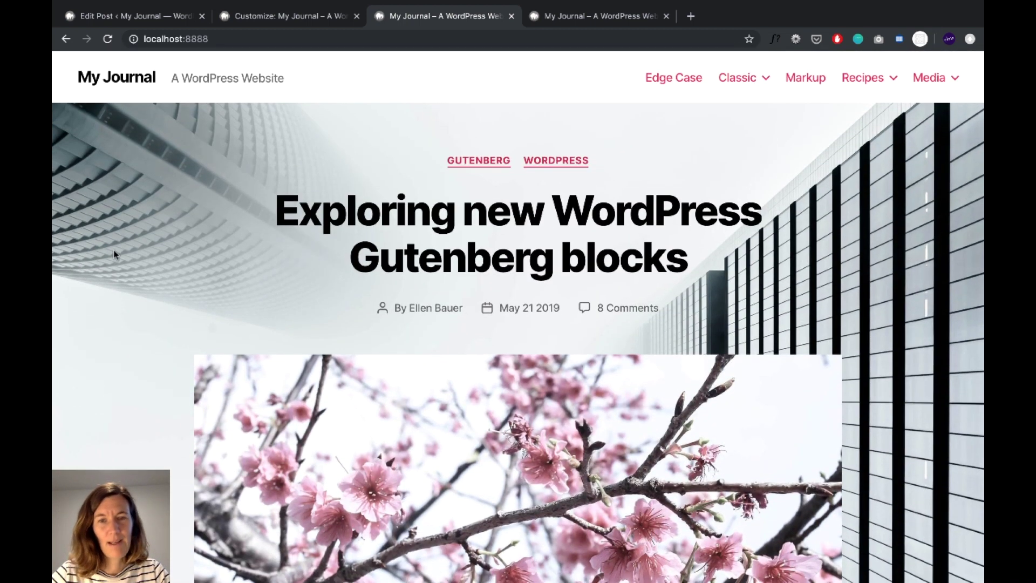
- Return to the Customizer and review the background image's preset choices, position and size settings
left_click(259, 16)
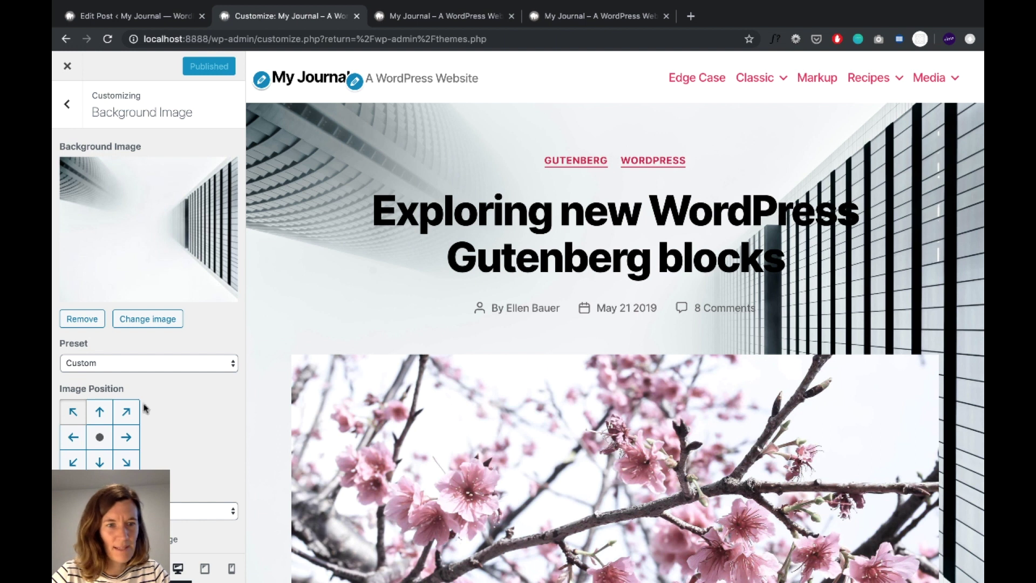
left_click(105, 364)
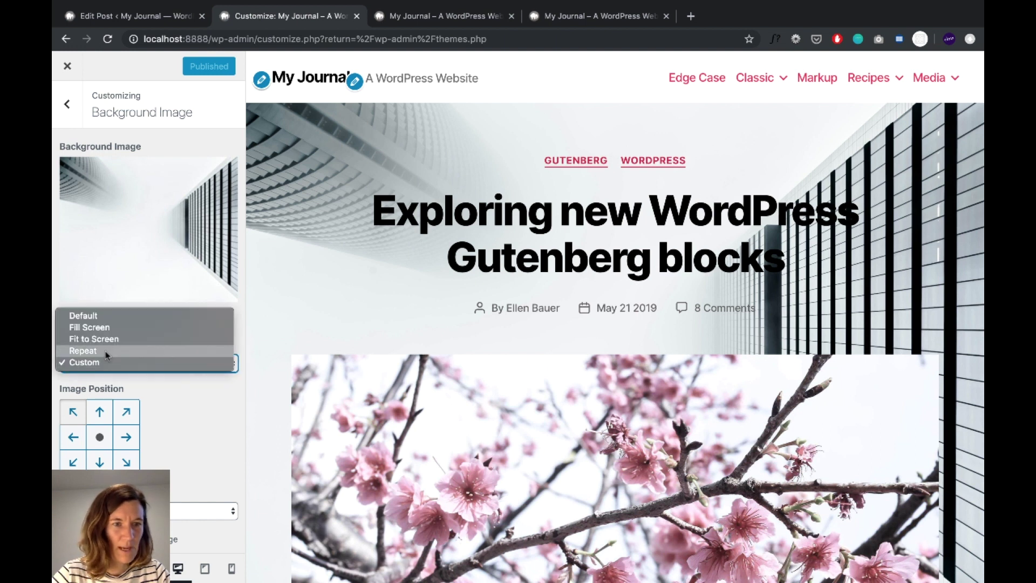
left_click(219, 459)
scroll(180, 398, "down", 2)
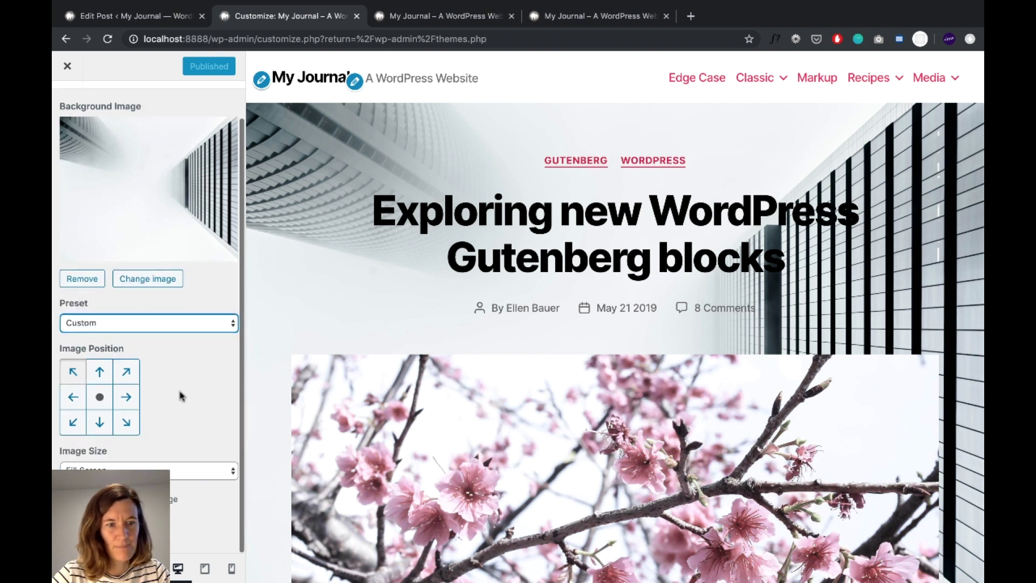
scroll(162, 409, "up", 2)
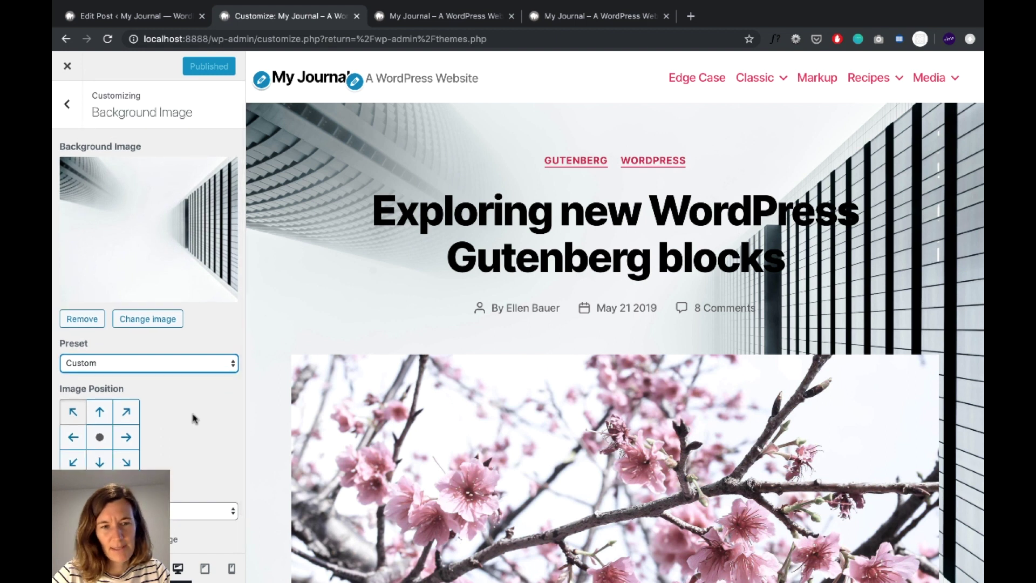
scroll(192, 419, "down", 2)
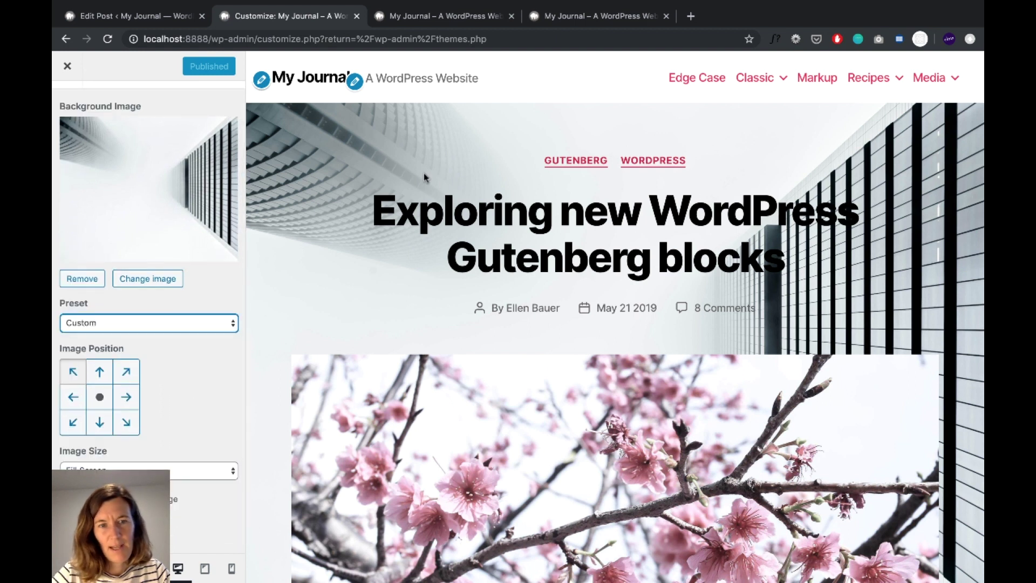
scroll(154, 200, "up", 2)
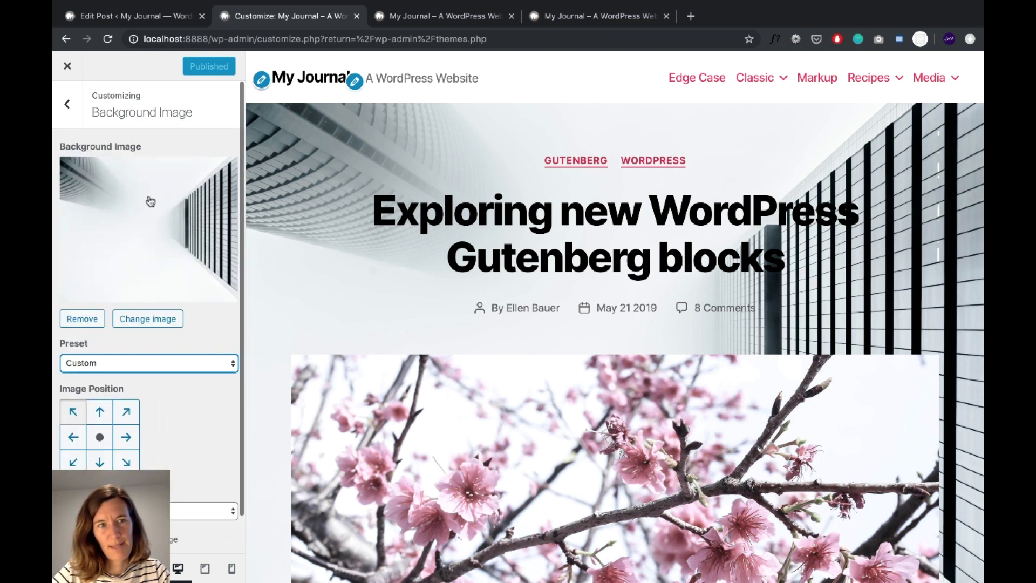
- Leave the background settings and review the theme's menu locations under the Customizer's Menus section
left_click(63, 106)
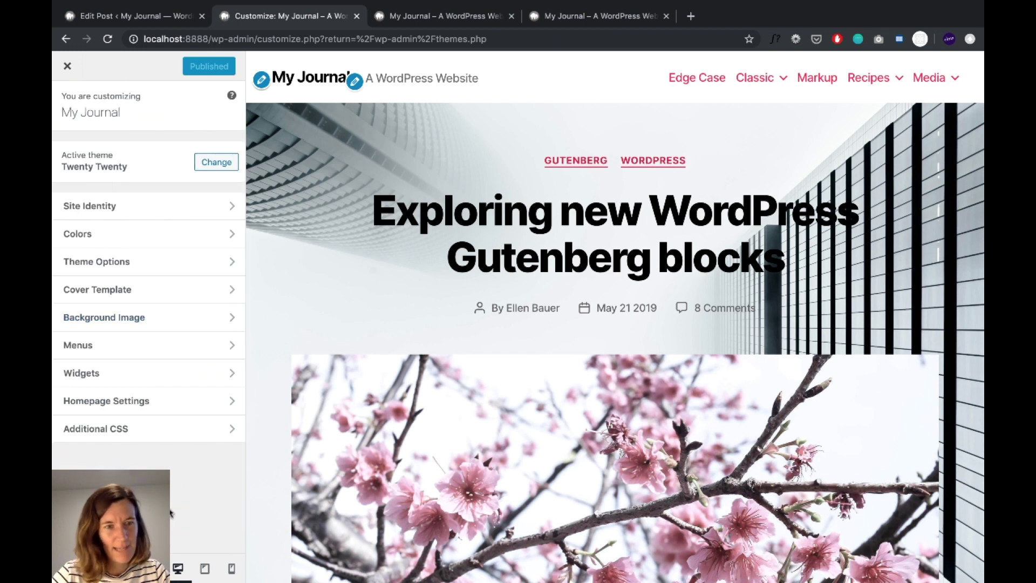
left_click(194, 348)
scroll(142, 342, "down", 3)
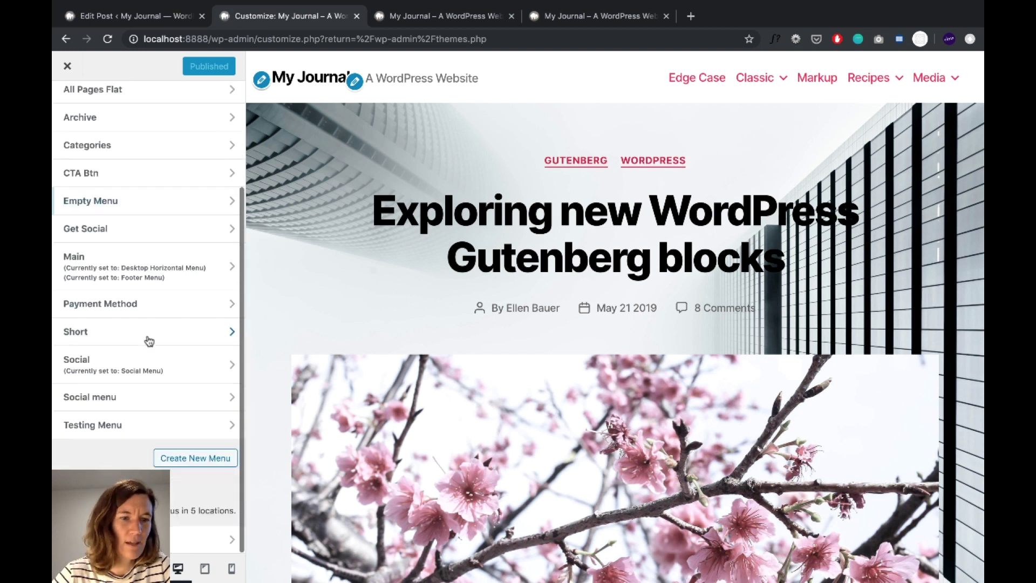
left_click(178, 540)
scroll(144, 442, "down", 1)
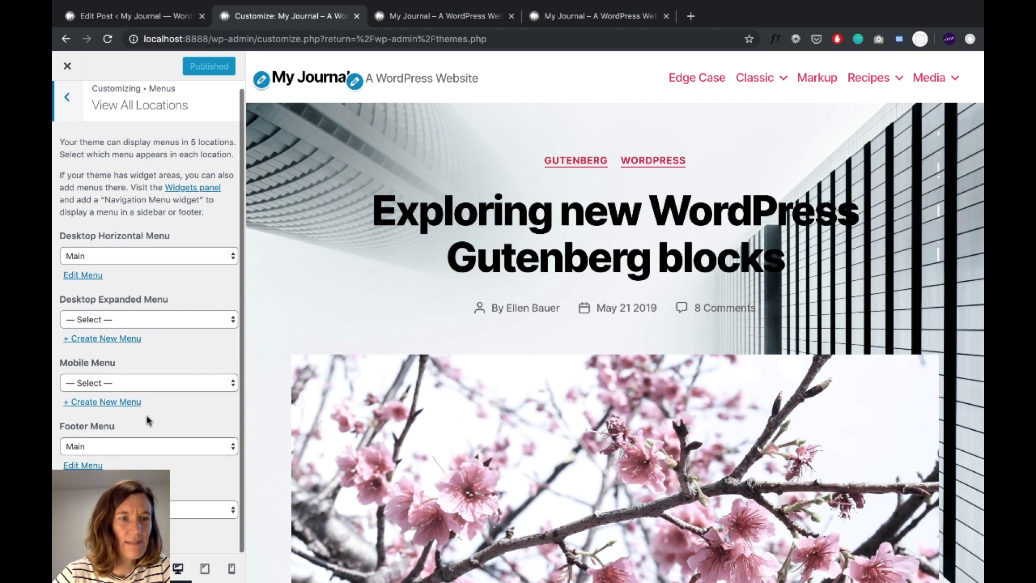
left_click(71, 122)
left_click(187, 536)
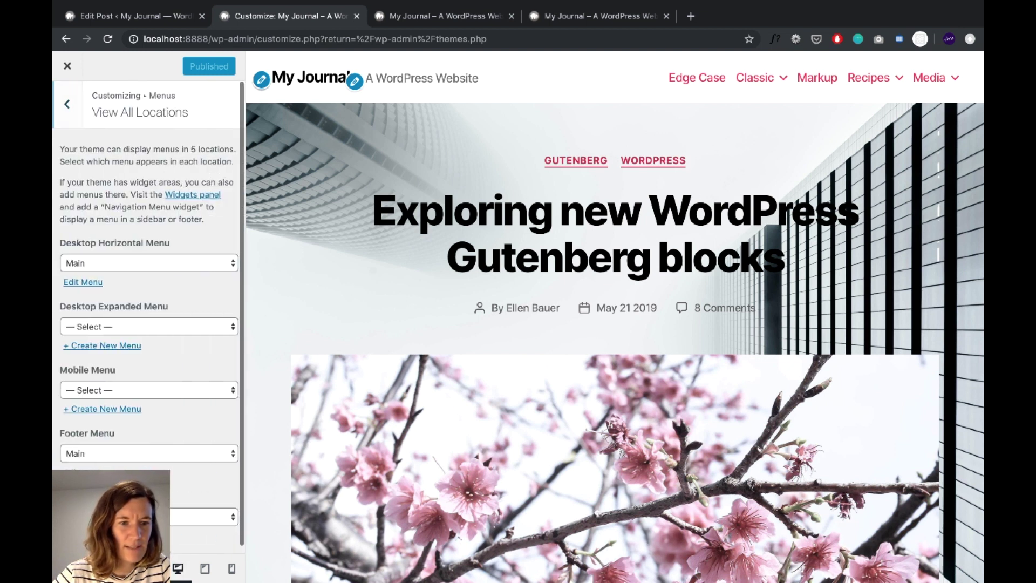
scroll(188, 234, "down", 1)
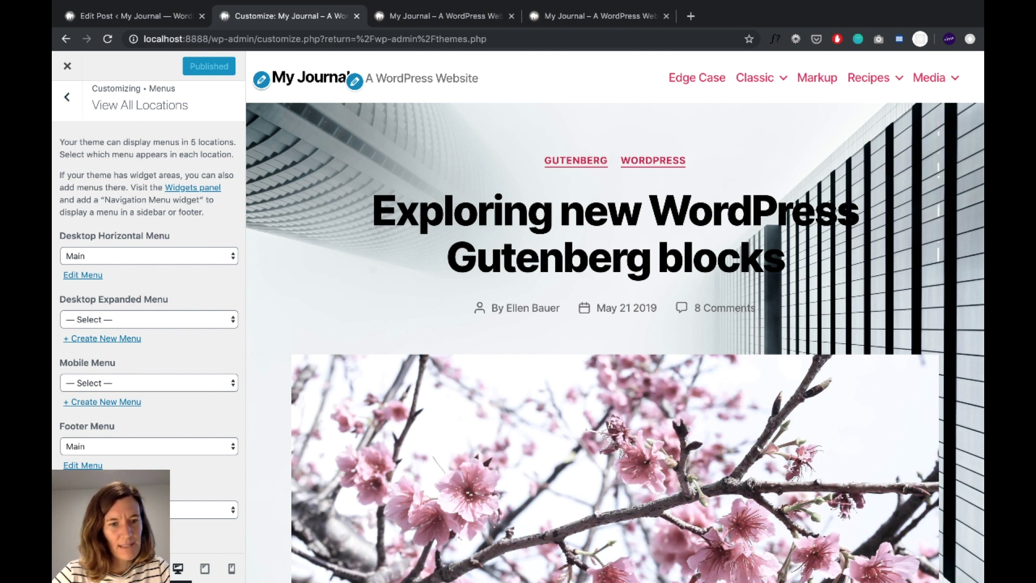
- Compare the footer menu and social icons on the live home page with the Customizer's menu location assignments
left_click(412, 23)
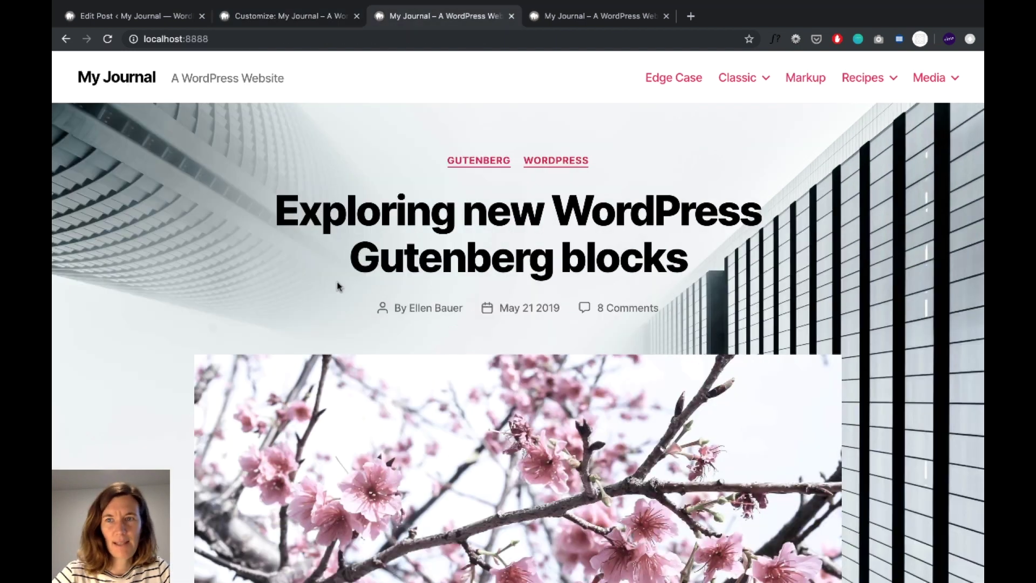
scroll(250, 310, "down", 20)
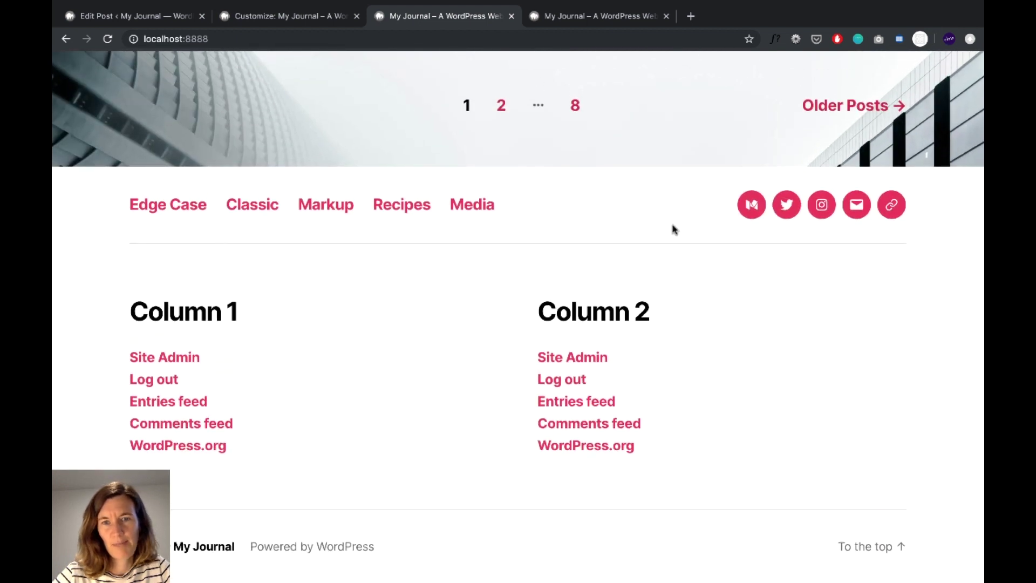
left_click(278, 16)
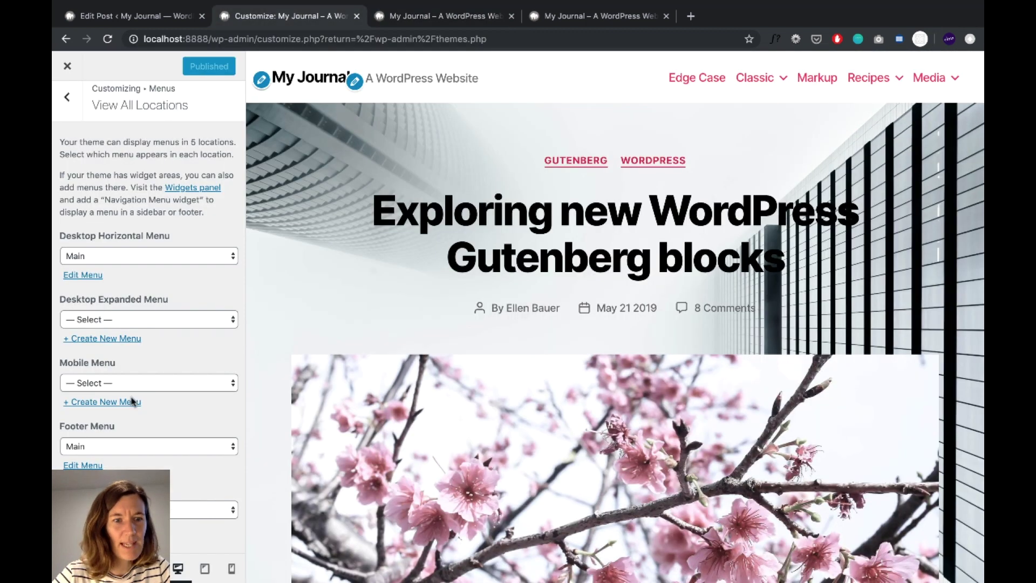
left_click(427, 16)
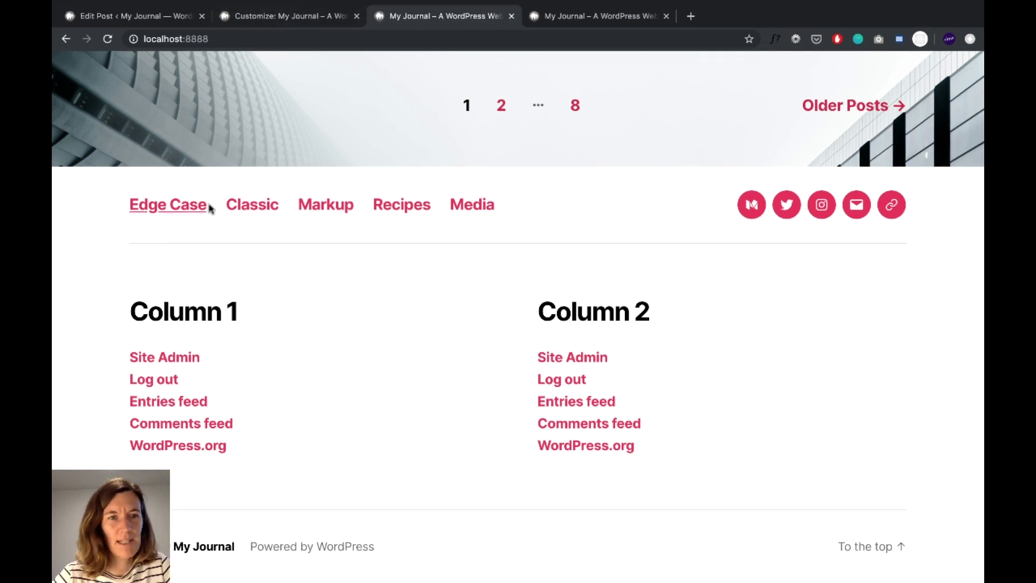
left_click(307, 16)
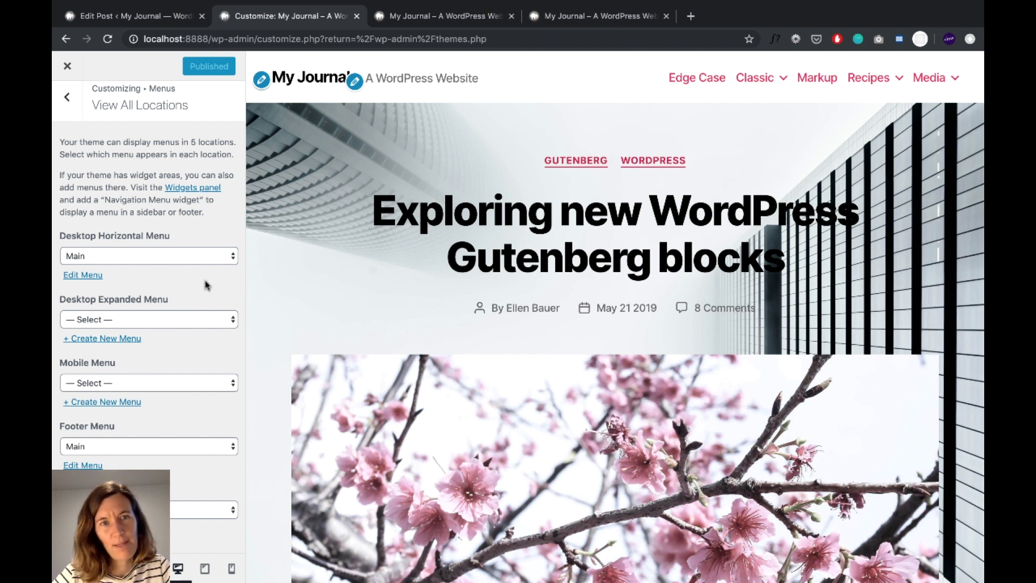
- Inspect the live home page with the browser's developer tools and view it in responsive mode at 425 px wide
left_click(413, 17)
right_click(74, 344)
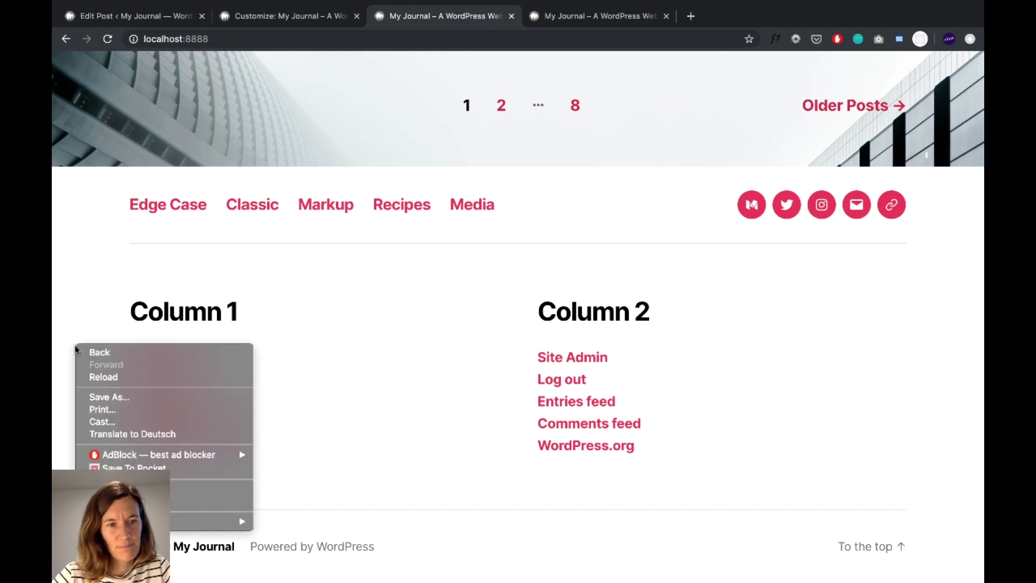
left_click(52, 388)
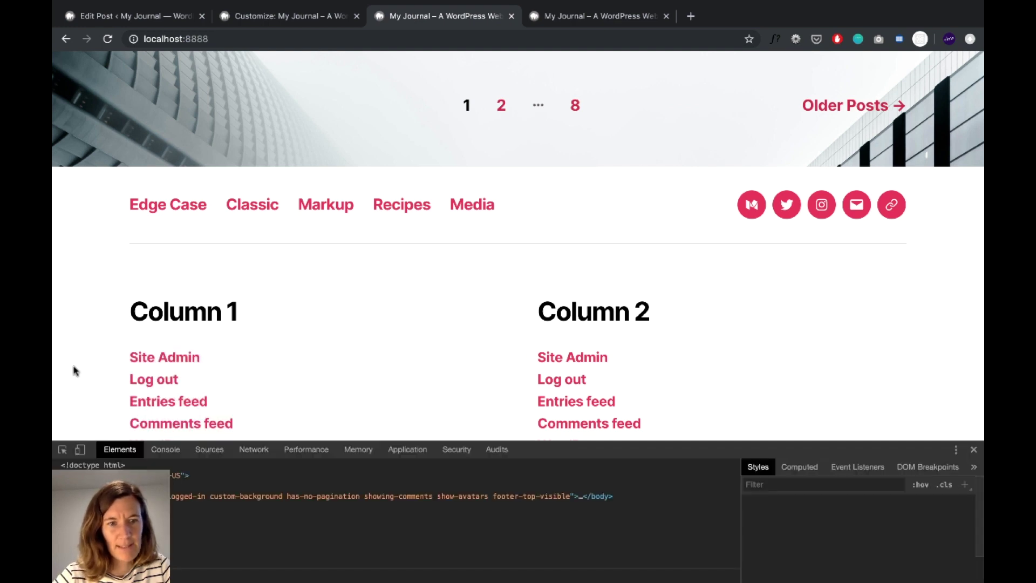
key("super+shift+m")
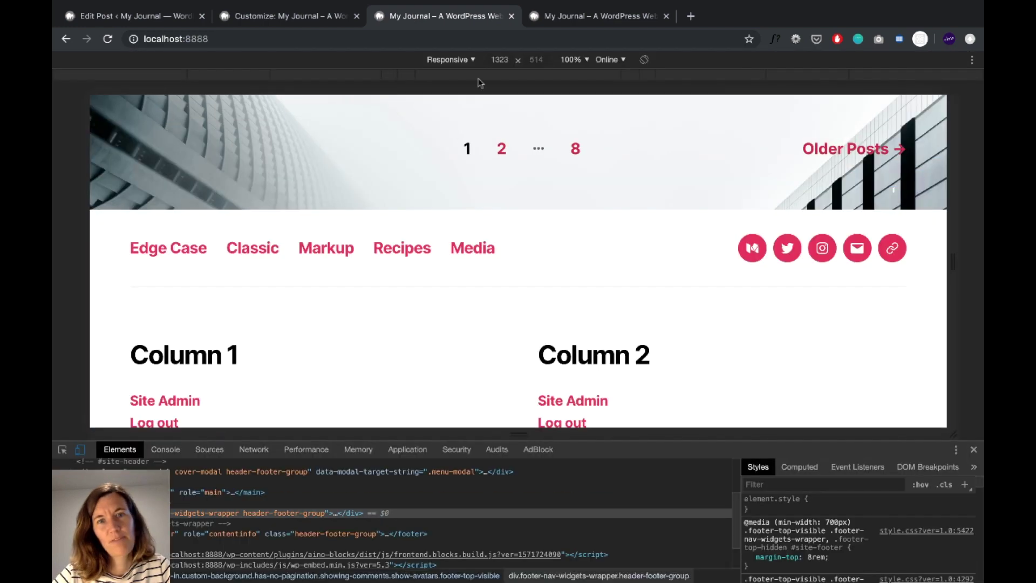
left_click(410, 76)
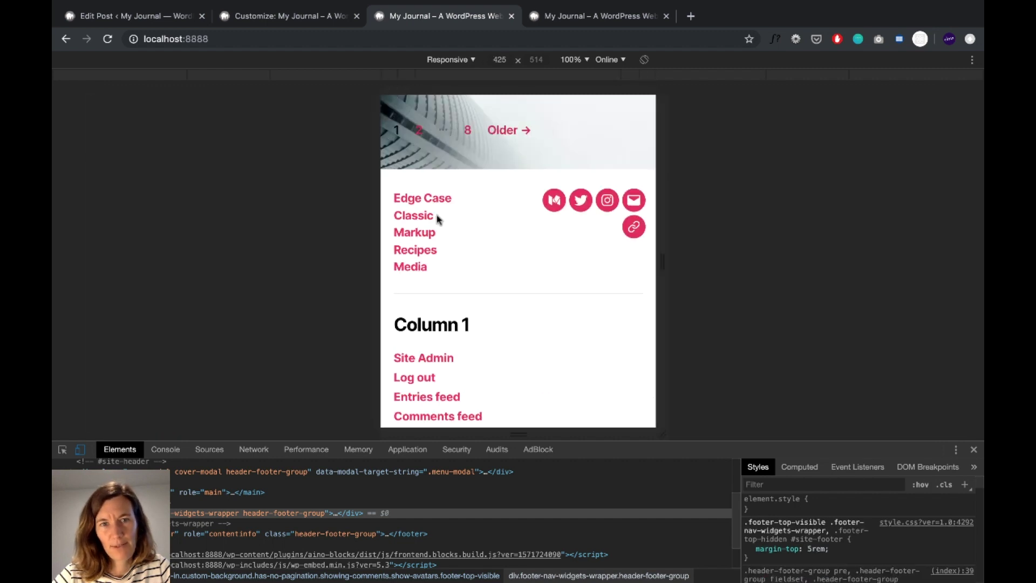
- Open the mobile menu on the narrow home page, expand and collapse the Classic submenu, and close the menu
scroll(438, 218, "up", 20)
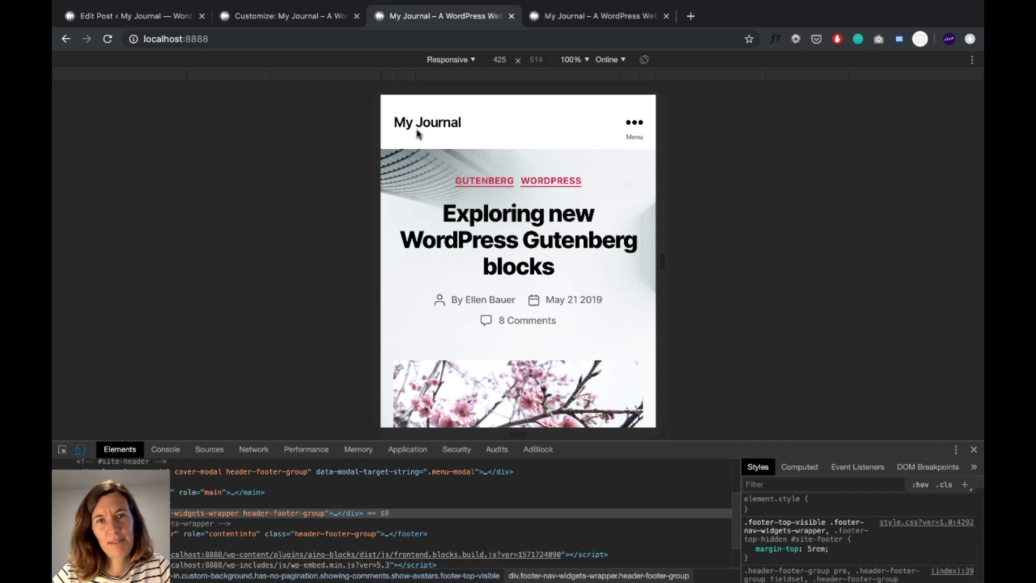
left_click(637, 126)
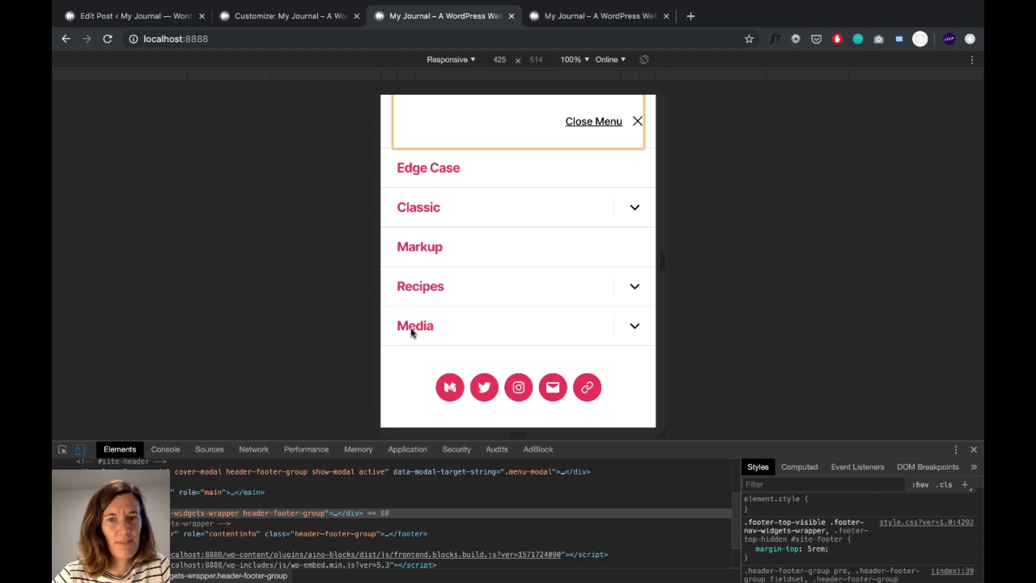
left_click(636, 209)
left_click(635, 209)
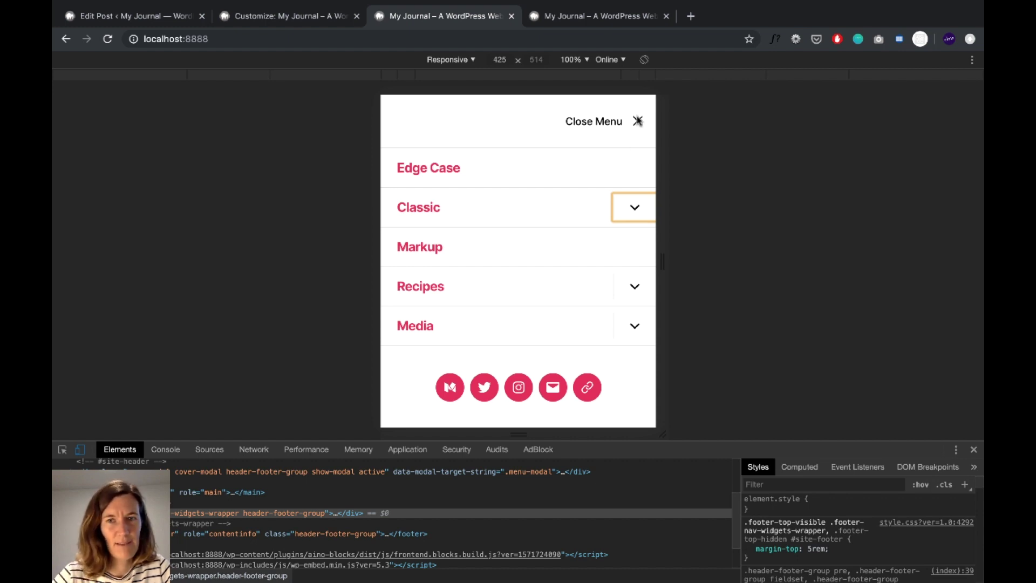
left_click(638, 121)
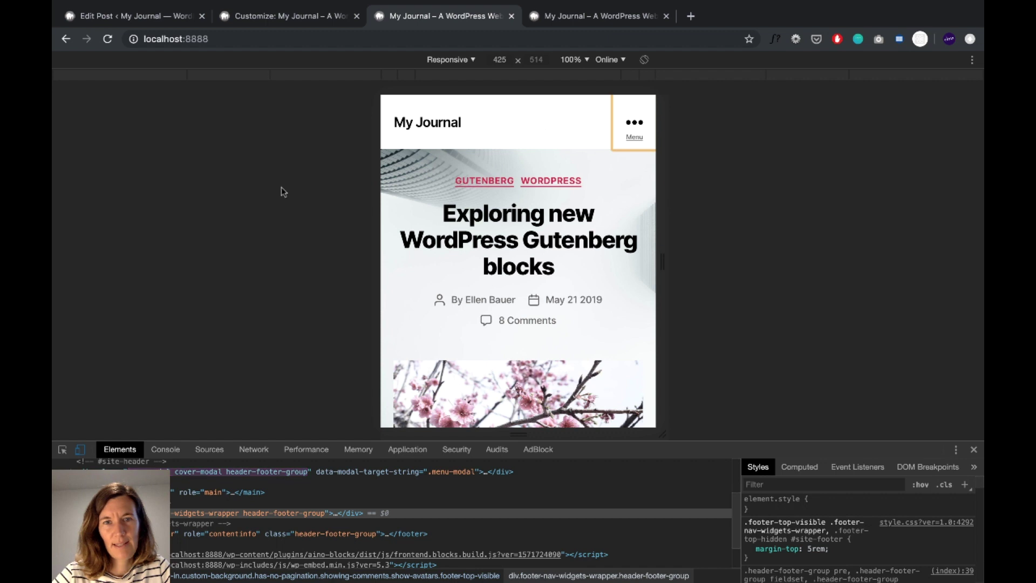
- Widen the responsive view to about 1069 px, compare its header with the Customizer's menu locations, and leave responsive mode
left_click_drag(375, 215, 160, 219)
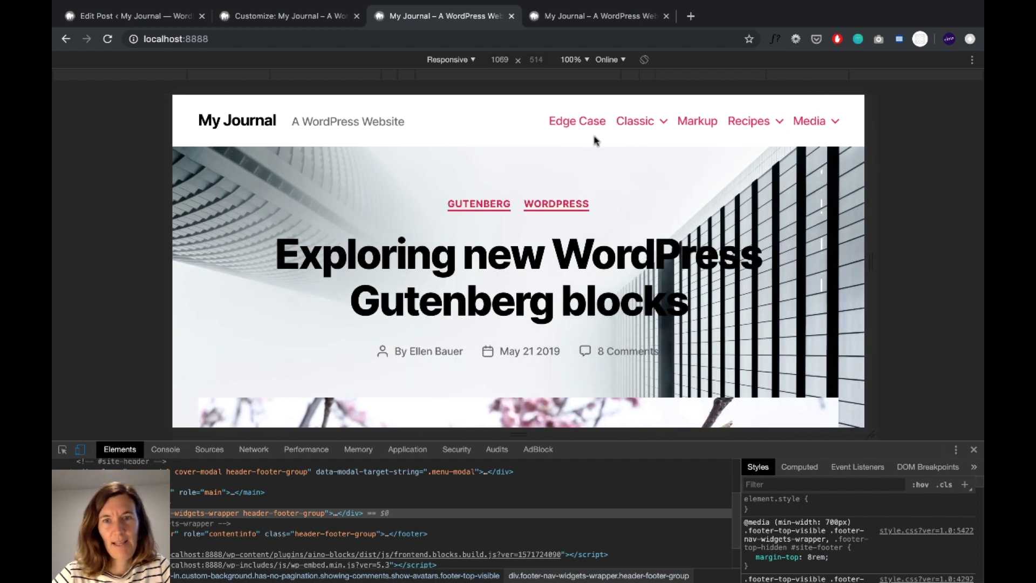
left_click(268, 18)
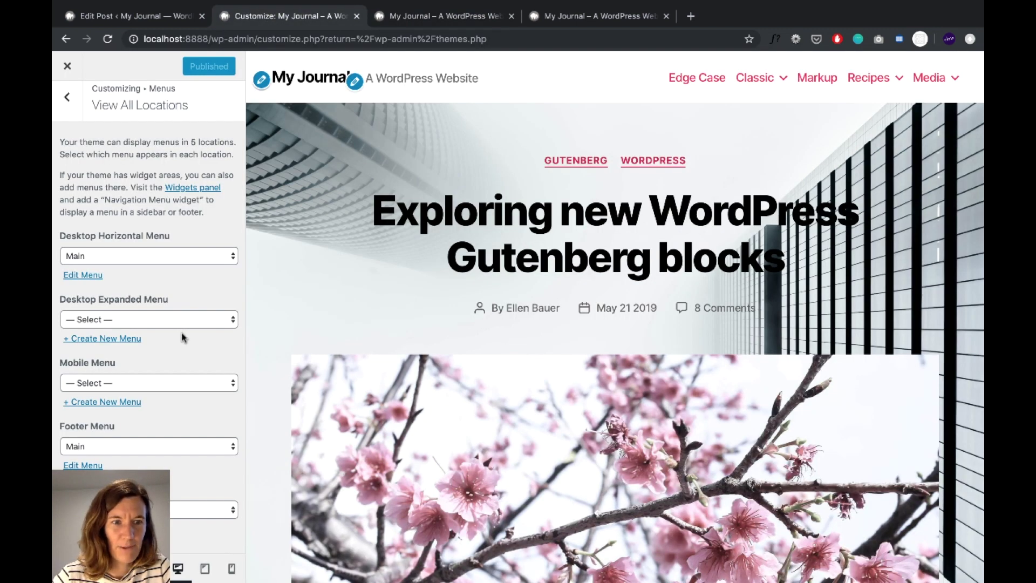
left_click(402, 14)
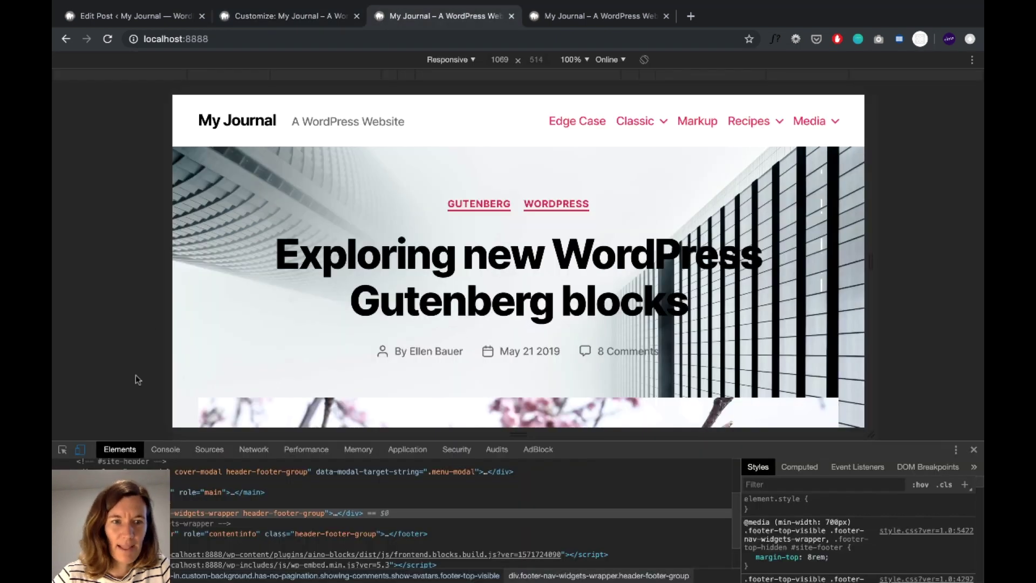
left_click(80, 449)
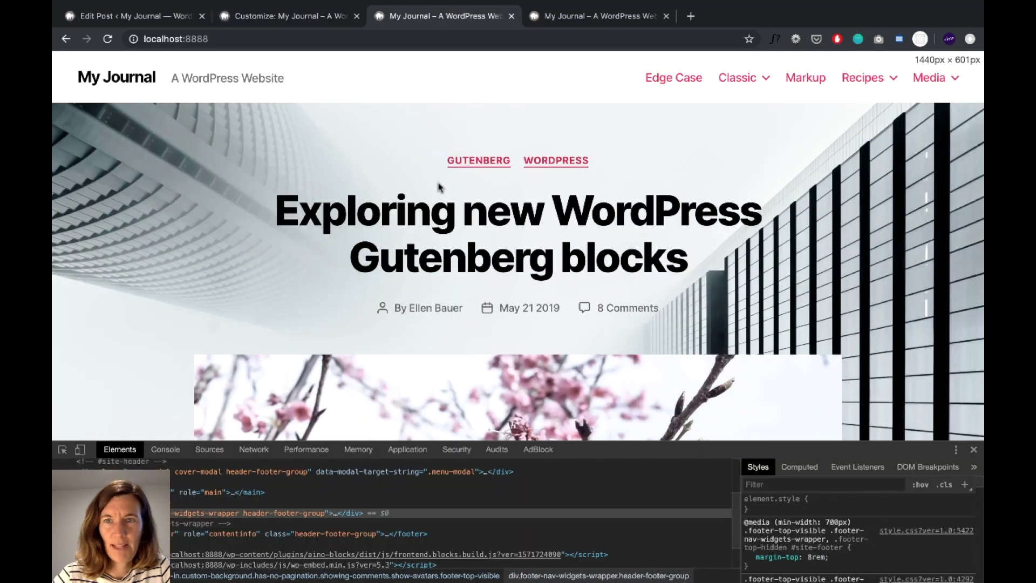
- Assign the Main menu to the Desktop Expanded Menu location in the Customizer and publish the change
left_click(286, 16)
left_click(88, 318)
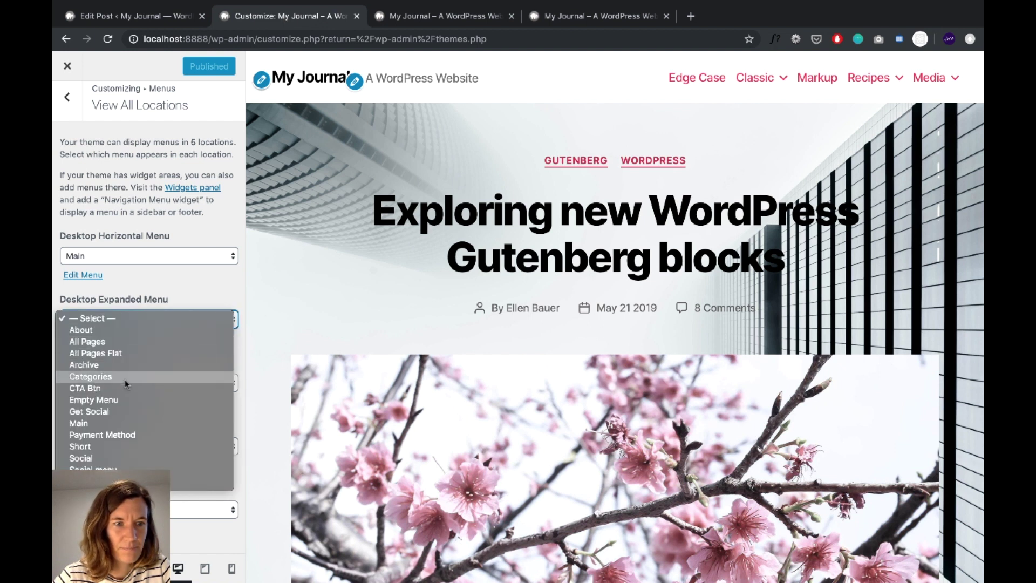
left_click(132, 426)
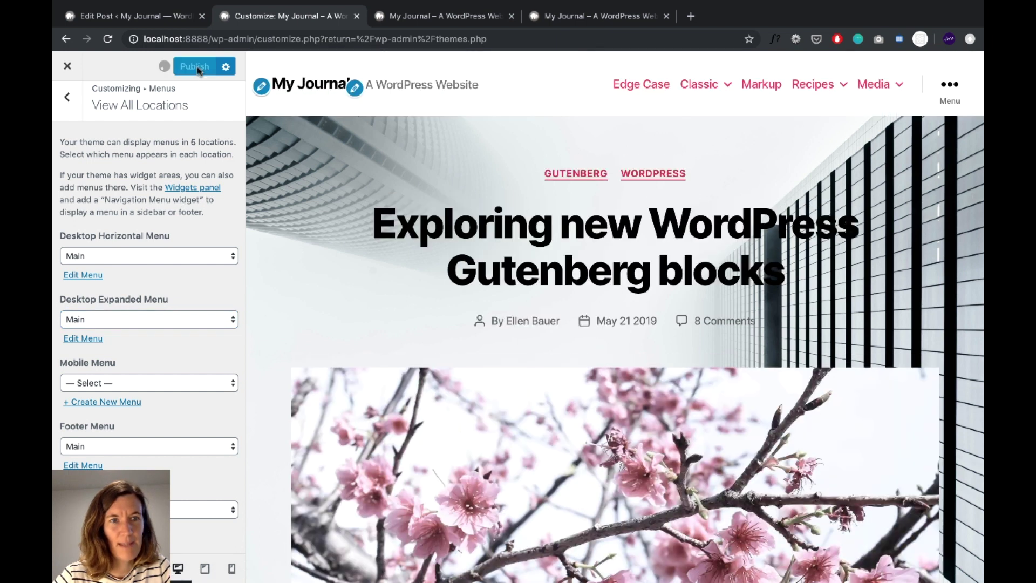
- Reload the live home page, then open the desktop expanded menu to inspect it and close it again
left_click(388, 22)
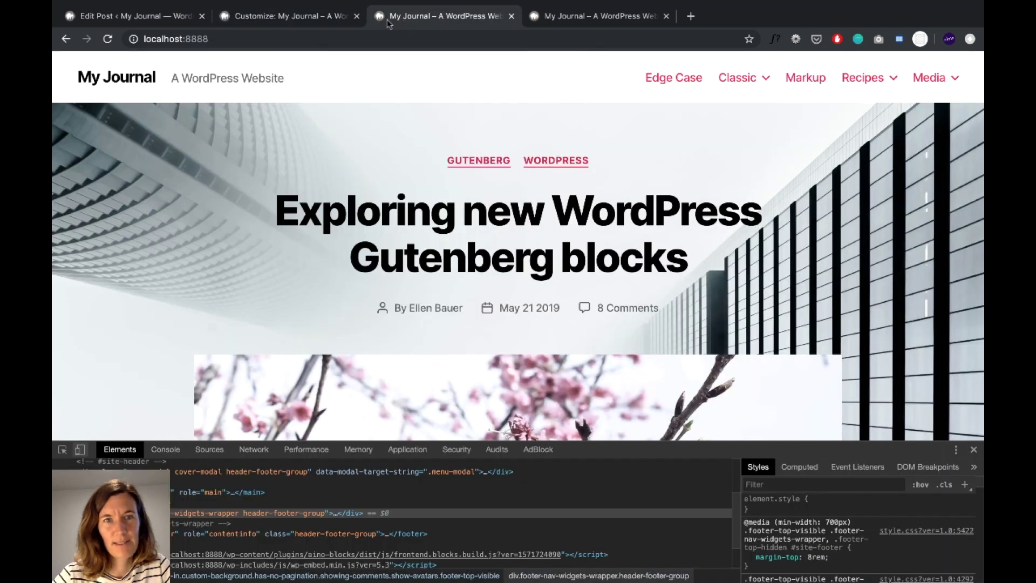
left_click(109, 40)
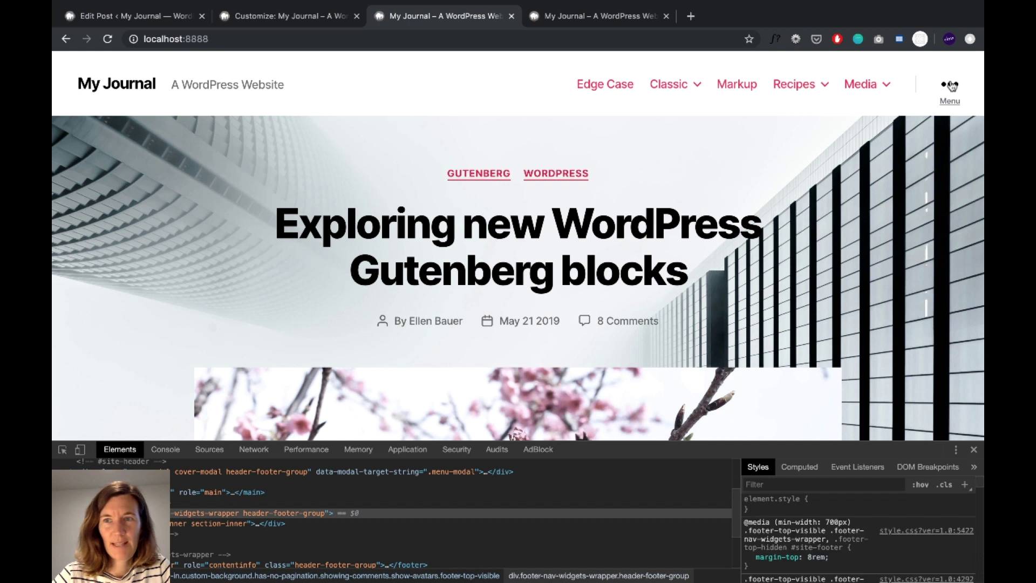
left_click(951, 85)
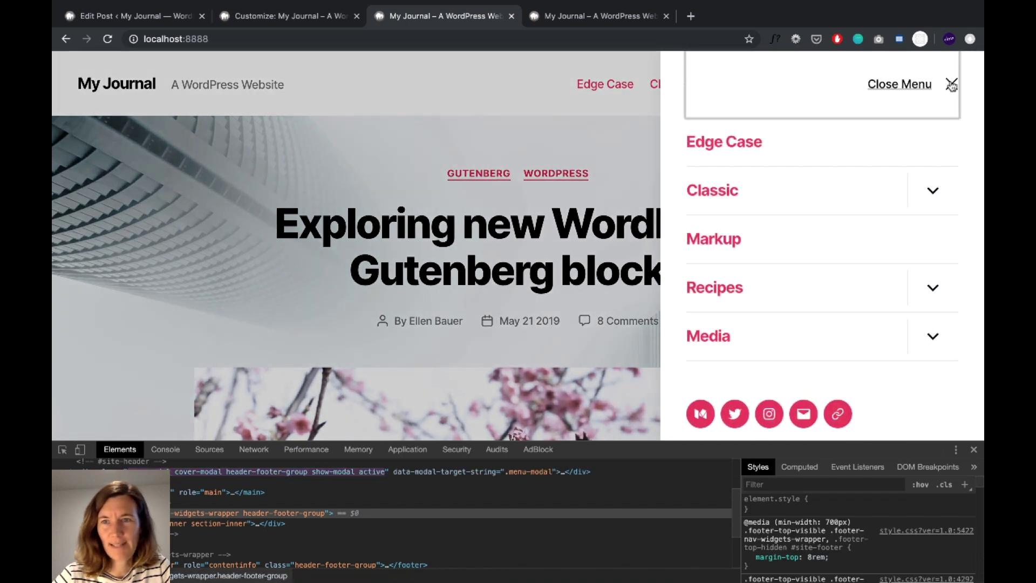
left_click(950, 84)
left_click(381, 193)
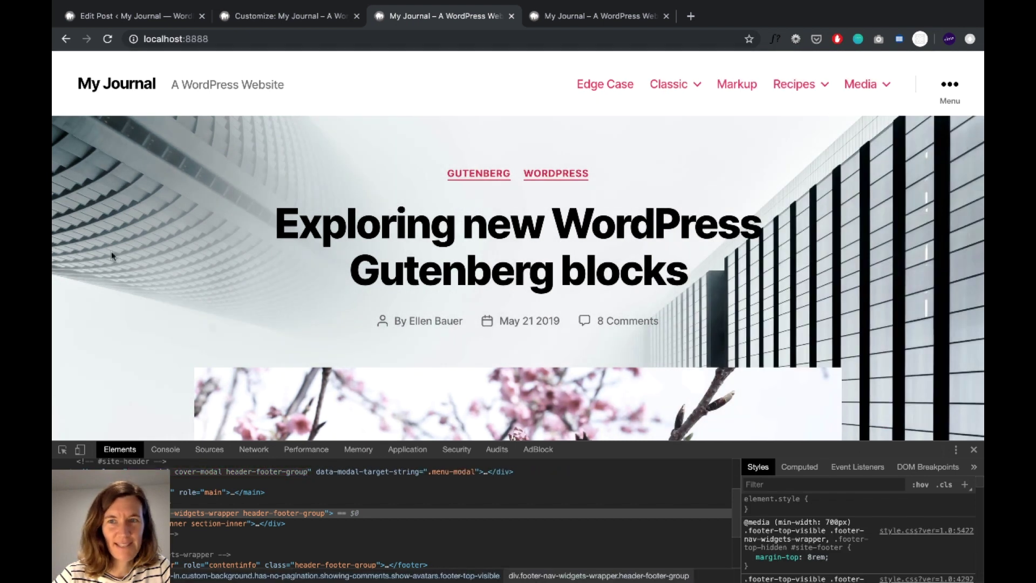
- Check the header in responsive mode at about 376 px and 1110 px wide, trying the menu toggle at the wider size
left_click(80, 451)
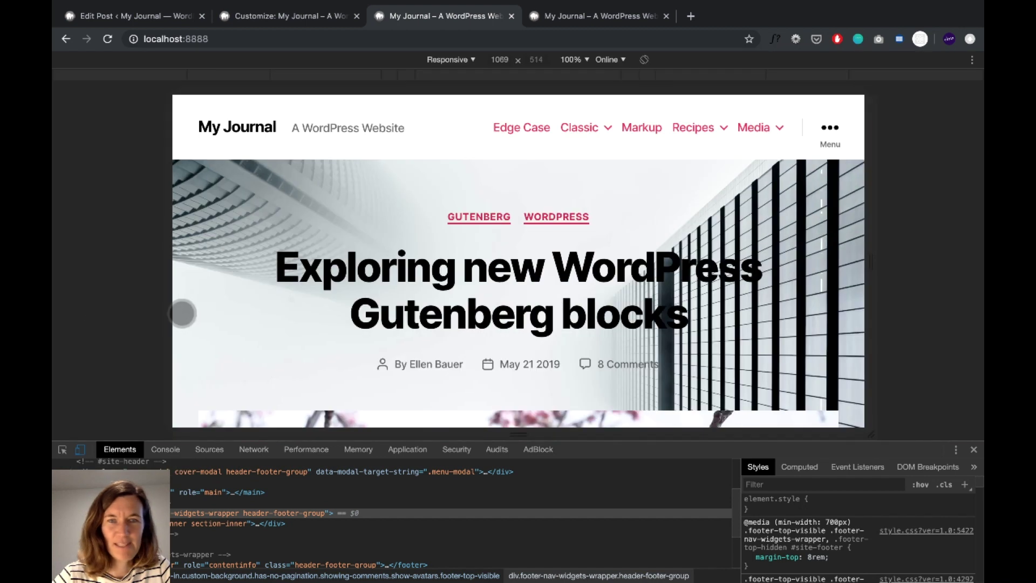
left_click_drag(173, 305, 394, 260)
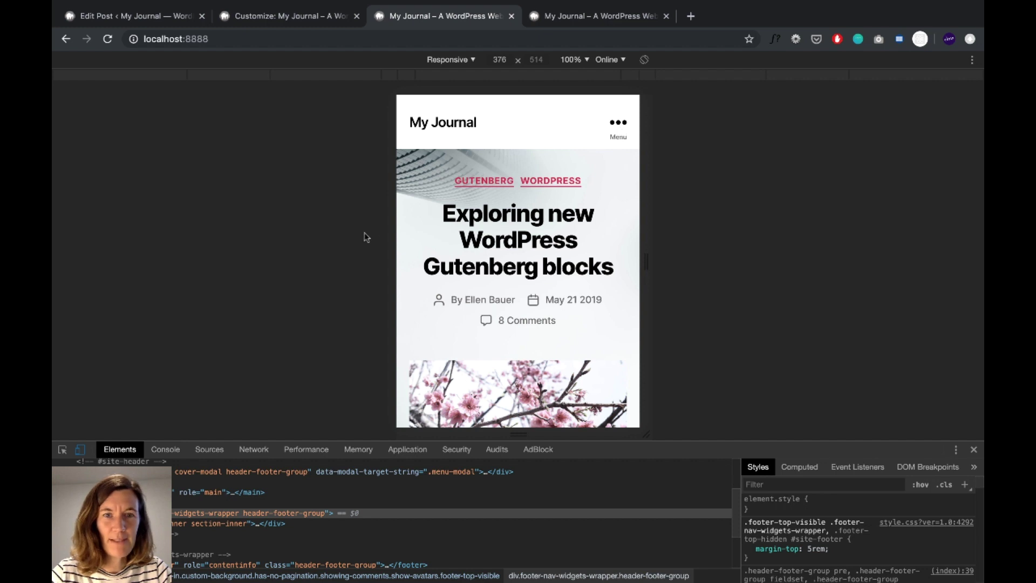
left_click_drag(388, 239, 147, 234)
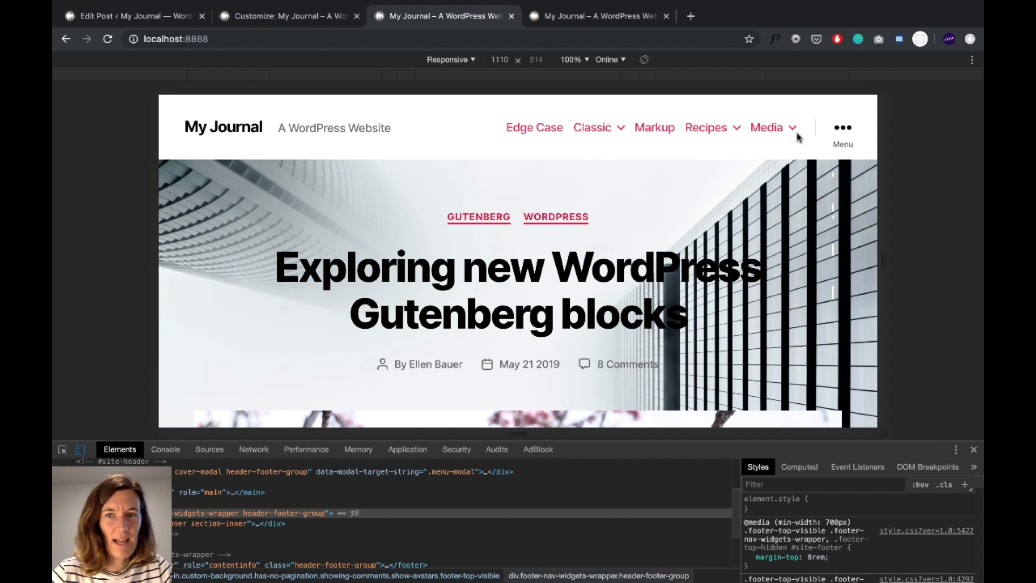
left_click(840, 135)
left_click(842, 131)
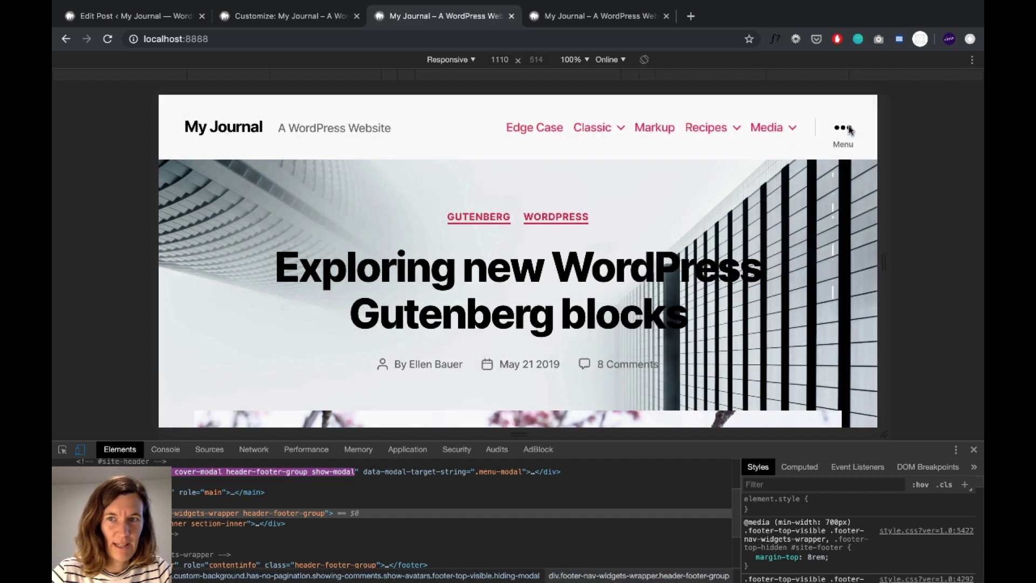
- Assign the Short menu to the Desktop Expanded Menu location, publish it, and check the expanded menu on the live home page
key("ctrl+shift+Tab")
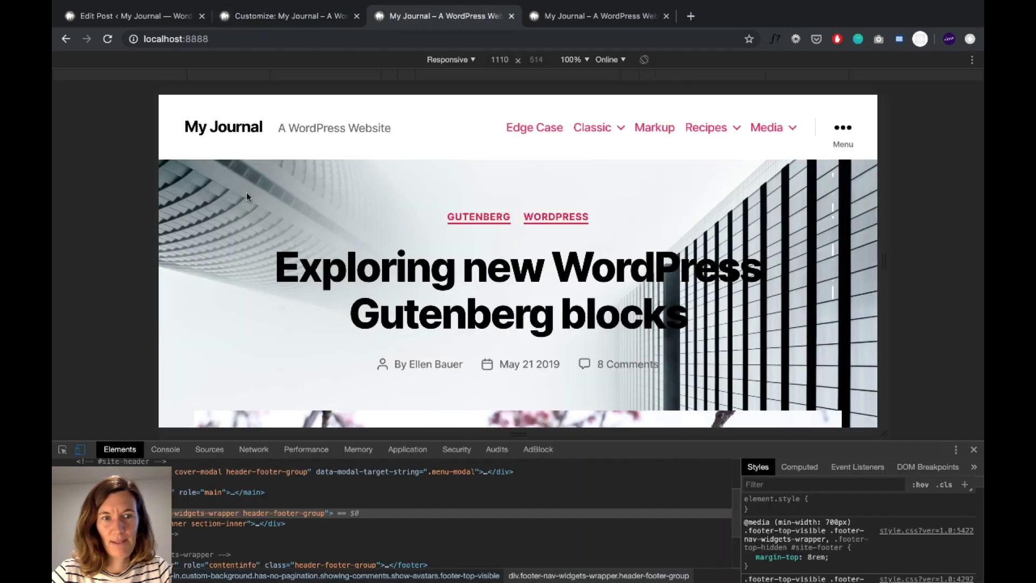
left_click(436, 15)
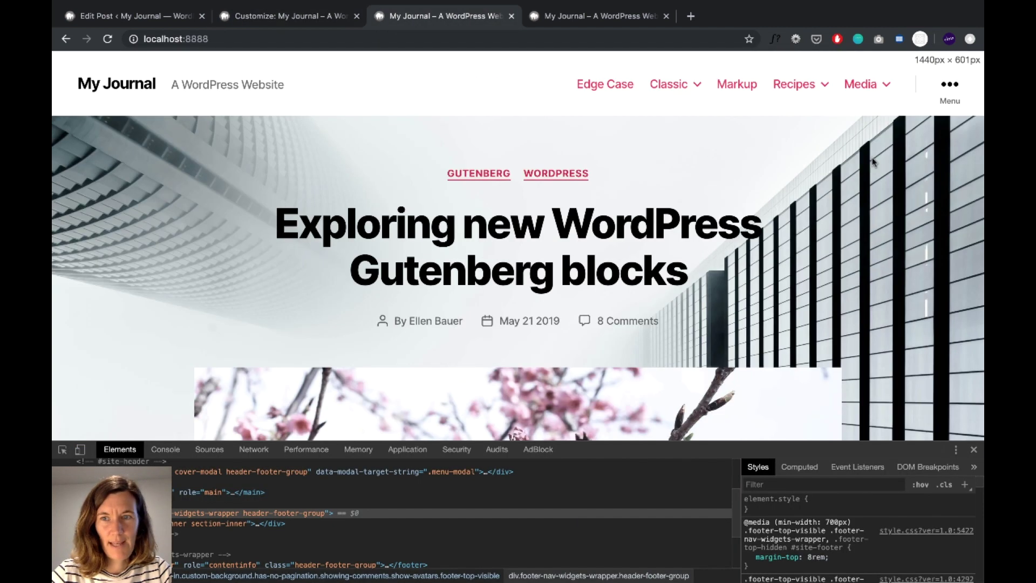
left_click(951, 89)
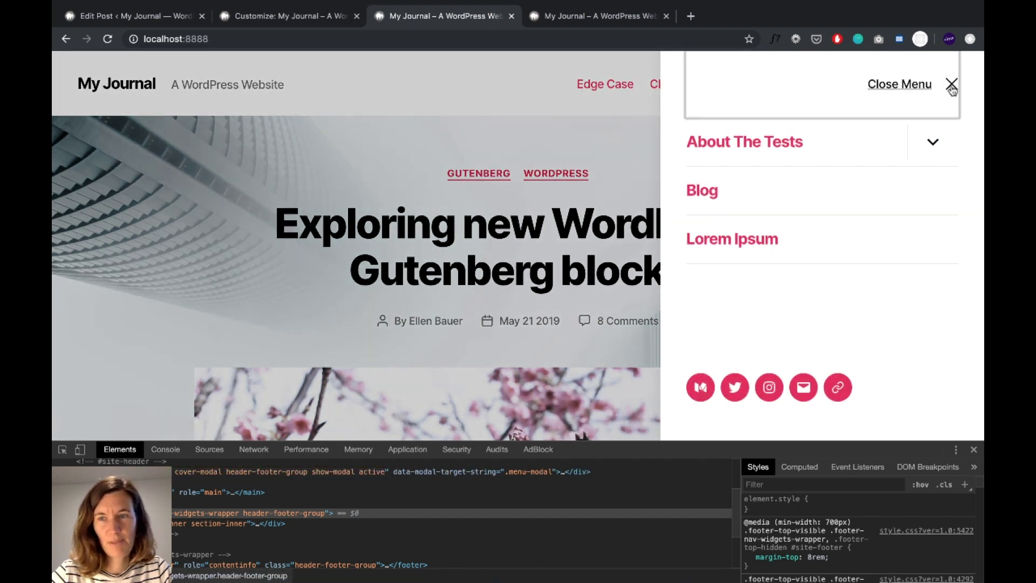
left_click(952, 86)
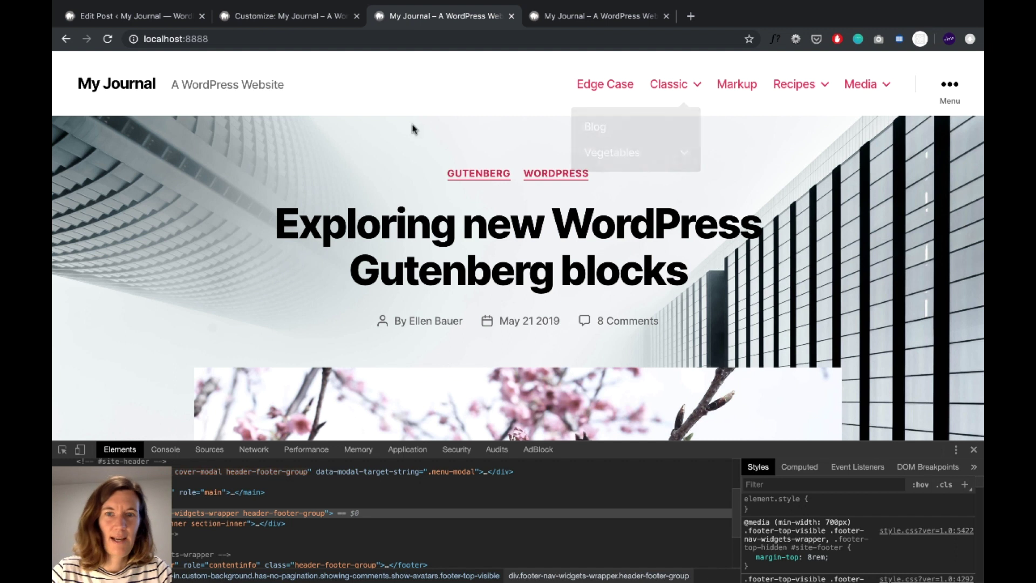
- Review the desktop and mobile menu location assignments in the Customizer against the live home page's header
left_click(286, 16)
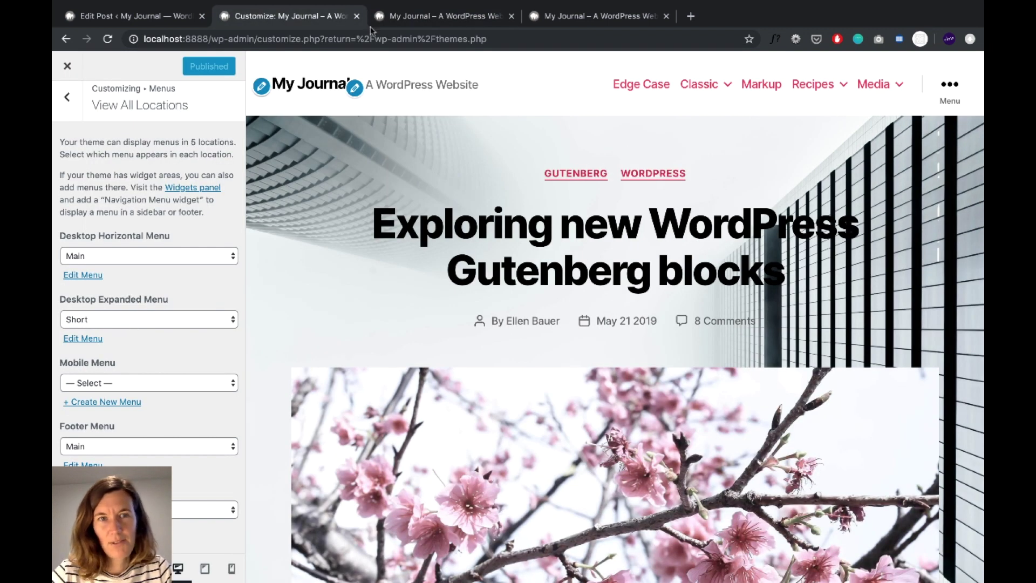
left_click(460, 17)
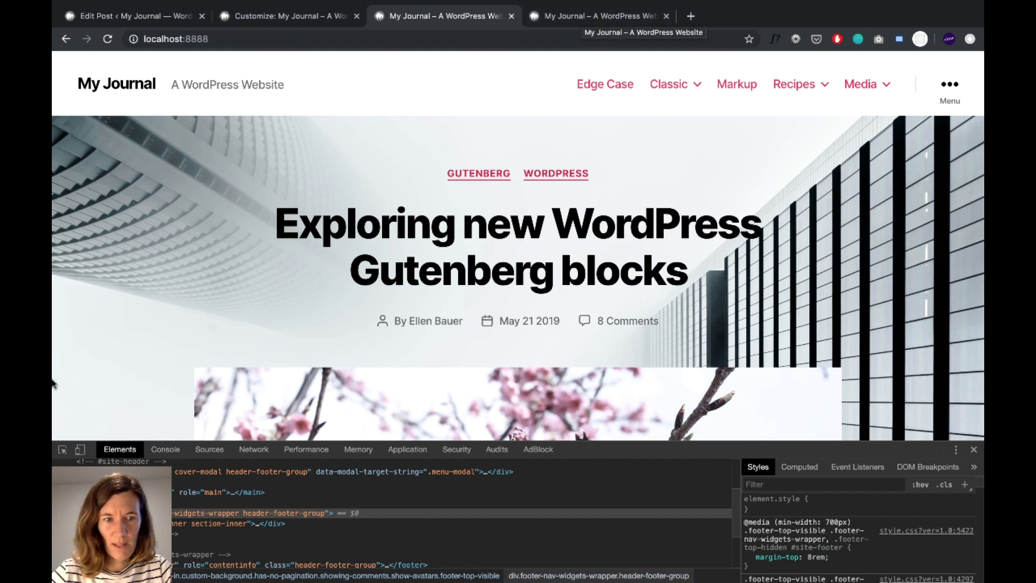
key("ctrl+shift+Tab")
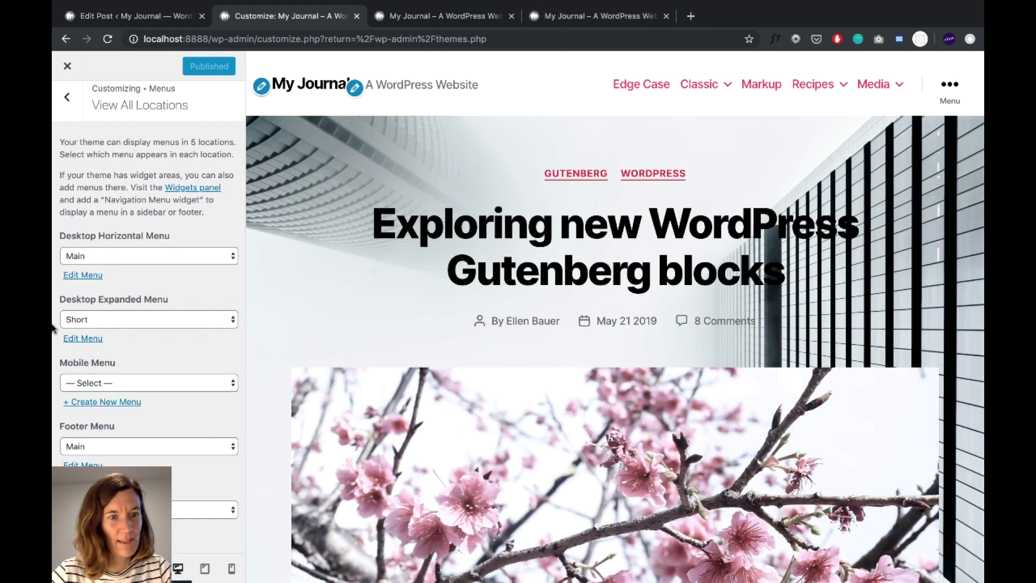
left_click(224, 233)
left_click(223, 215)
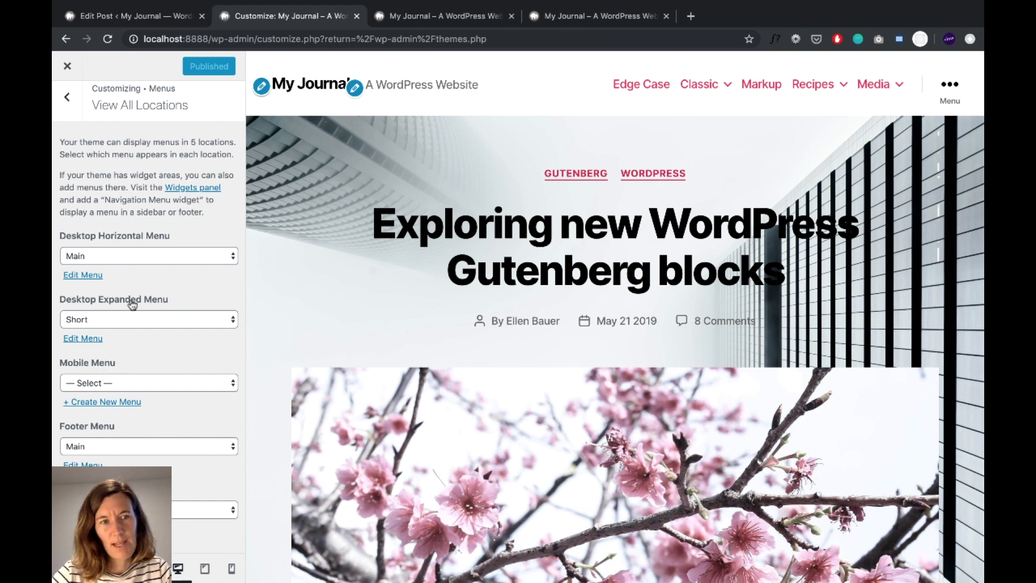
left_click(438, 13)
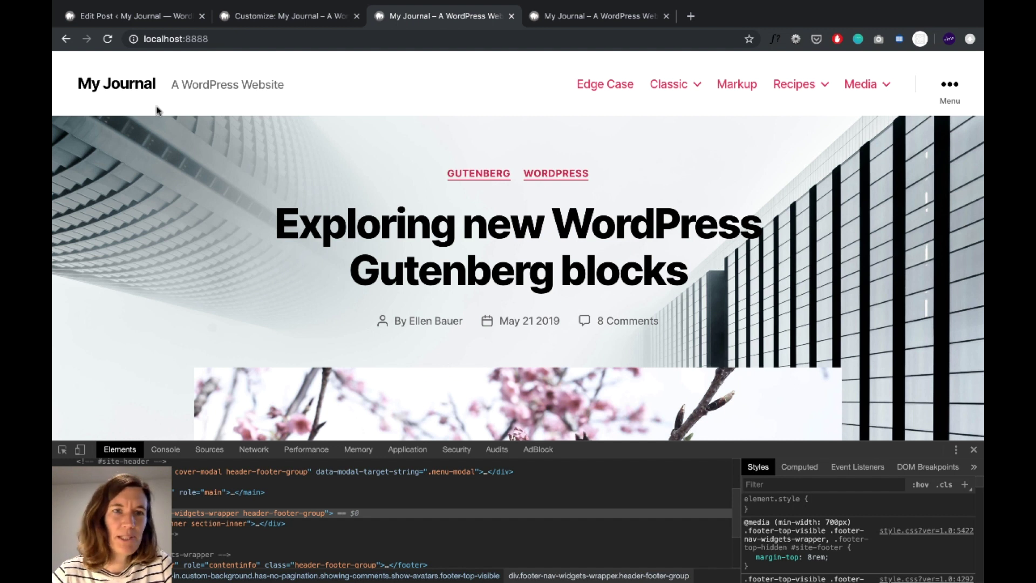
- Open the Customizer's Widgets section, compare it with the live home page's footer columns, and close the developer tools
left_click(318, 14)
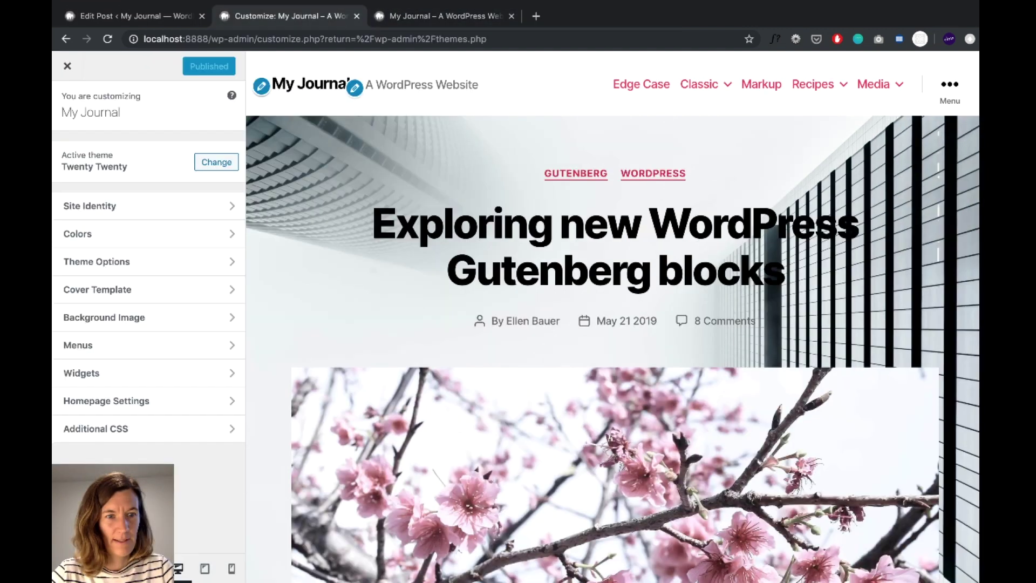
left_click(141, 371)
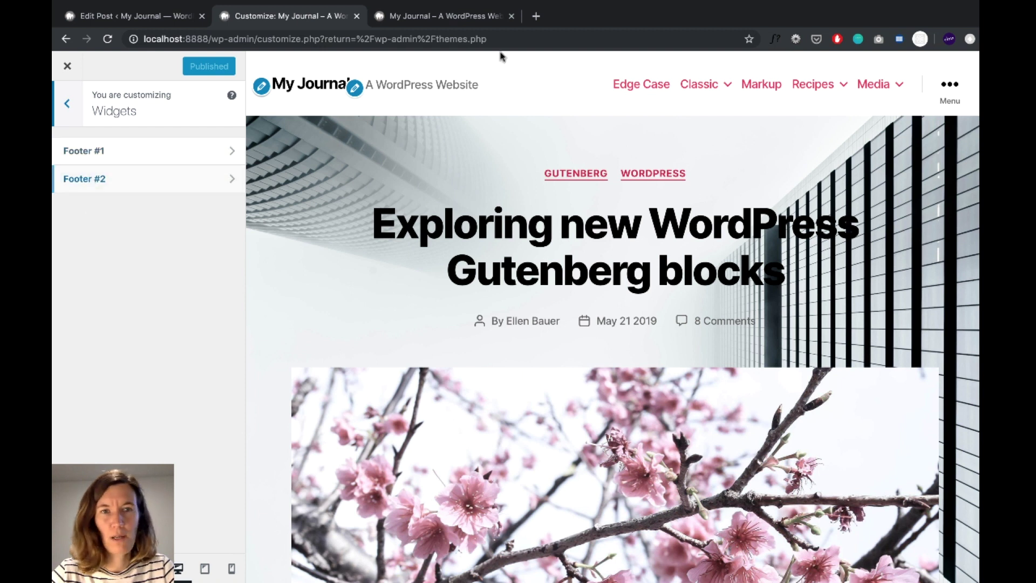
left_click(480, 17)
scroll(139, 198, "down", 15)
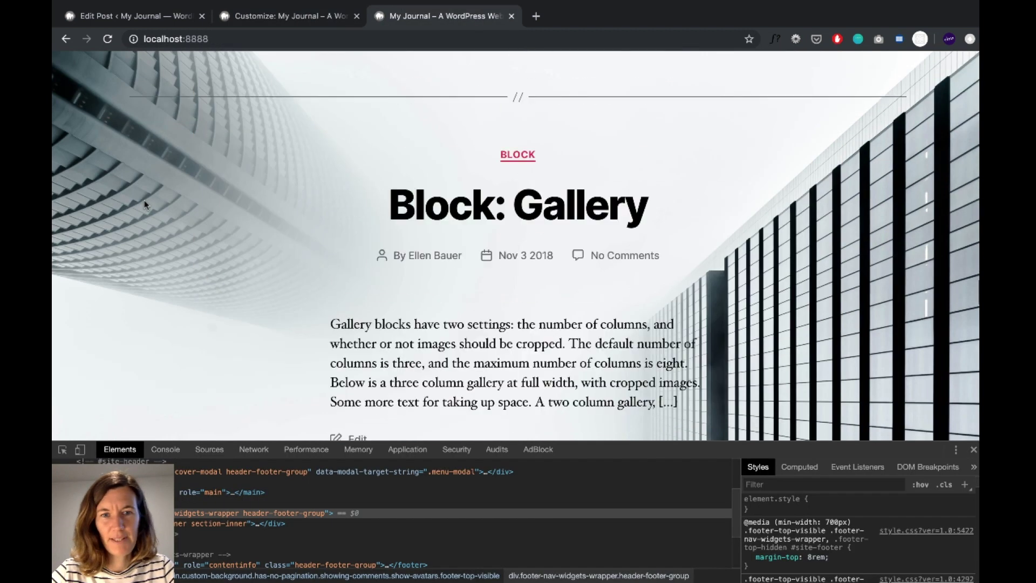
scroll(146, 204, "down", 15)
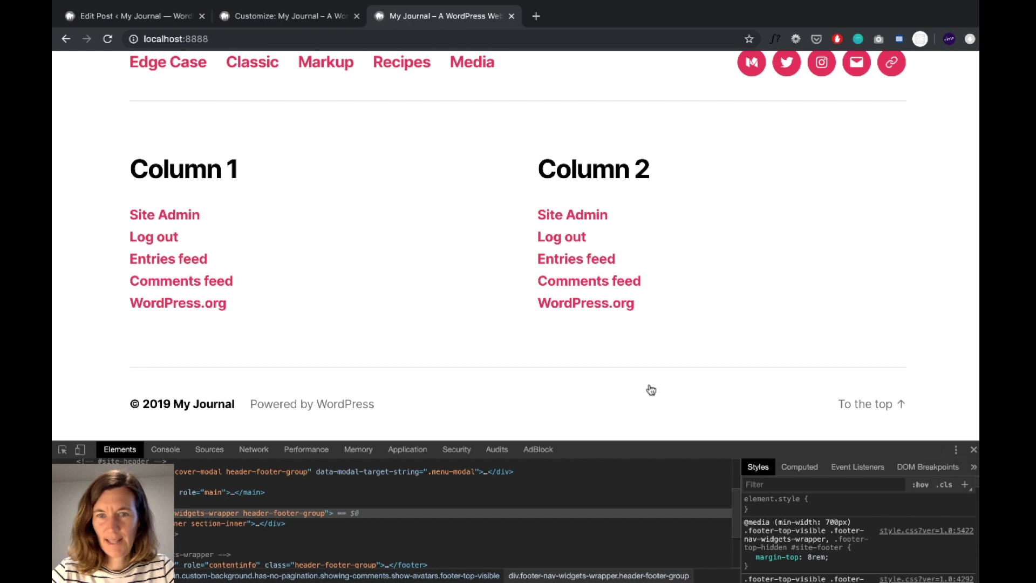
left_click(973, 449)
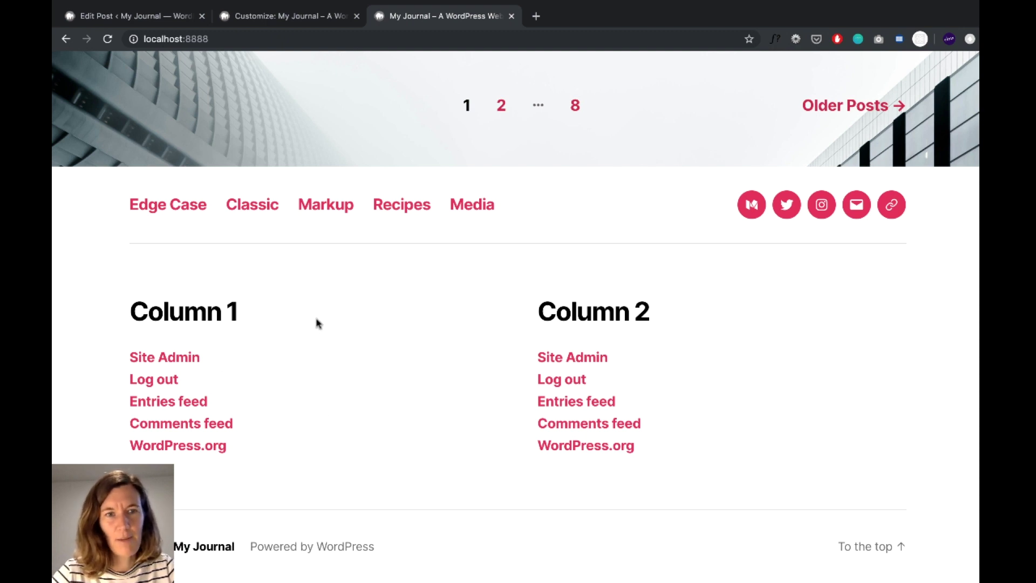
- Review the Footer #1 widget area in the Customizer and return to the live home page's footer
left_click(308, 17)
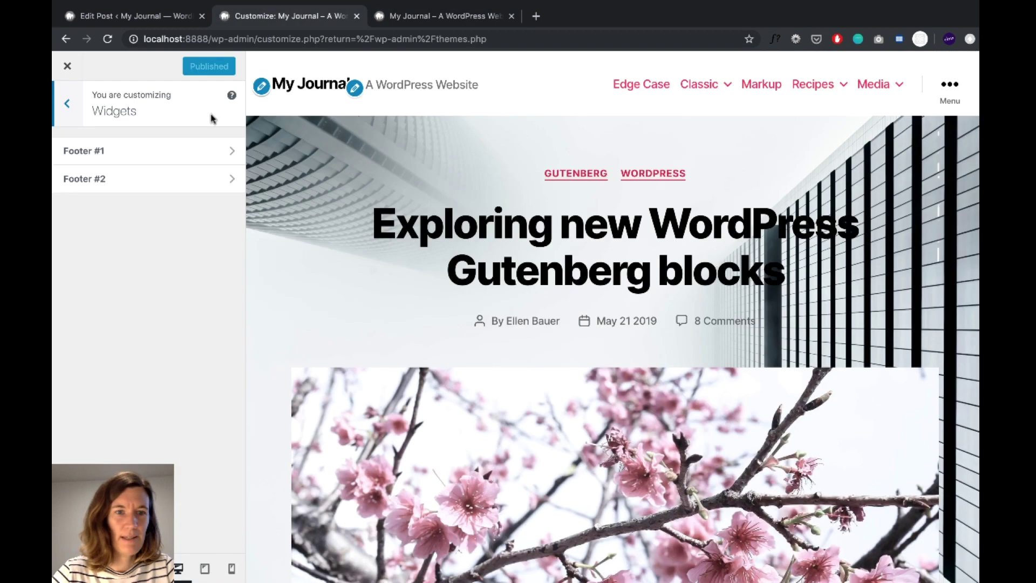
left_click(121, 163)
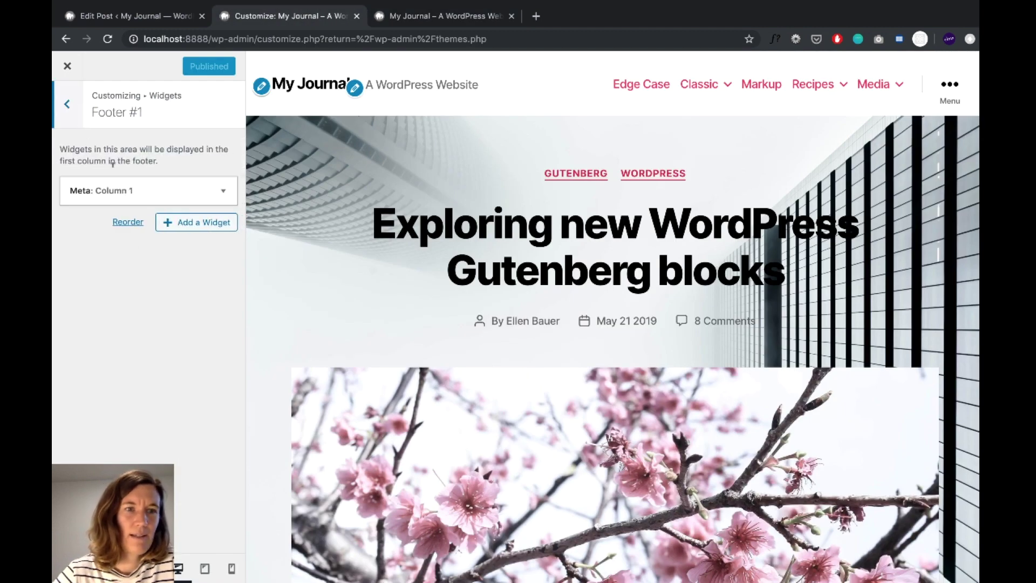
left_click(67, 104)
left_click(426, 17)
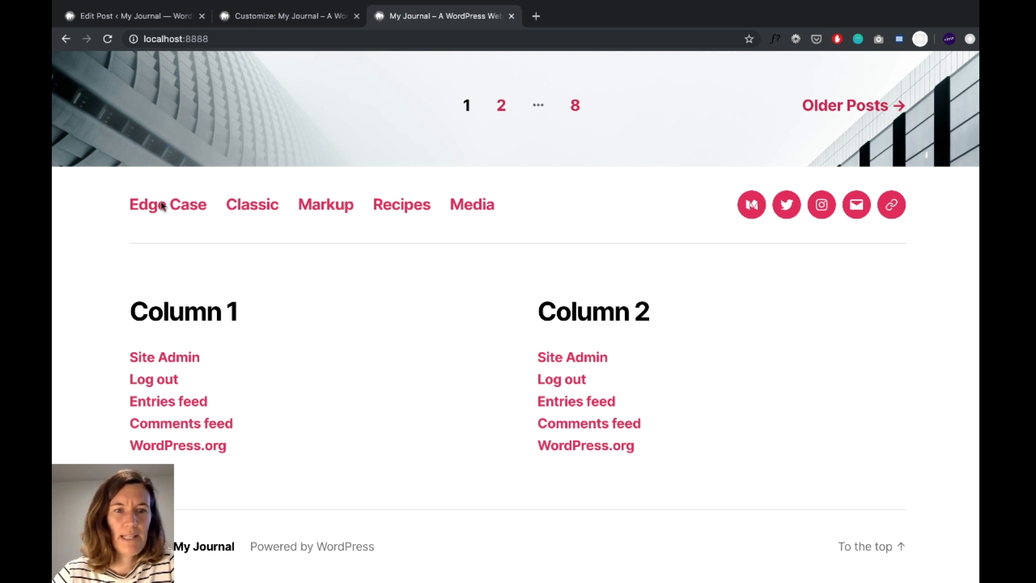
- Review the Customizer's Homepage Settings and return to the live home page
left_click(282, 18)
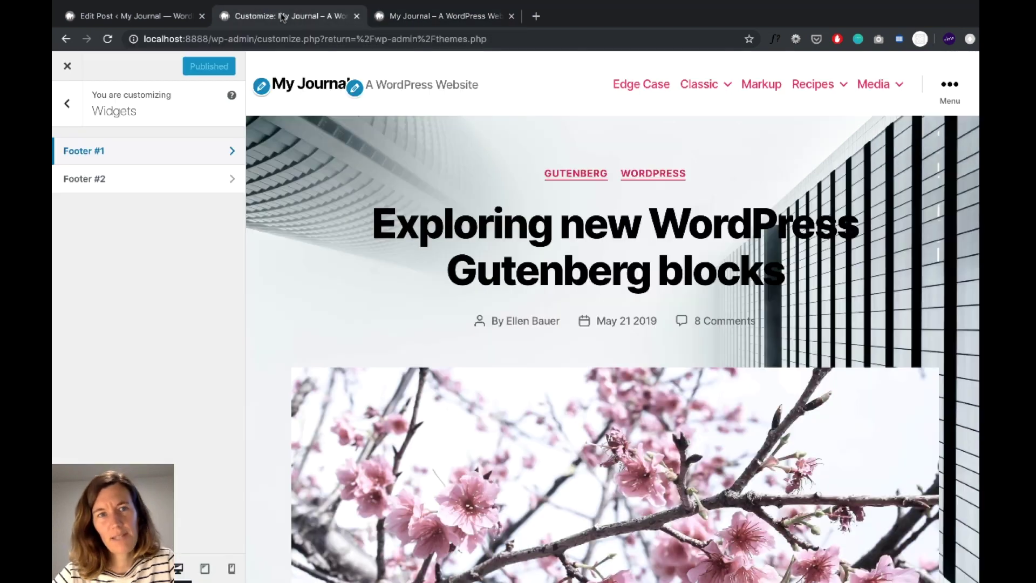
left_click(70, 118)
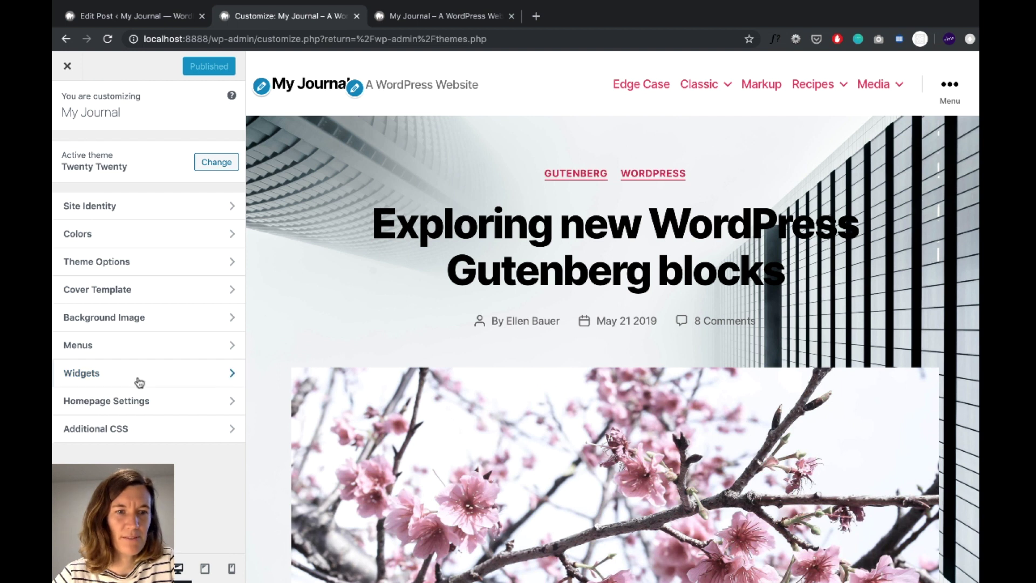
left_click(139, 408)
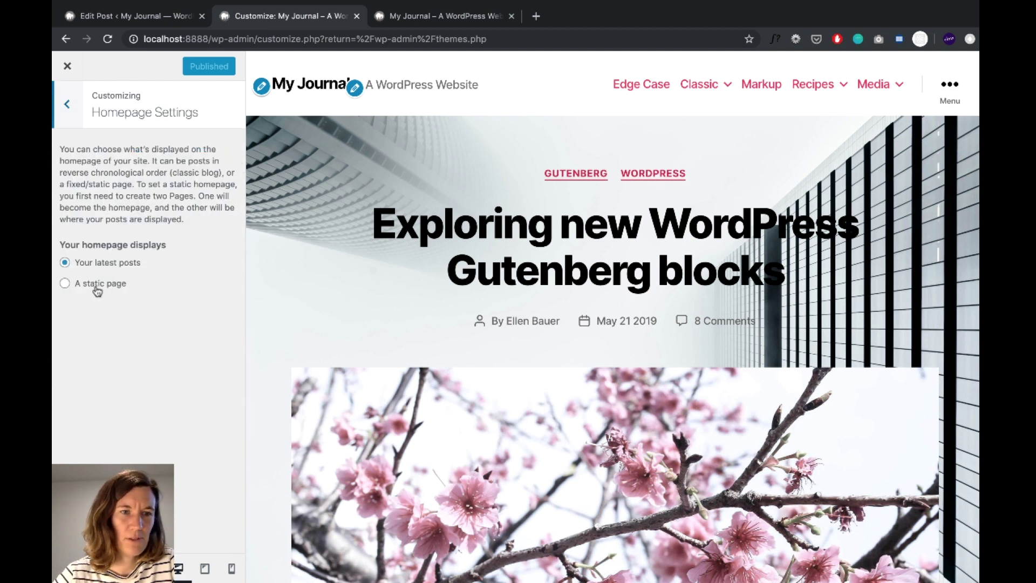
left_click(65, 108)
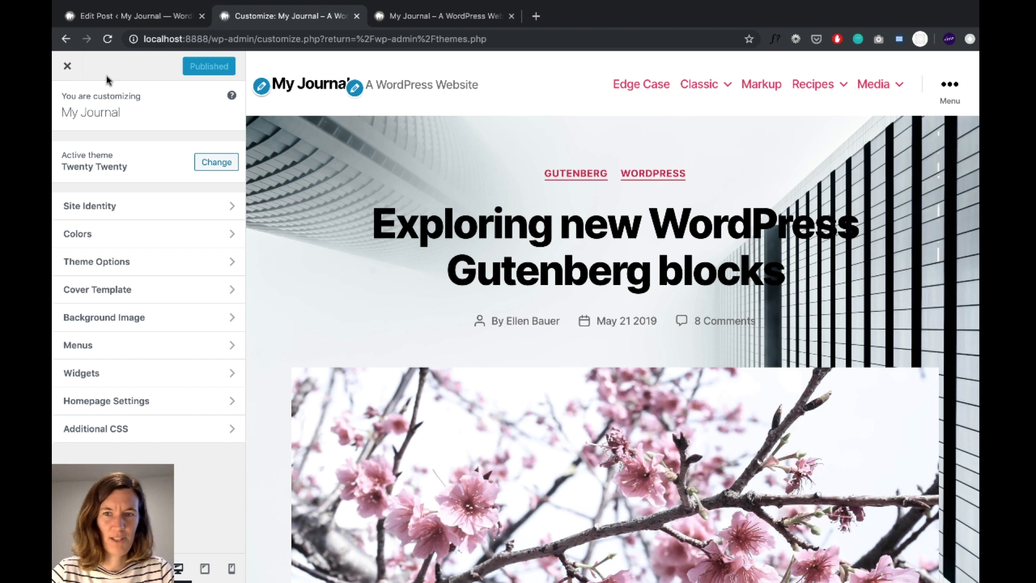
left_click(373, 16)
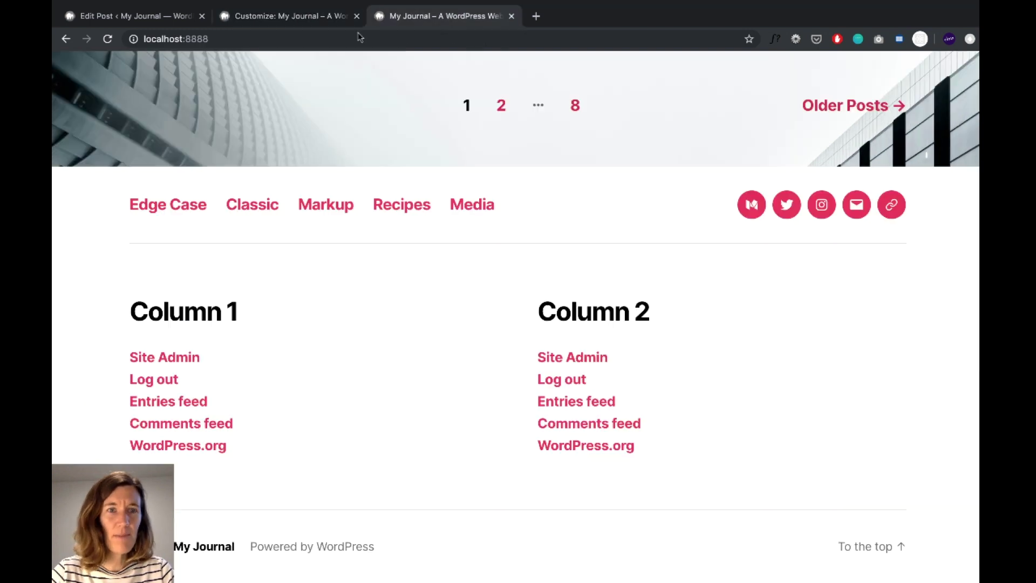
scroll(116, 247, "up", 20)
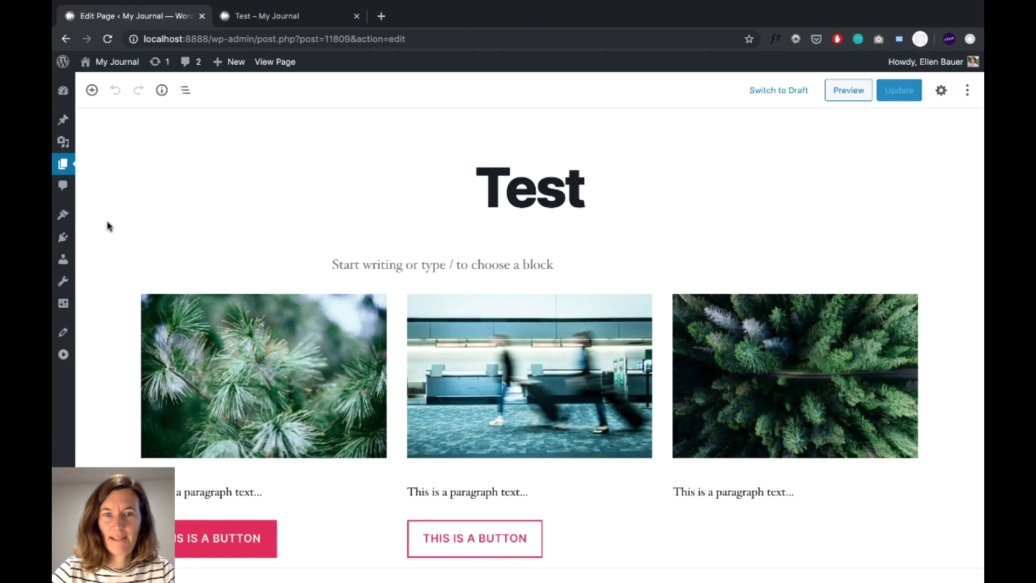
- Remove the empty paragraph above the columns on the Test page and update the page
left_click(351, 262)
key("BackSpace")
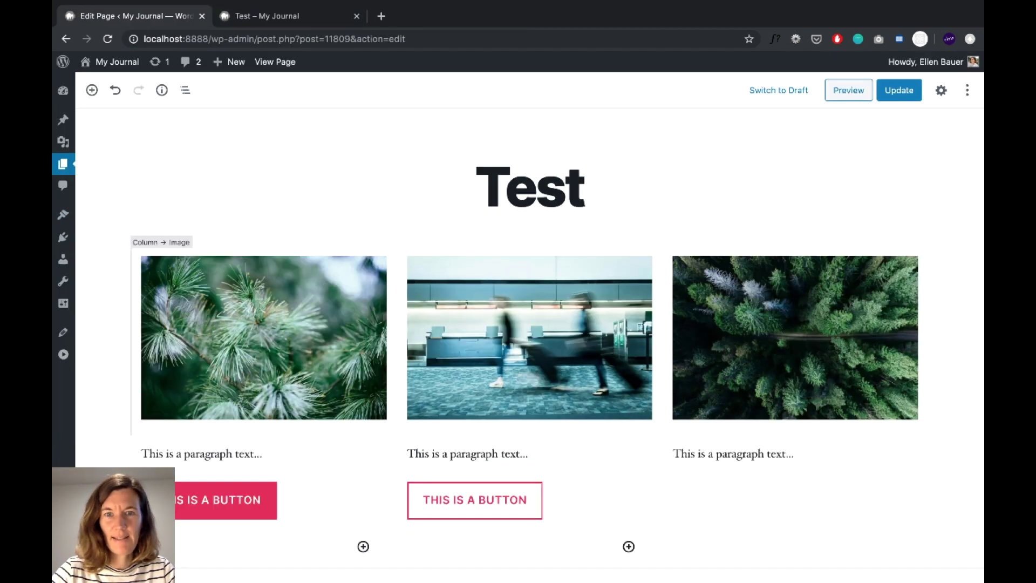
left_click(899, 90)
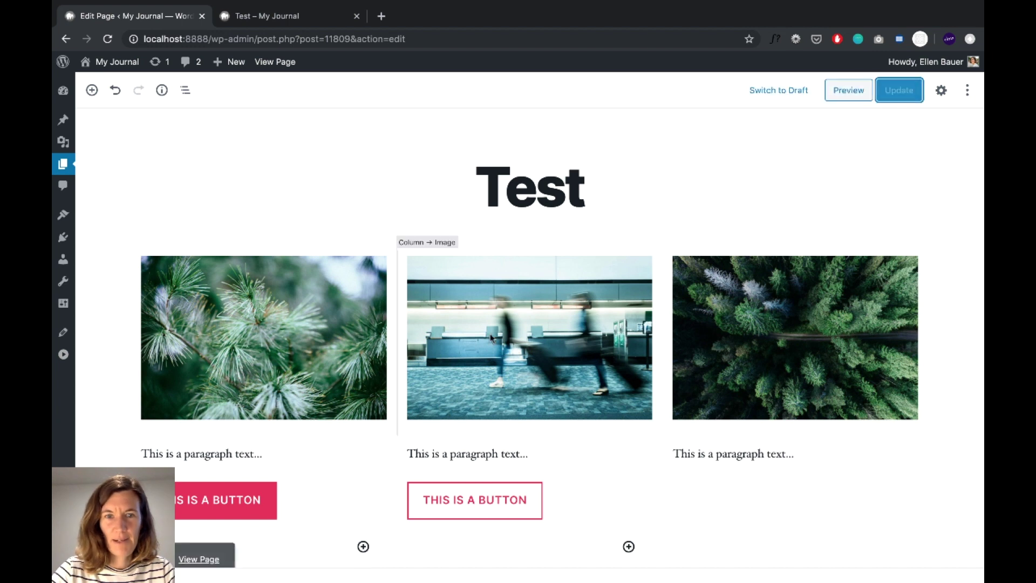
- Examine the Test page's Columns block along with the image and paragraph blocks inside it
left_click(189, 95)
left_click(169, 135)
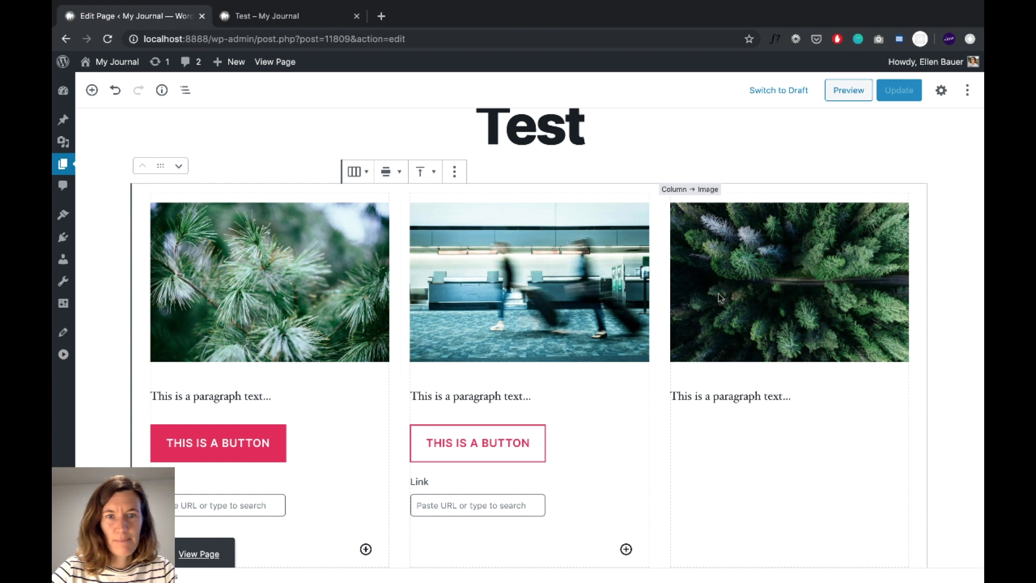
scroll(340, 290, "down", 1)
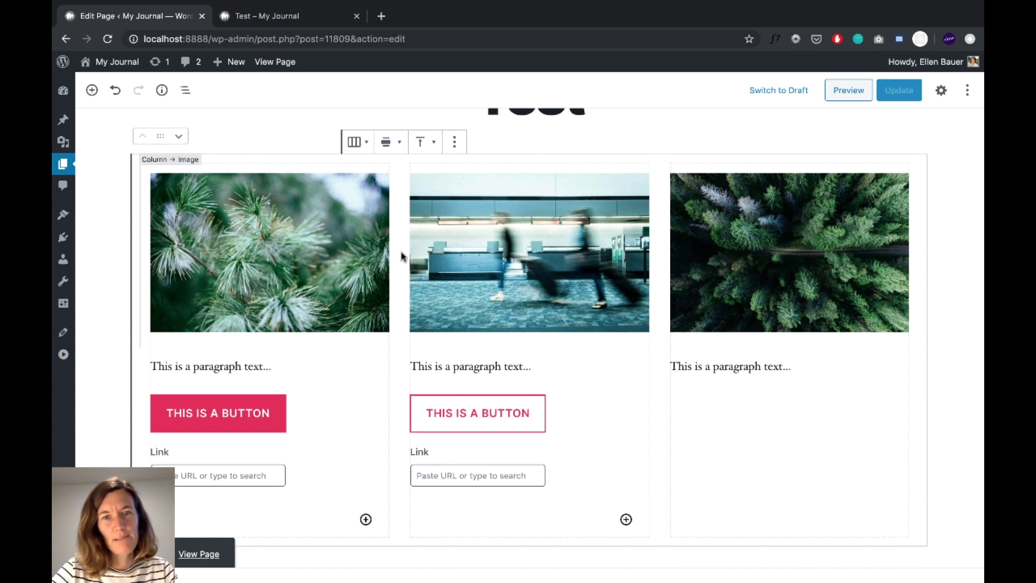
left_click(510, 255)
left_click(747, 265)
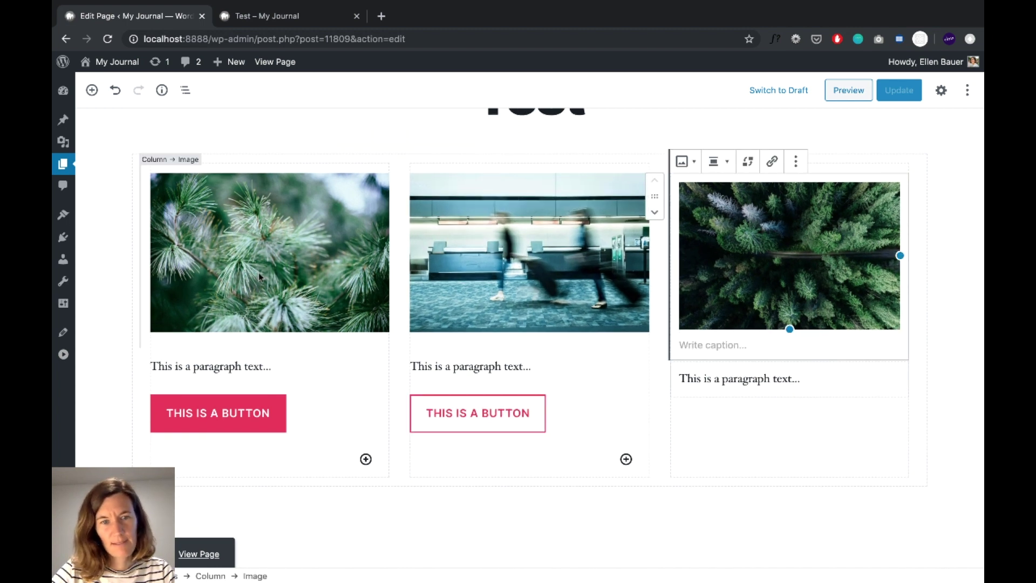
left_click(263, 363)
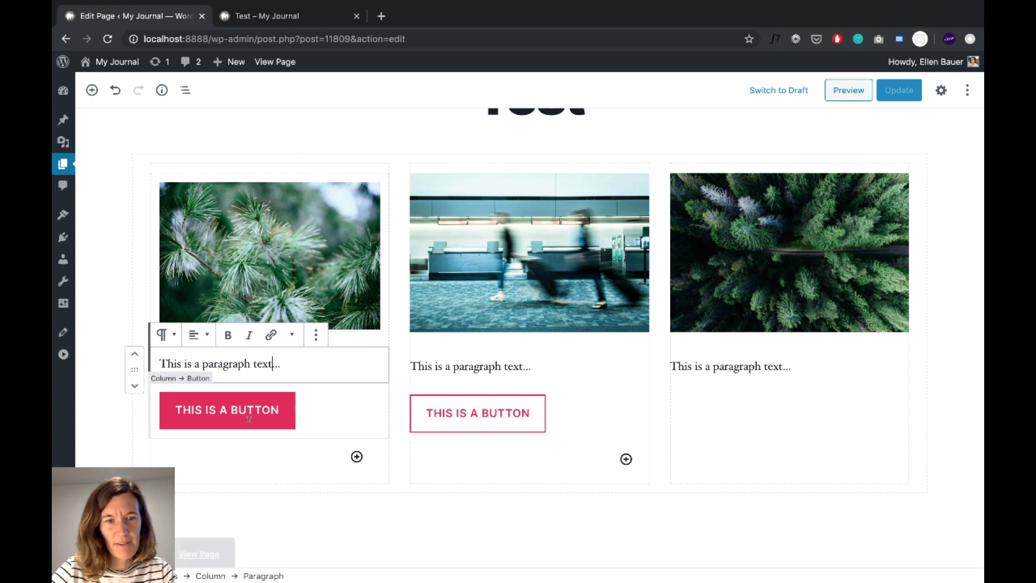
- Give the middle column's outline button the blue-to-purple gradient preset and a border radius of 50
left_click(423, 414)
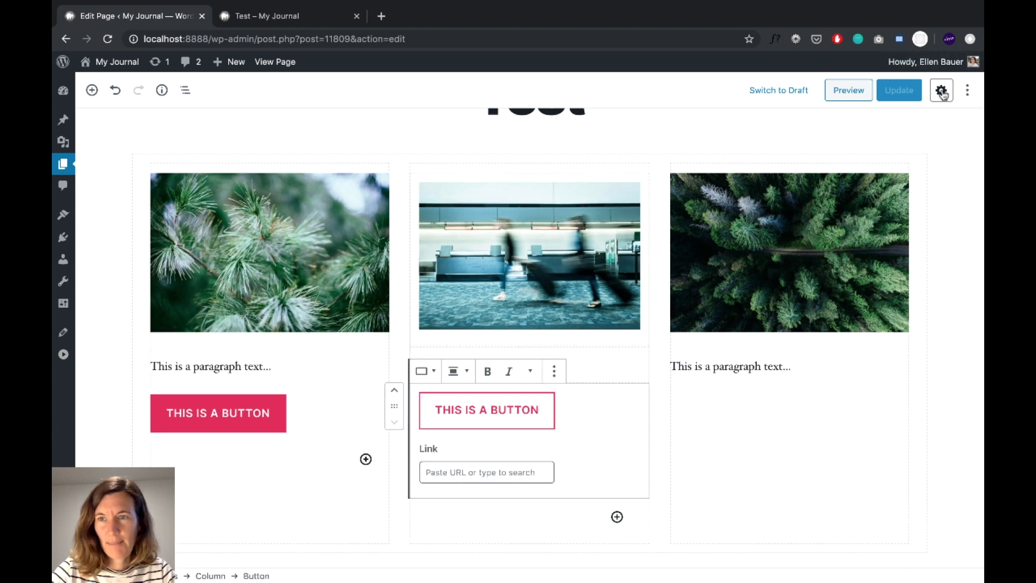
left_click(942, 92)
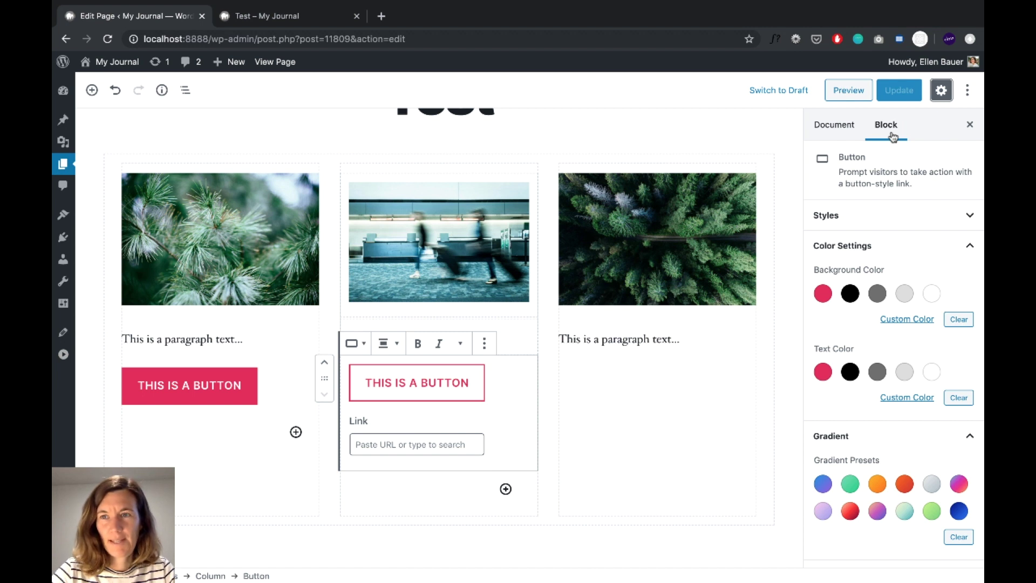
left_click(852, 216)
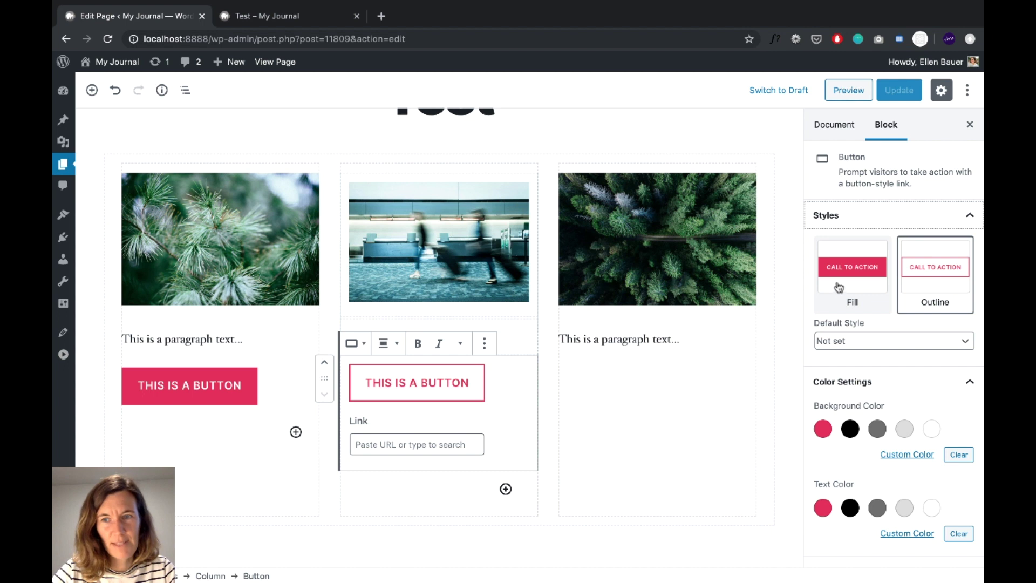
scroll(858, 359, "down", 5)
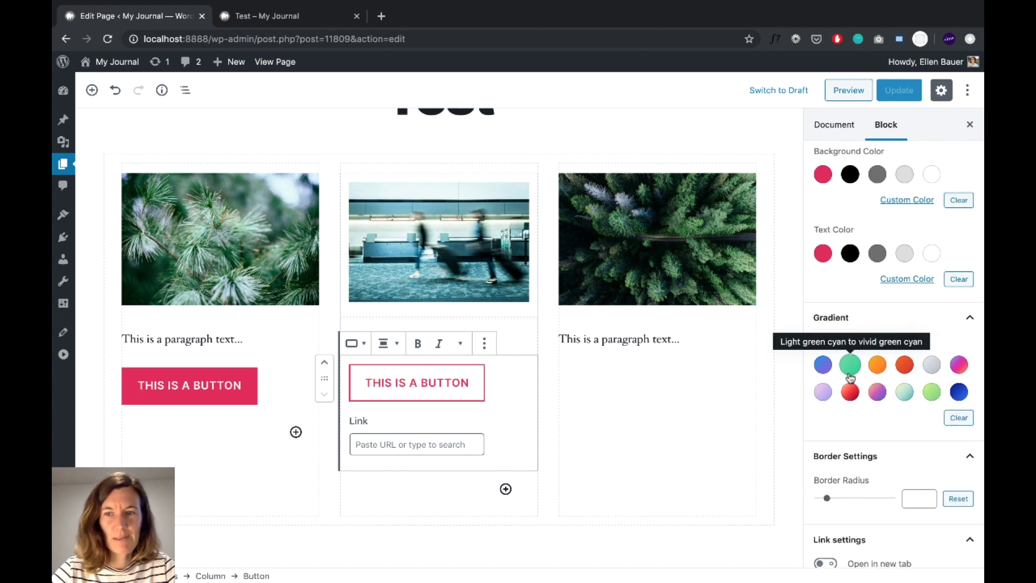
left_click(823, 365)
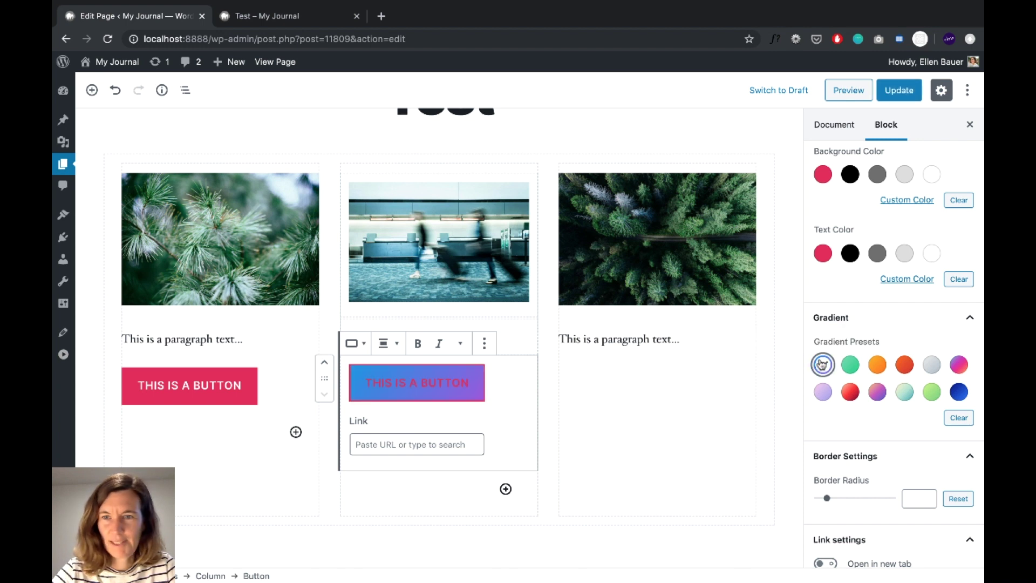
scroll(860, 455, "down", 3)
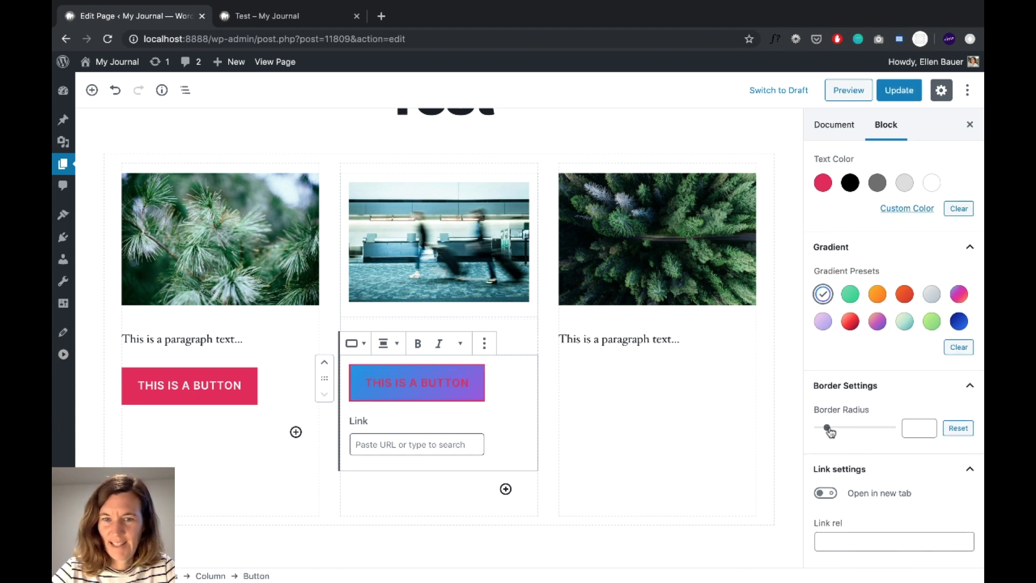
left_click_drag(827, 427, 917, 434)
scroll(877, 438, "down", 1)
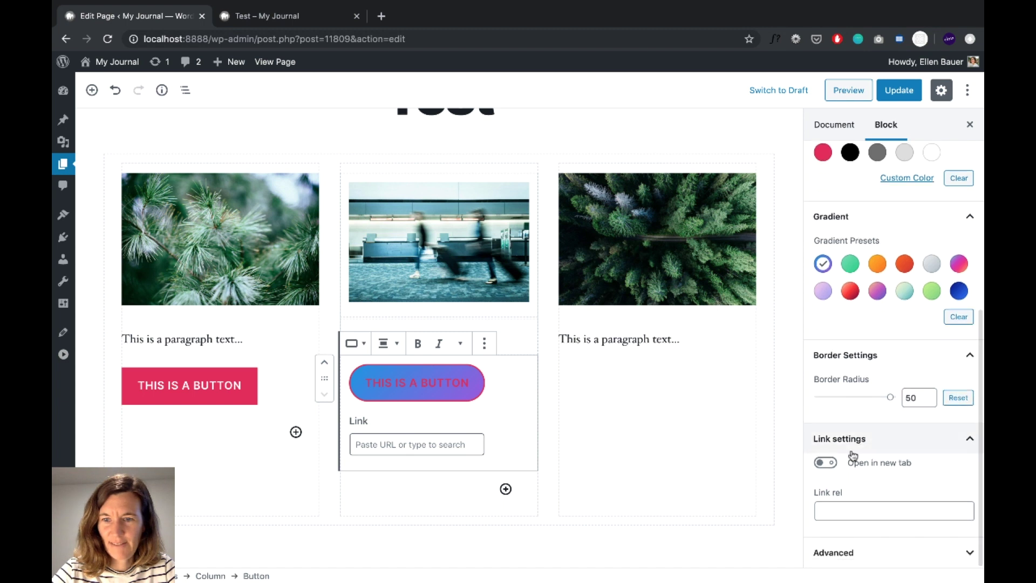
- Clear the gradient from the middle column's outline button
left_click(209, 383)
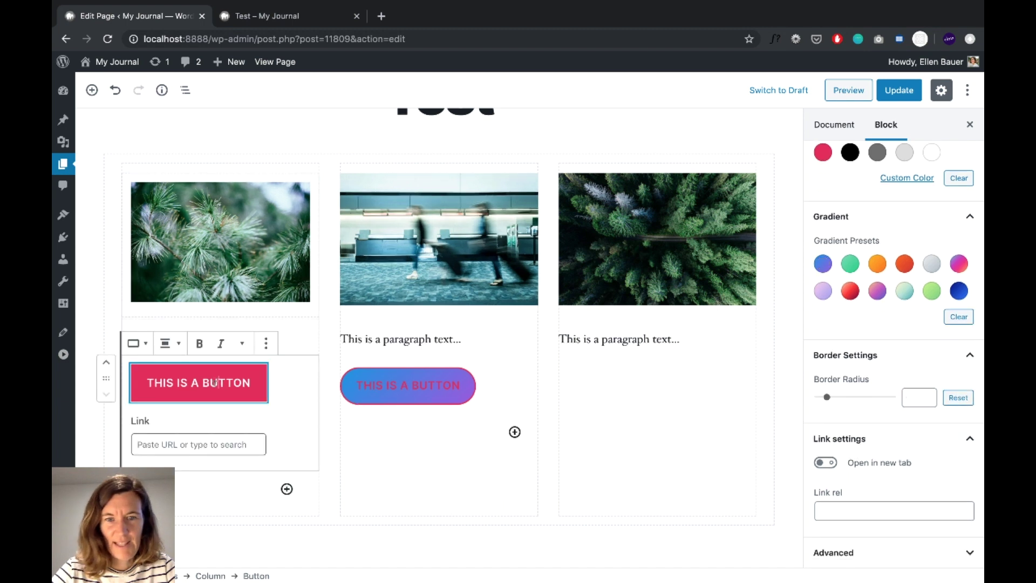
left_click(439, 384)
left_click(959, 317)
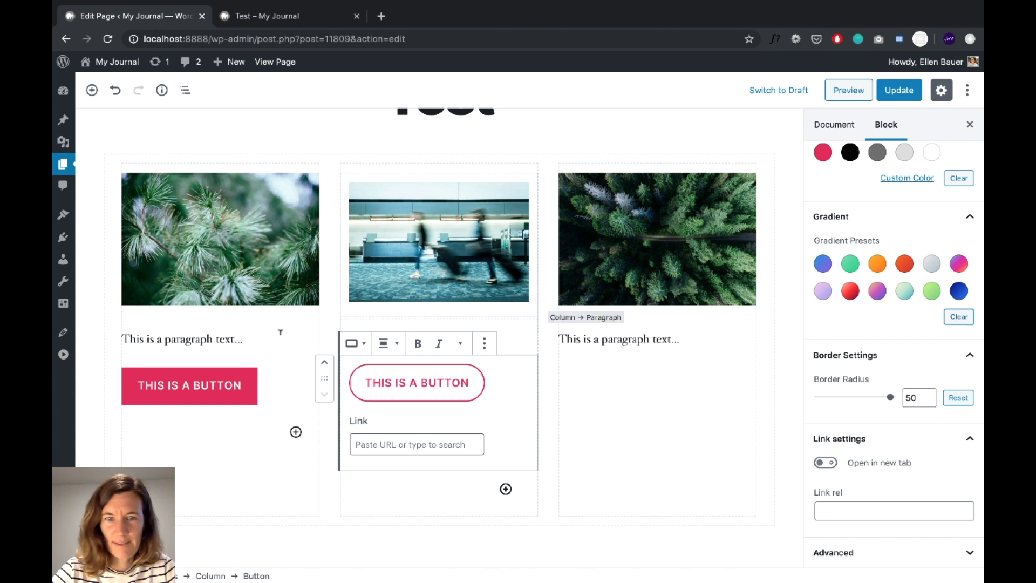
- Try several gradient presets on the first column's filled button and choose the pale yellow-to-teal one
left_click(209, 384)
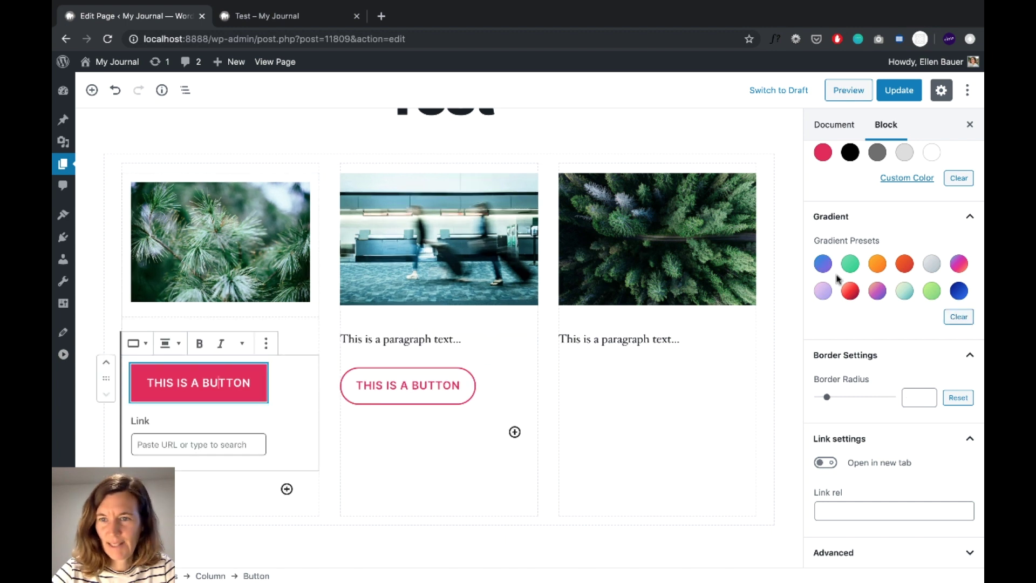
left_click(849, 292)
left_click(878, 263)
left_click(905, 263)
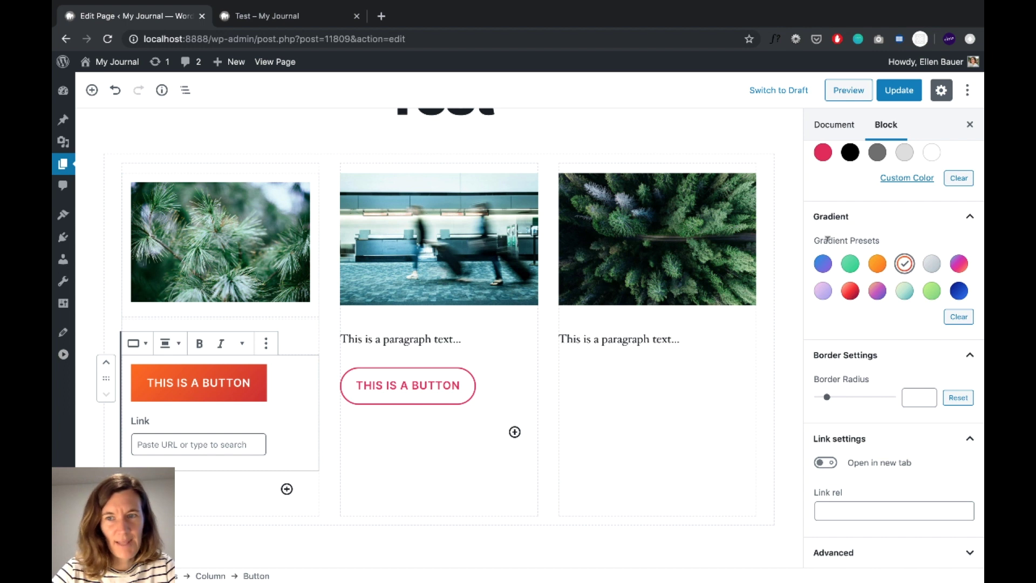
left_click(959, 263)
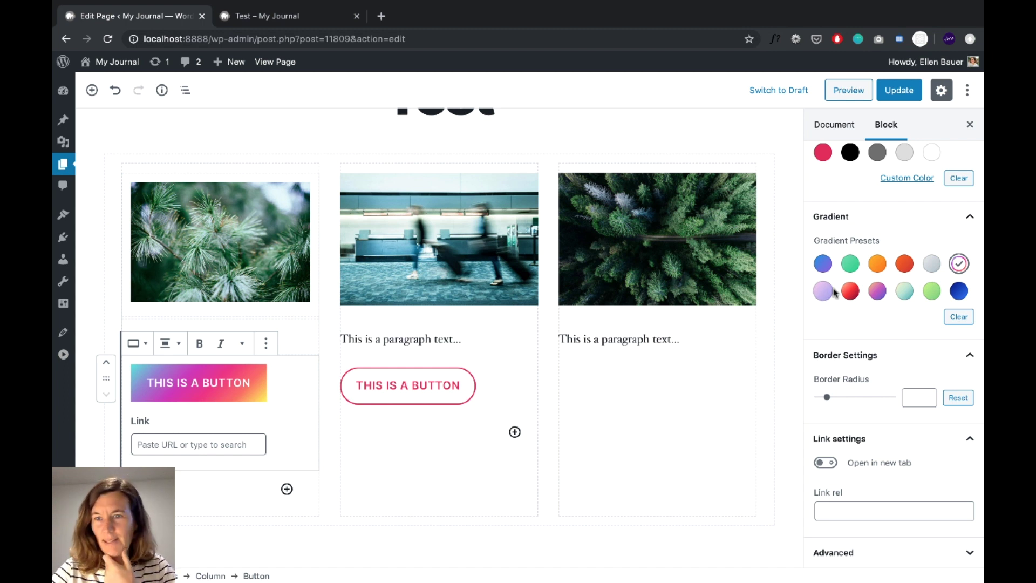
left_click(872, 294)
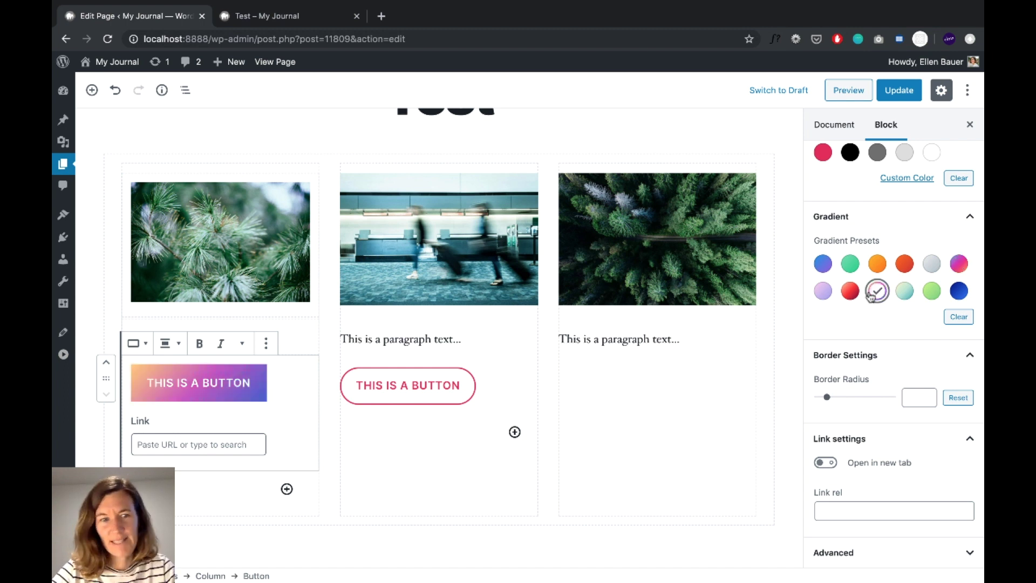
left_click(822, 293)
left_click(849, 292)
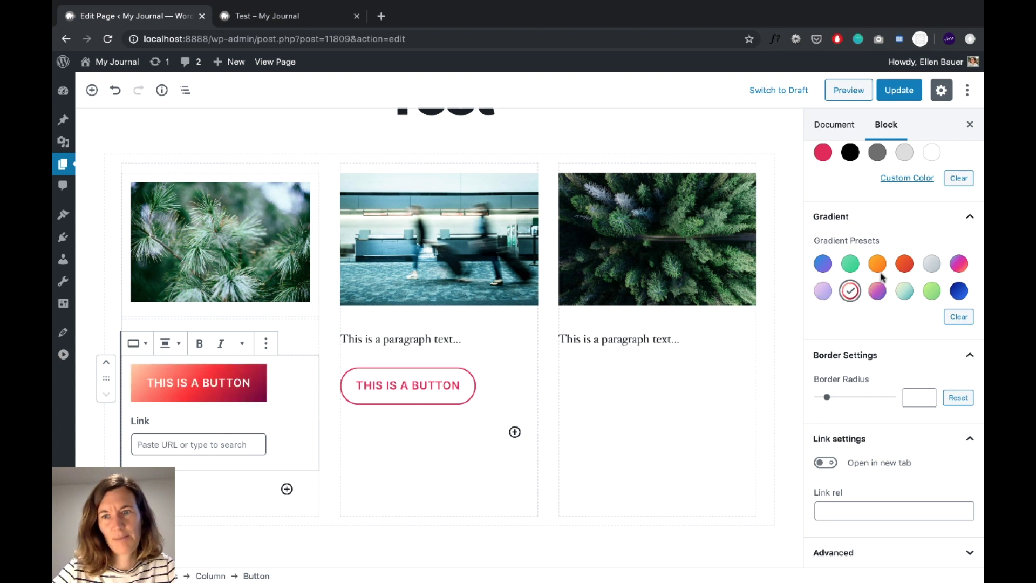
left_click(878, 264)
left_click(905, 266)
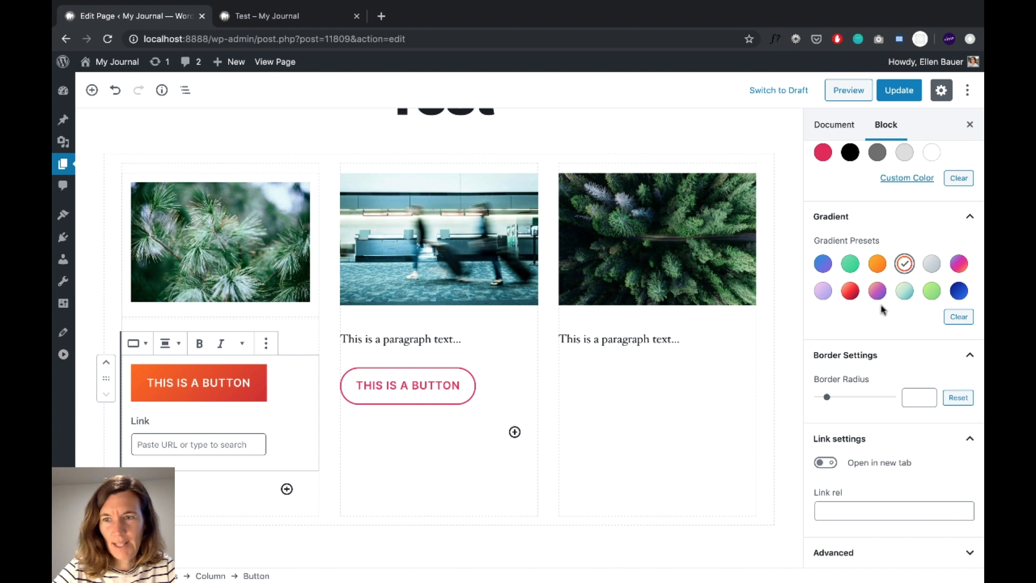
left_click(905, 292)
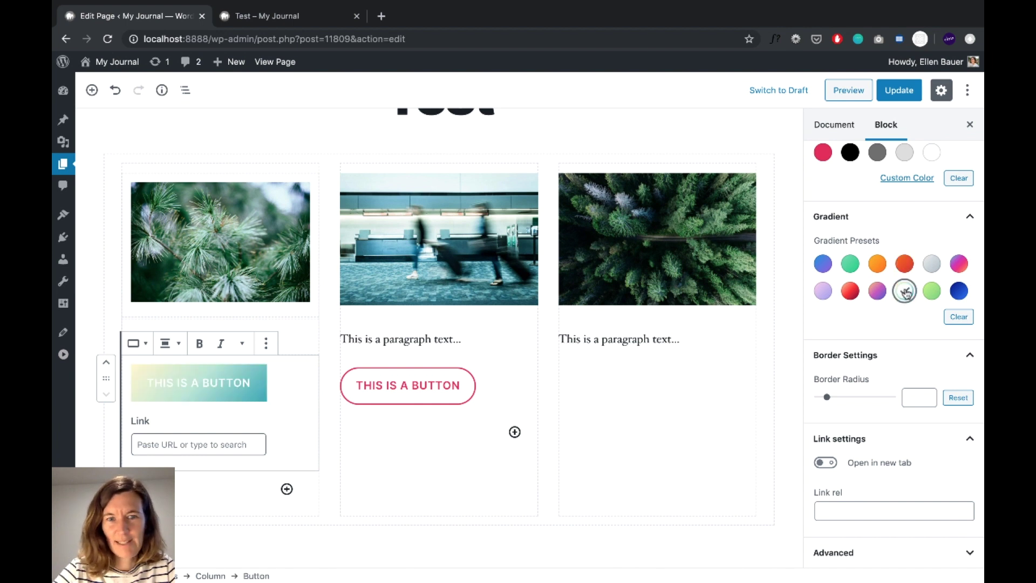
- Set the first column button's border radius to 50 and update the page
left_click_drag(827, 397, 888, 395)
left_click(899, 90)
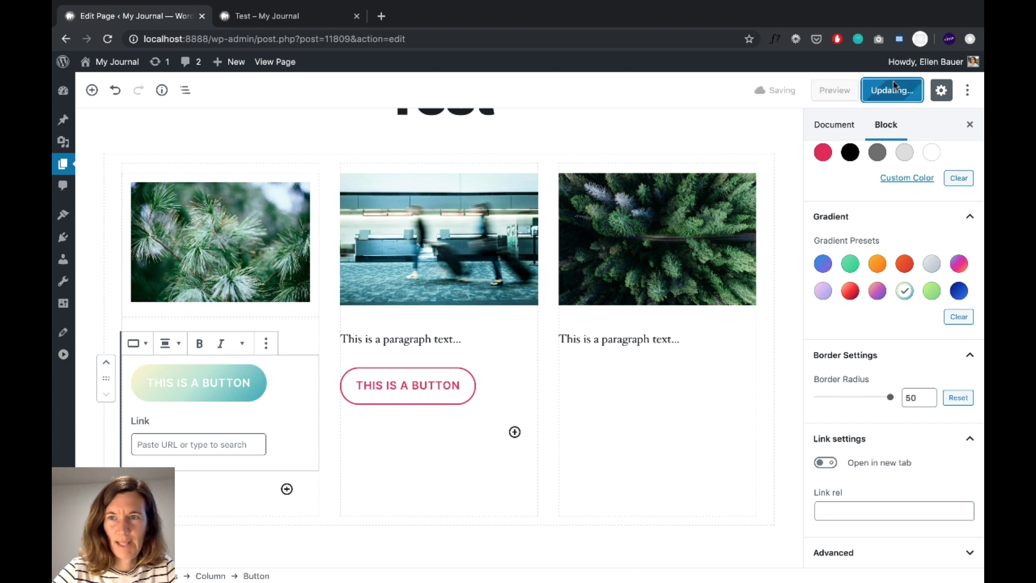
- Open the live Test page through its permalink and check the three columns and both buttons
scroll(378, 162, "up", 3)
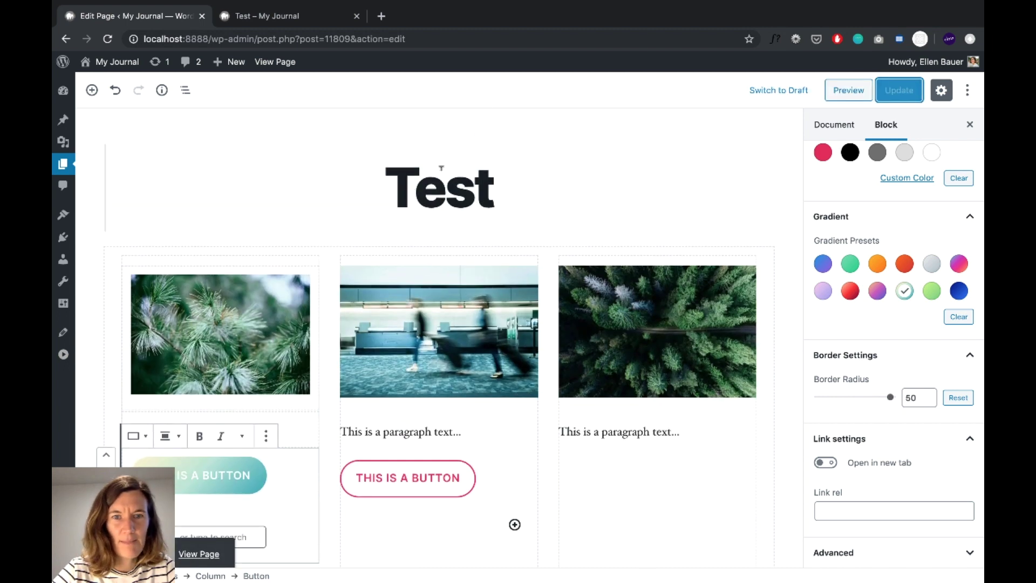
left_click(442, 171)
left_click(259, 133)
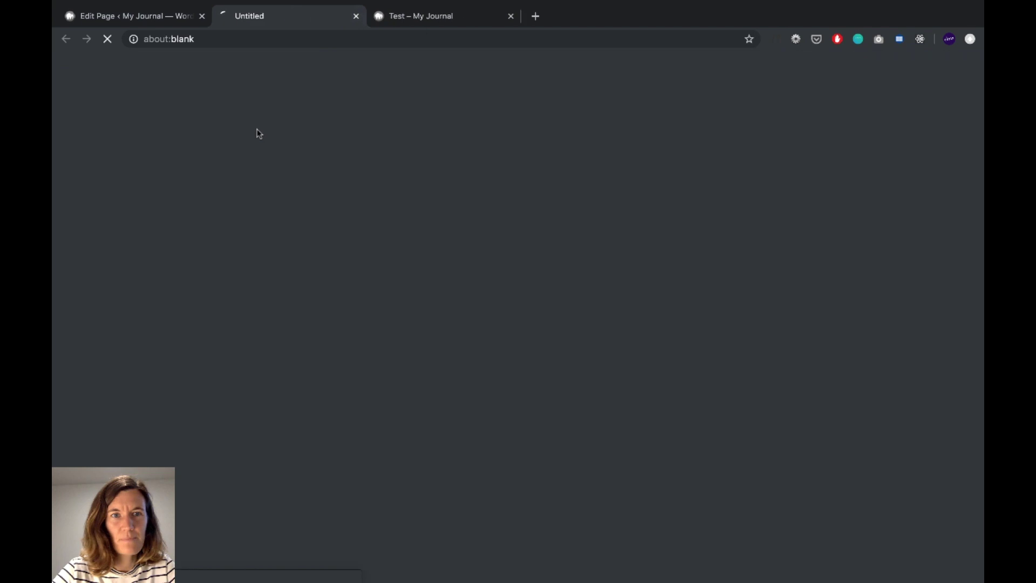
scroll(65, 241, "down", 2)
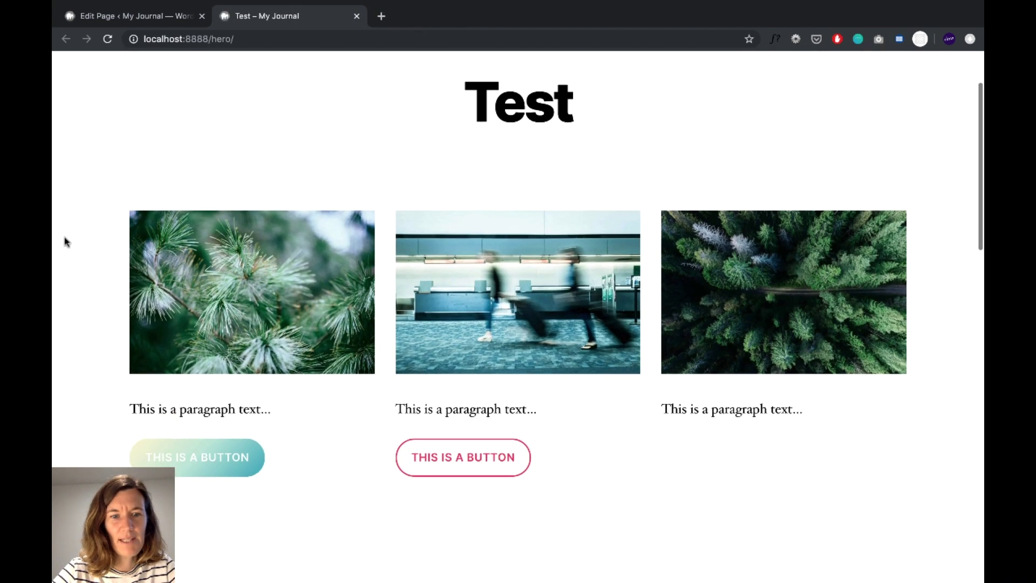
scroll(65, 241, "up", 2)
scroll(65, 239, "down", 3)
- Return to the page editor and select the whole Columns block
left_click(135, 21)
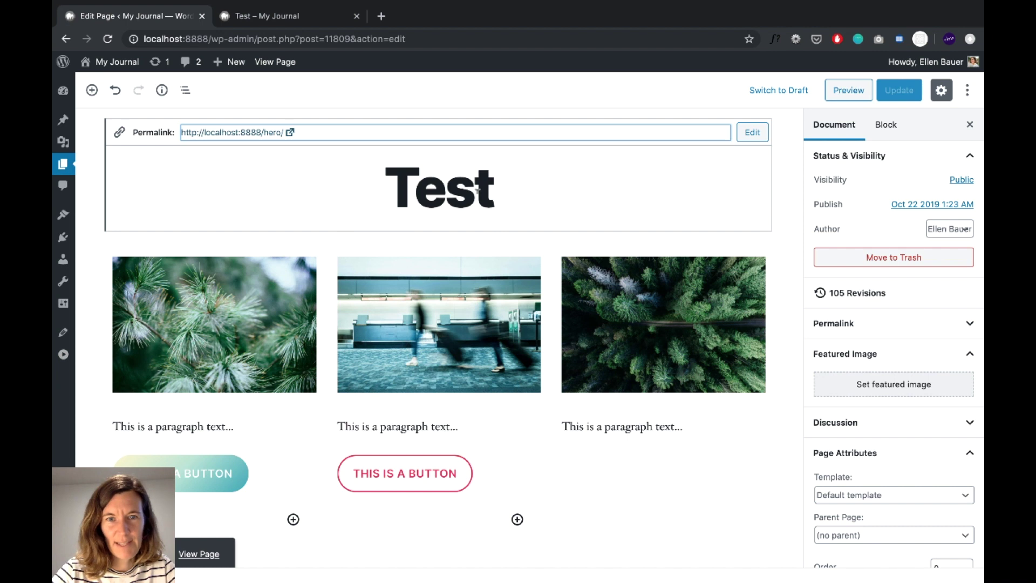
left_click(184, 90)
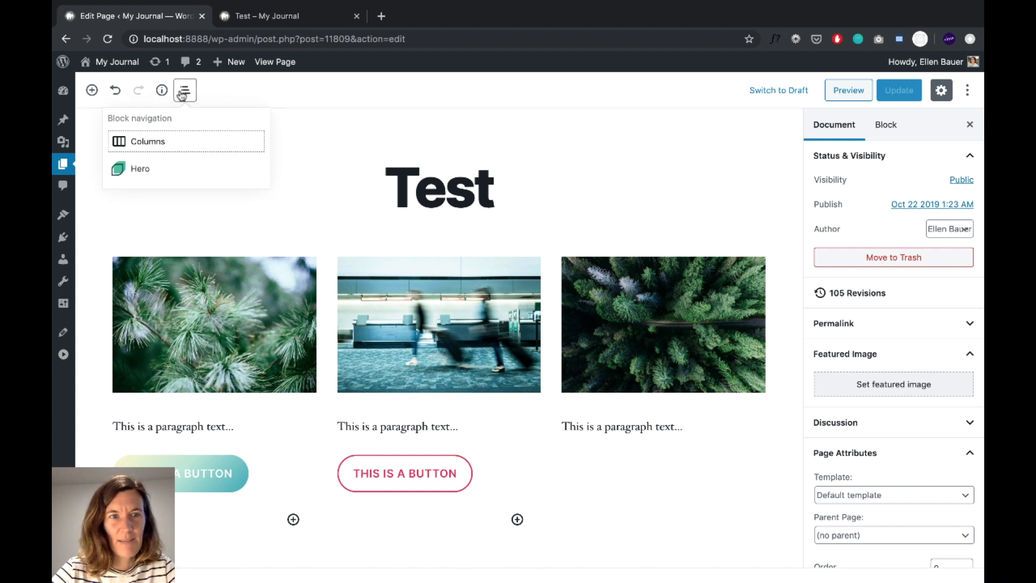
left_click(167, 142)
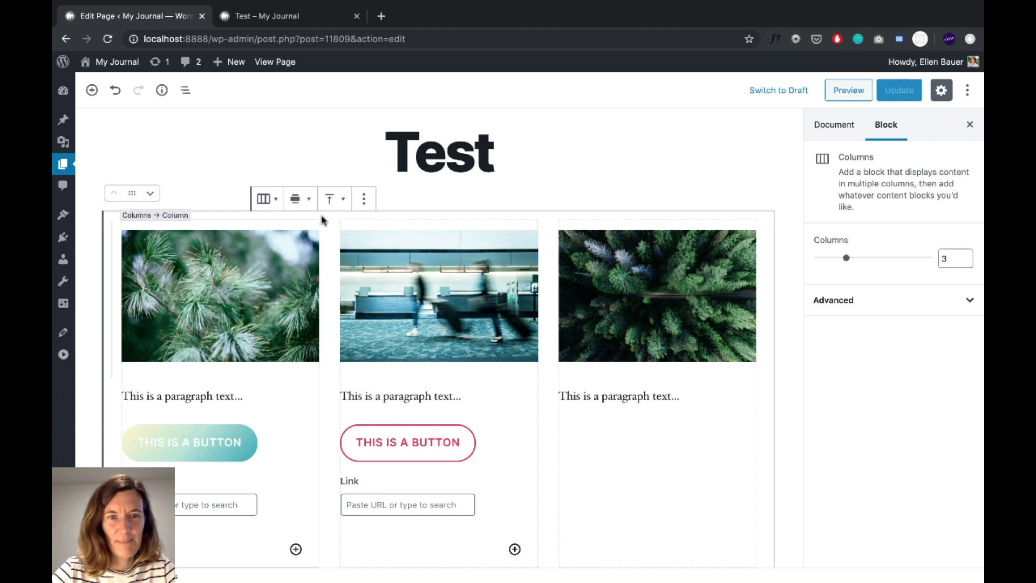
scroll(327, 229, "up", 1)
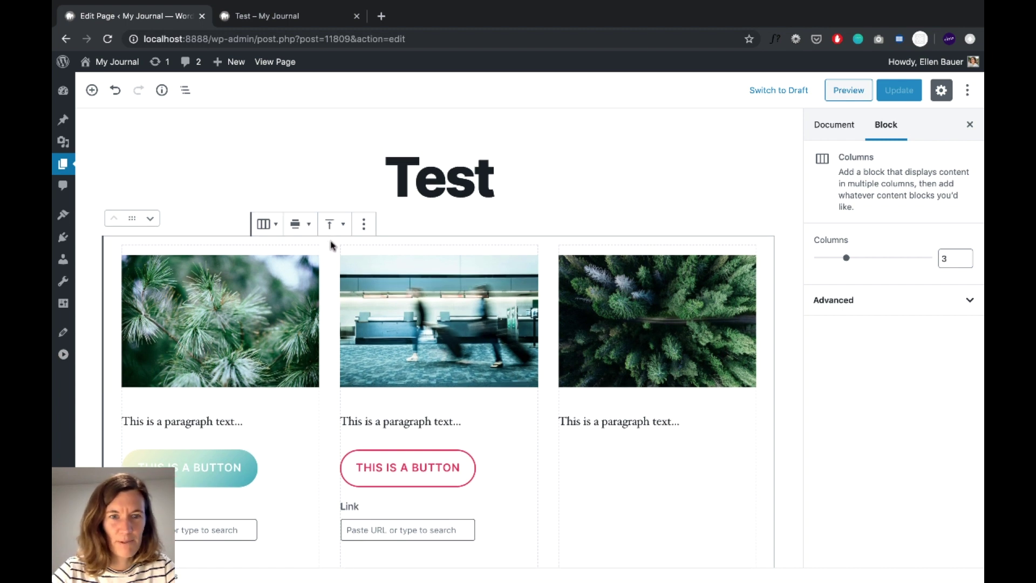
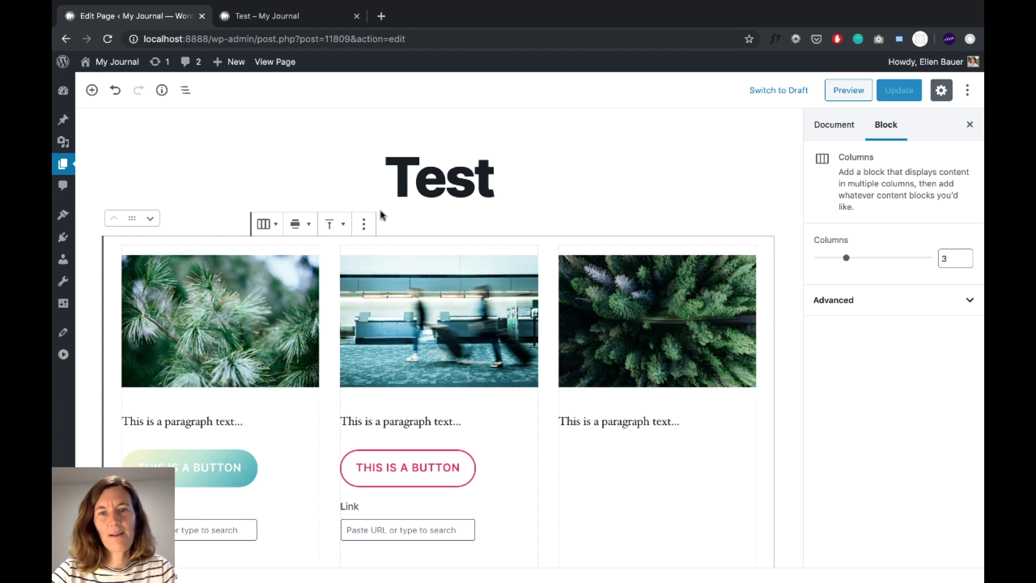
- Insert an empty Group block between the Test title and the three columns
left_click(452, 204)
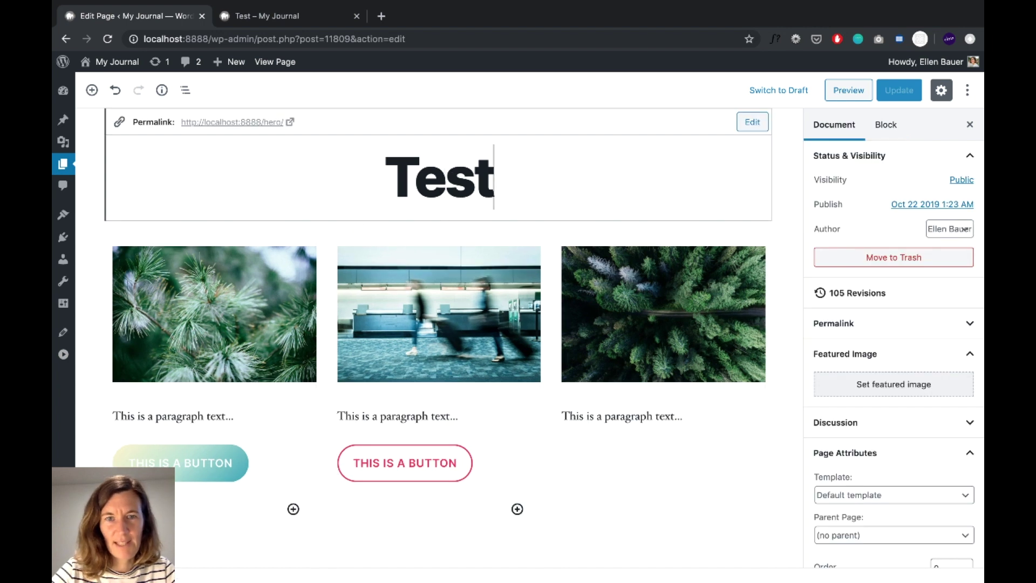
key("Return")
left_click(221, 265)
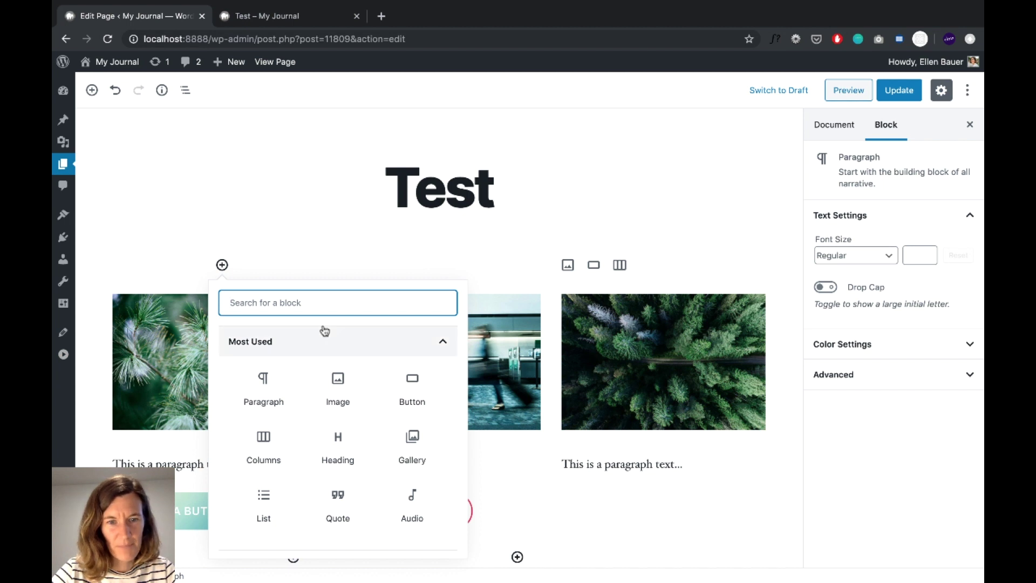
scroll(325, 330, "down", 2)
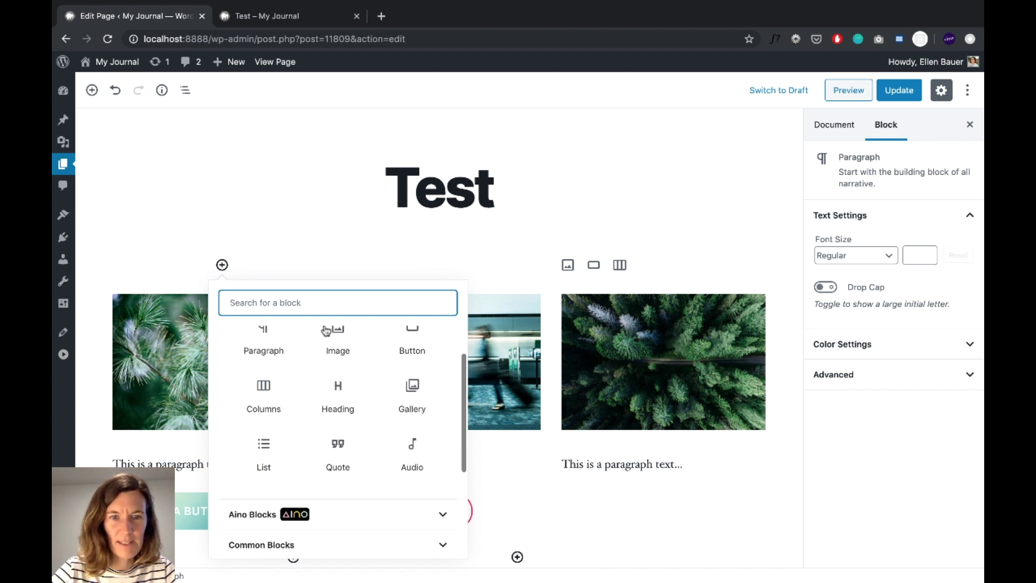
scroll(316, 462, "down", 5)
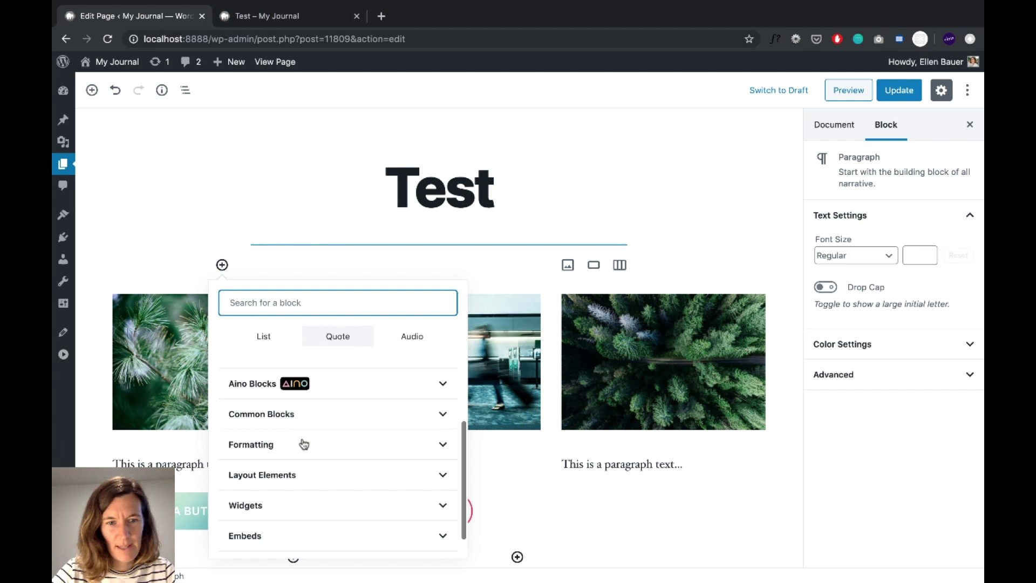
left_click(321, 474)
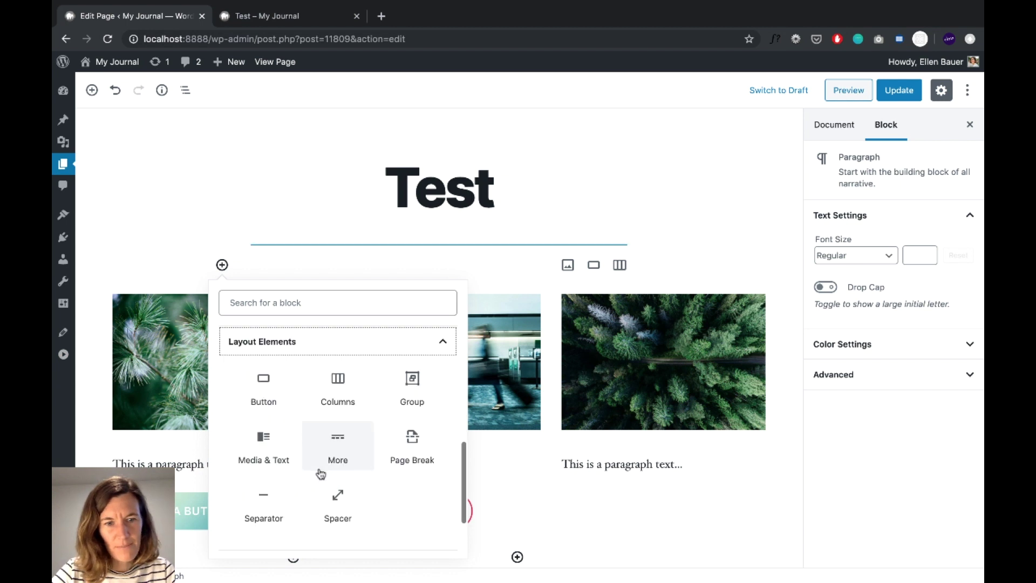
left_click(426, 392)
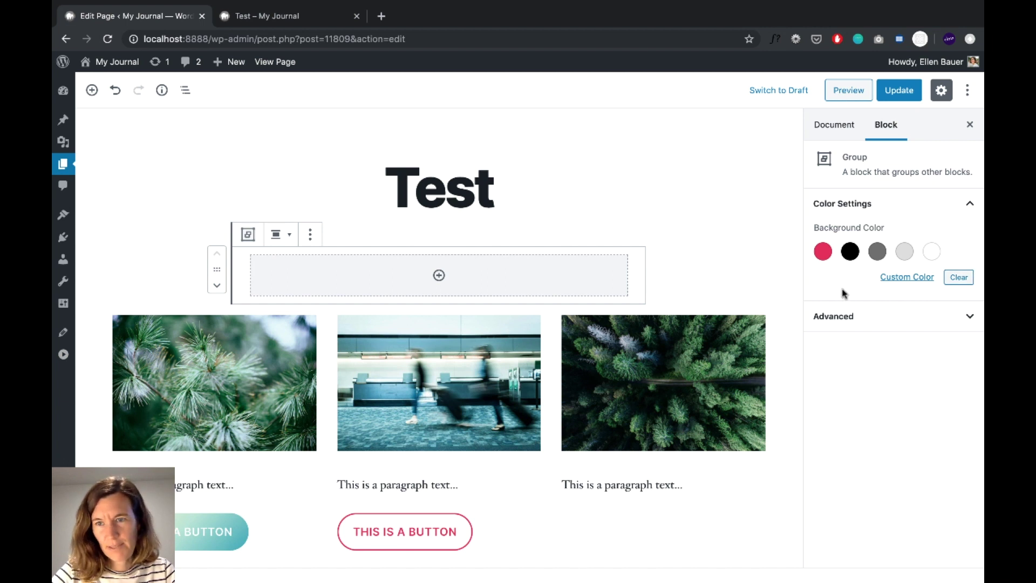
- Give the Group block the pinkish-red background and Full Width alignment, and update the page
left_click(822, 254)
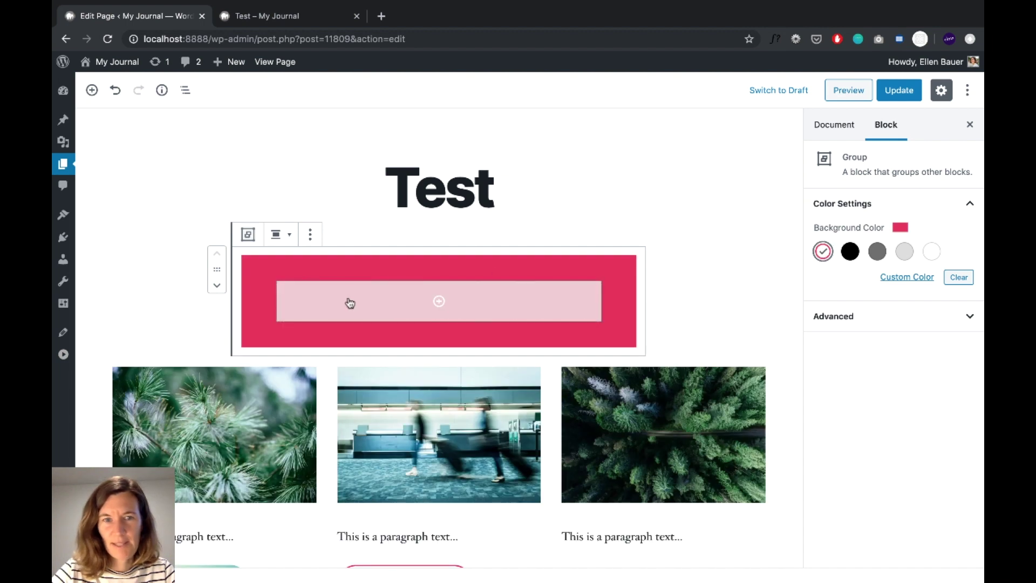
left_click(280, 234)
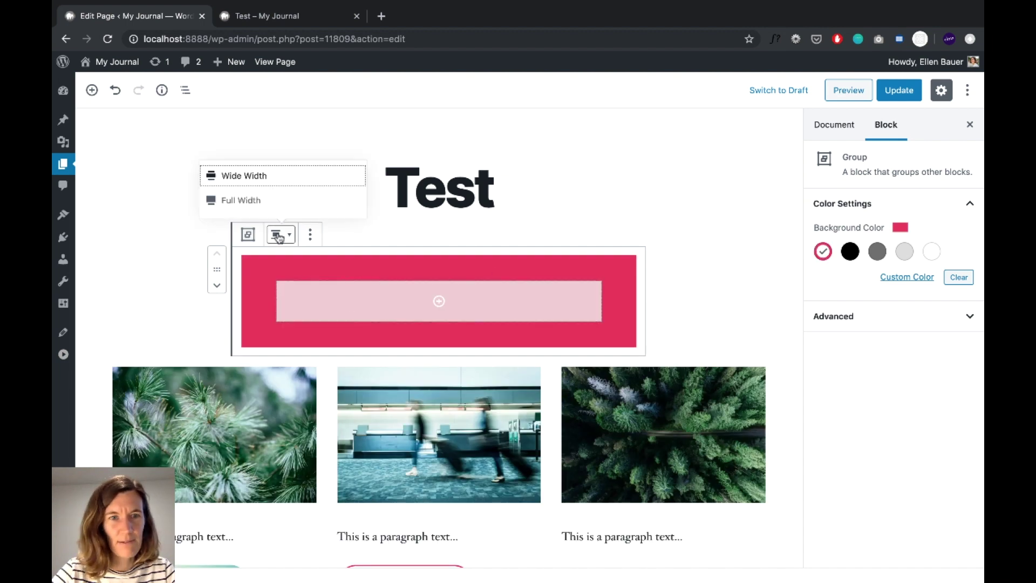
left_click(272, 203)
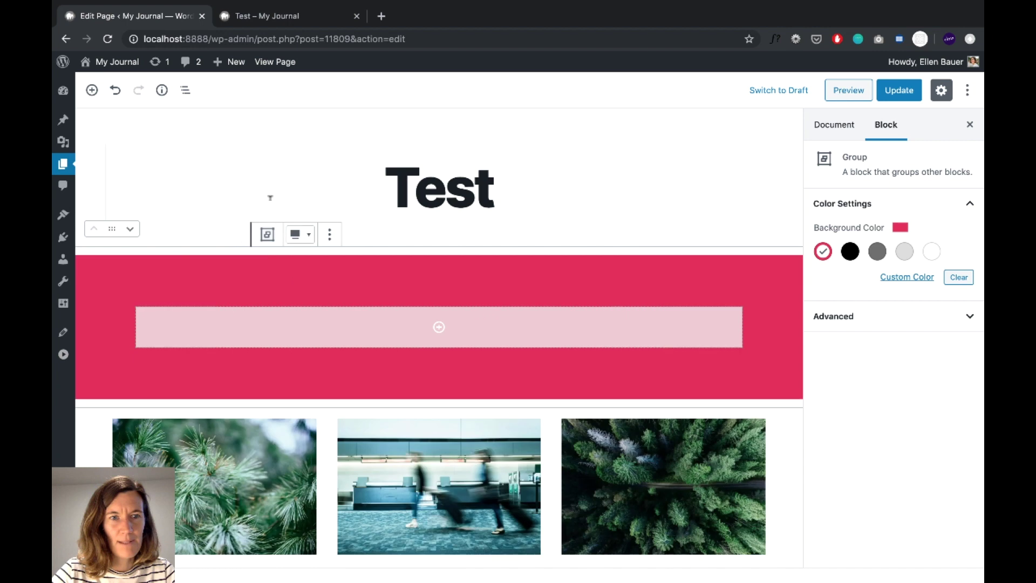
left_click(899, 90)
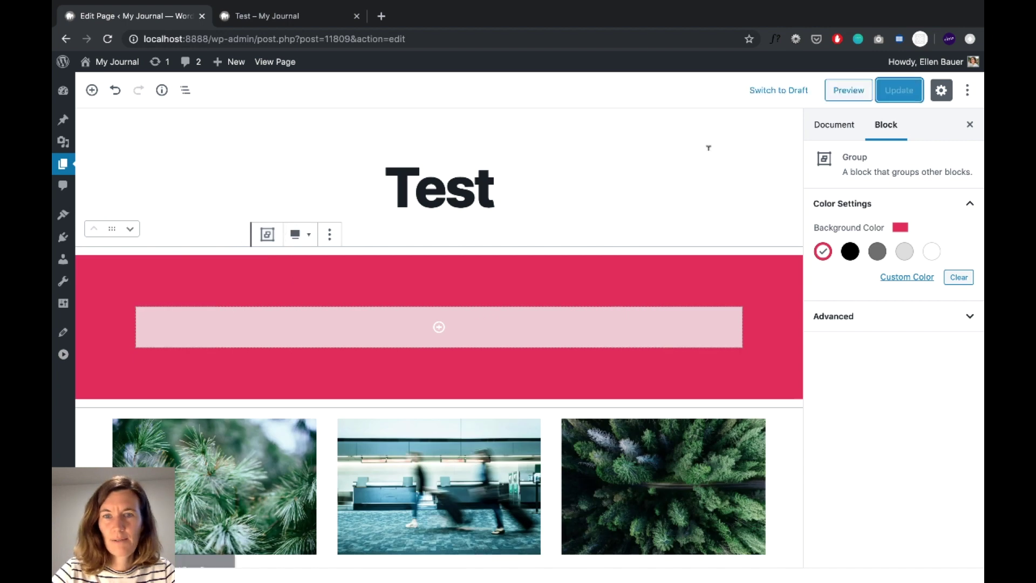
- Move the whole Columns block into the full-width Group block
left_click(186, 90)
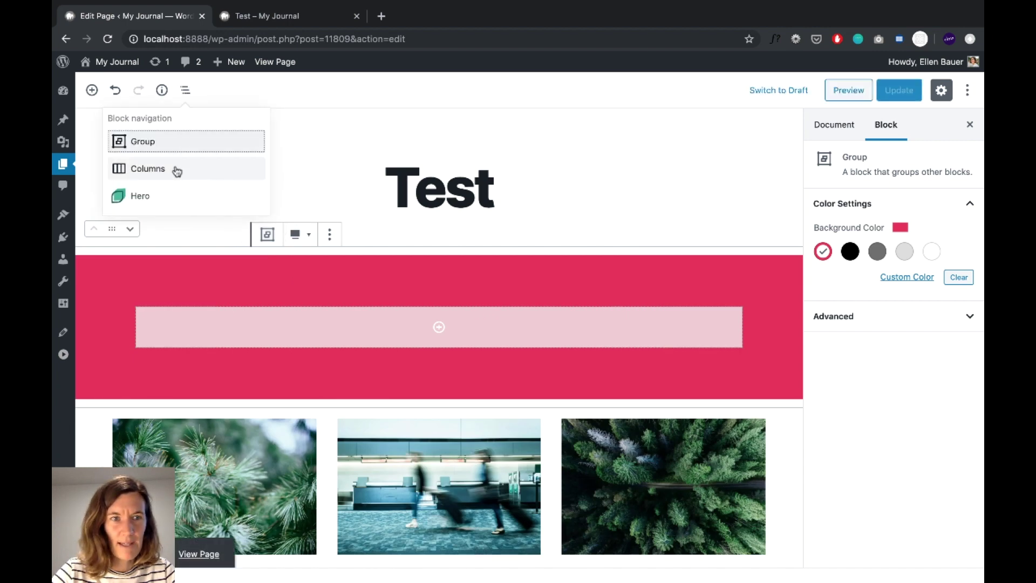
left_click(174, 168)
scroll(346, 235, "up", 1)
left_click_drag(134, 219, 452, 120)
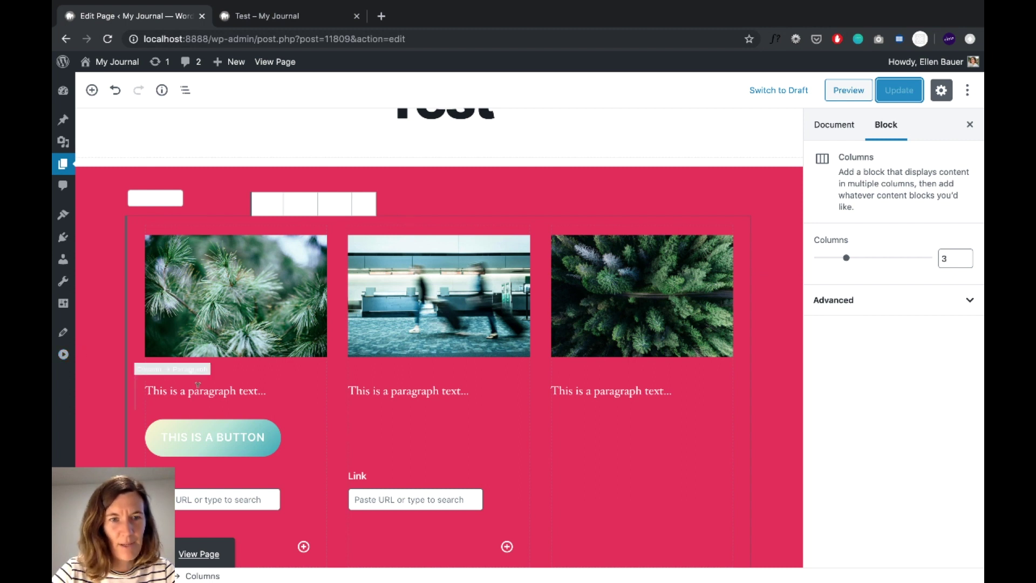
- Reload the live Test page and check the columns and buttons on the red group background
left_click(299, 17)
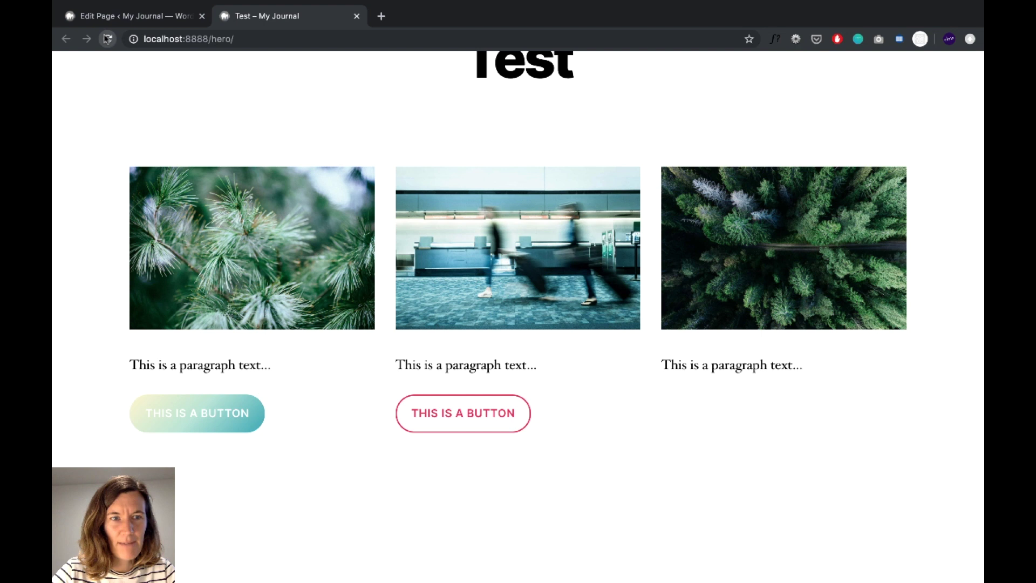
left_click(107, 39)
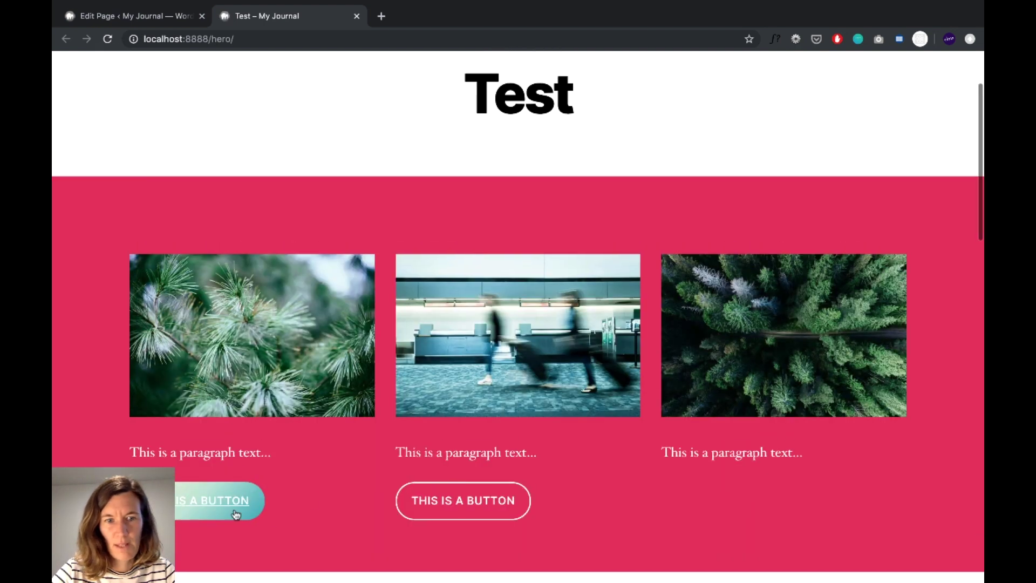
scroll(216, 443, "down", 2)
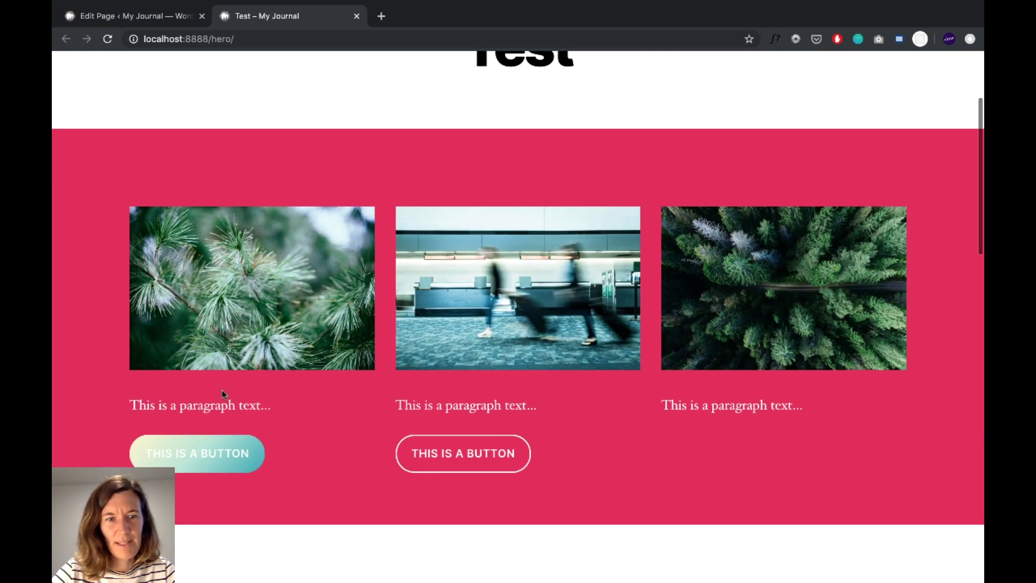
- Back in the editor, compare black, dark gray, light gray and red backgrounds on the Group block and settle on light gray
left_click(157, 15)
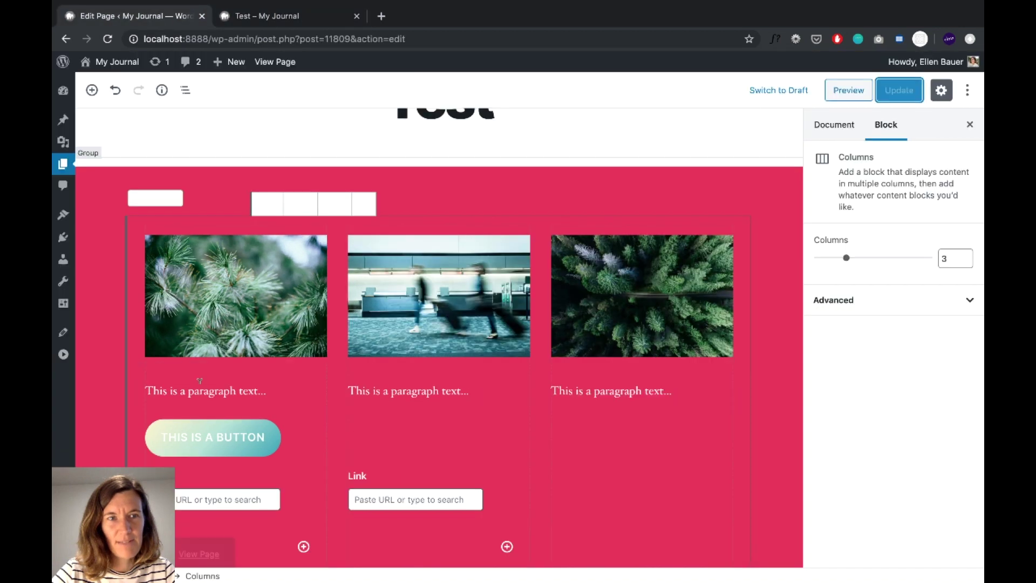
left_click(447, 384)
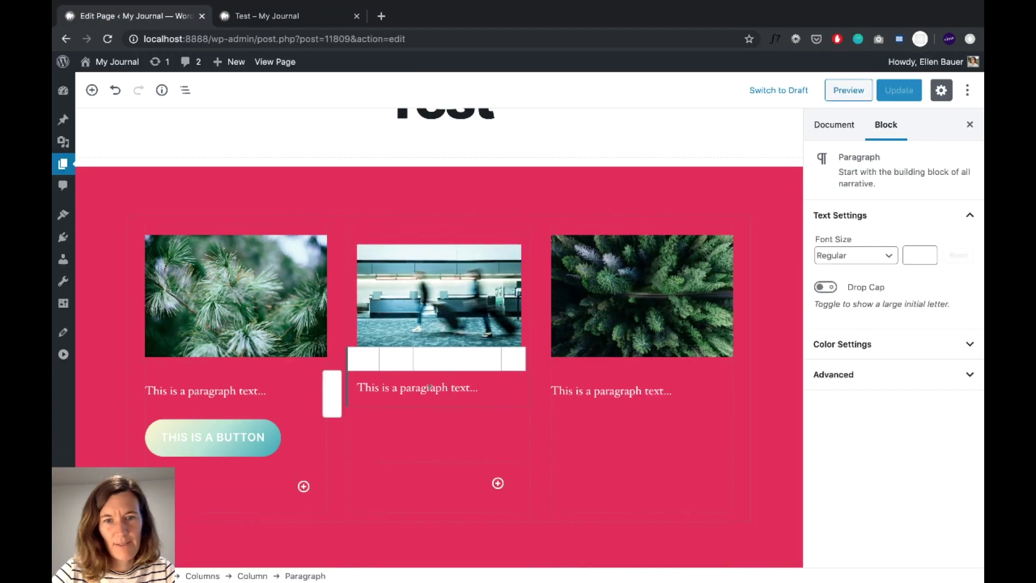
left_click(515, 169)
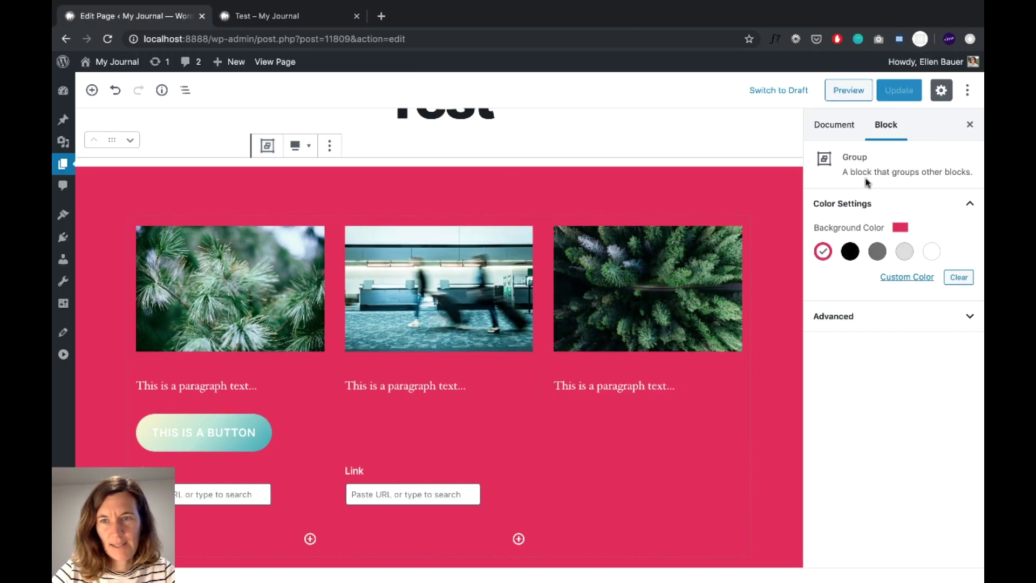
left_click(849, 254)
left_click(877, 255)
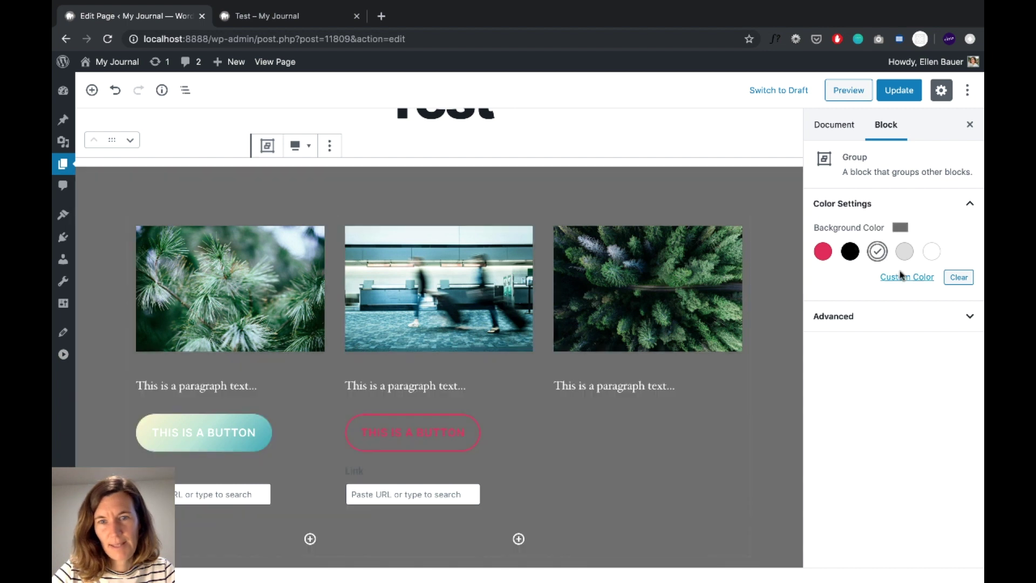
left_click(905, 252)
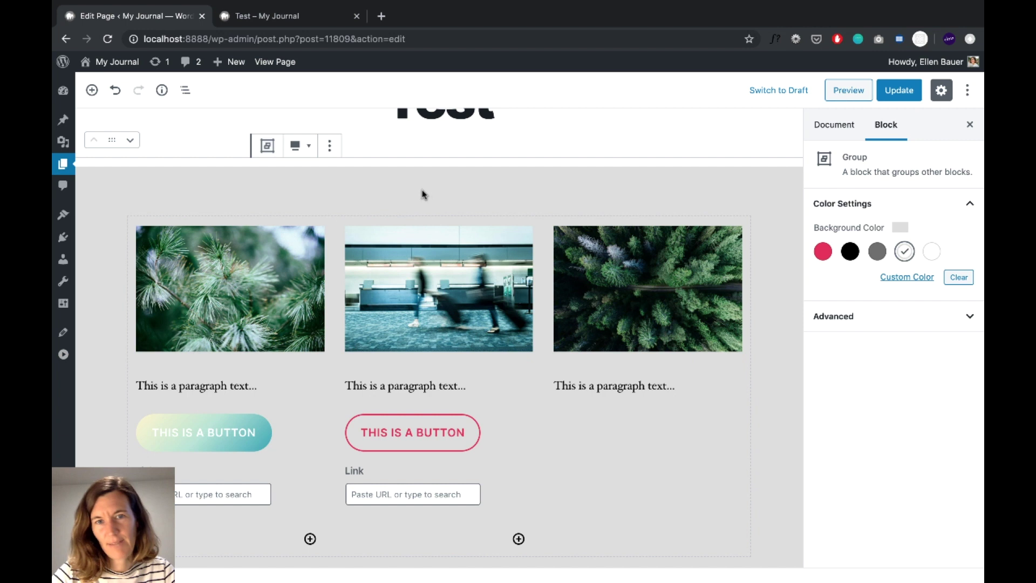
left_click(824, 254)
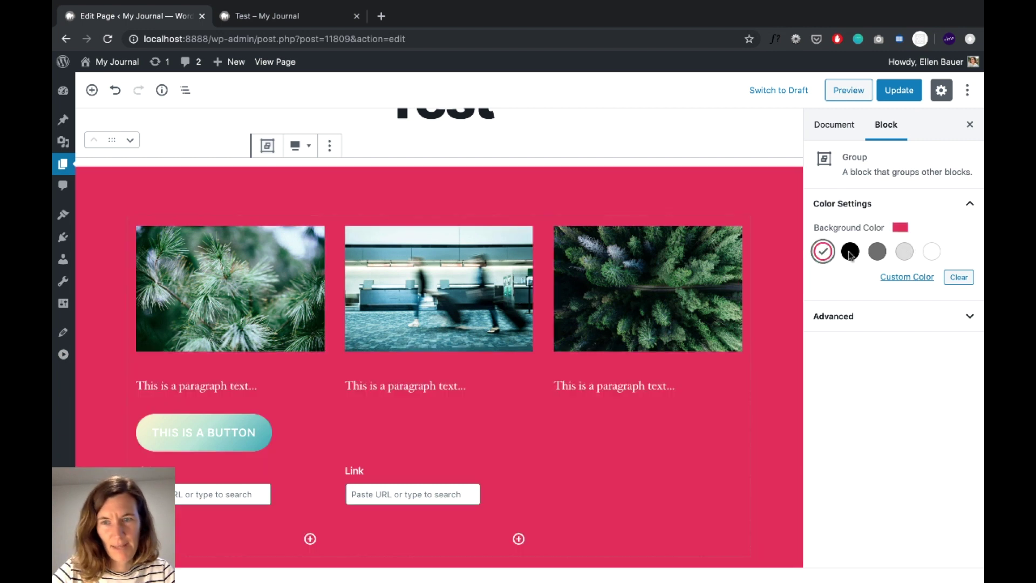
left_click(904, 252)
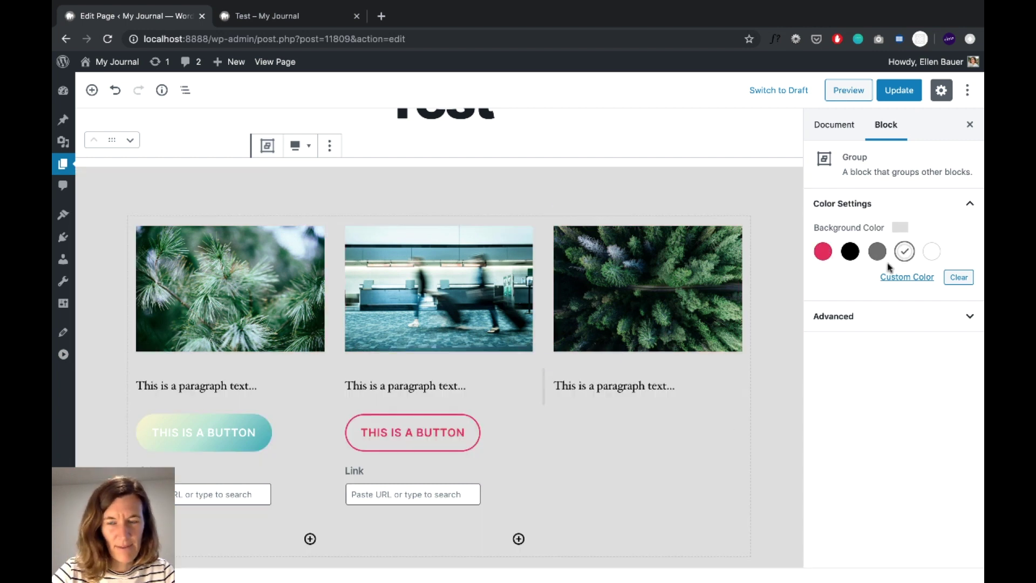
left_click(824, 252)
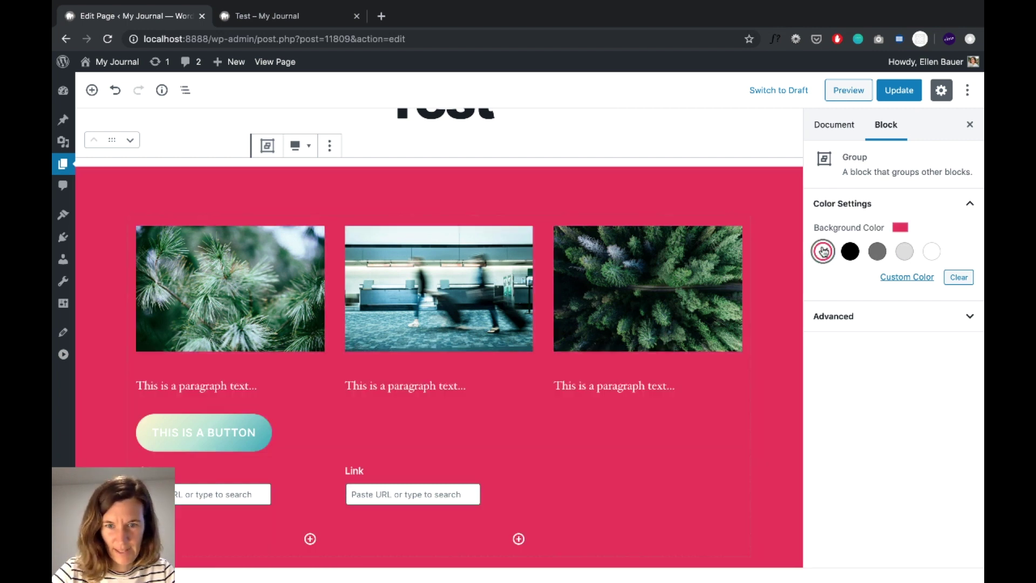
left_click(904, 251)
- Set the third column's paragraph text color to dark gray and update the page
left_click(639, 387)
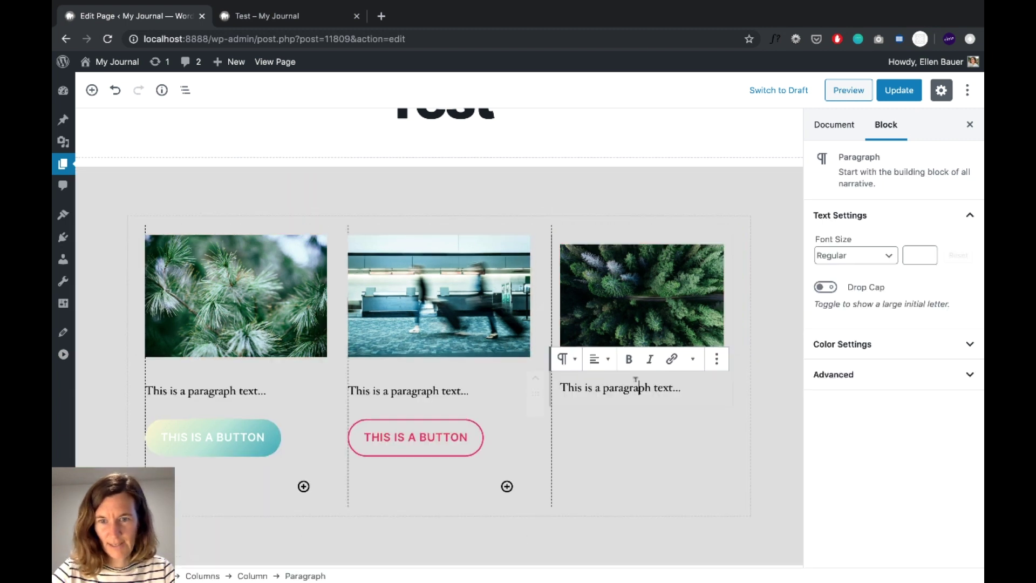
left_click(826, 341)
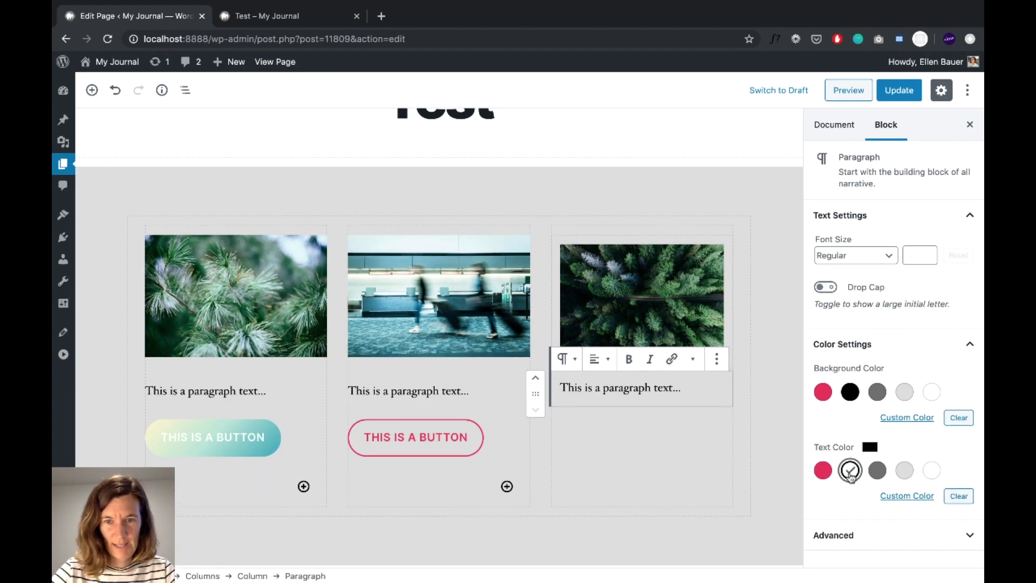
left_click(877, 471)
left_click(899, 90)
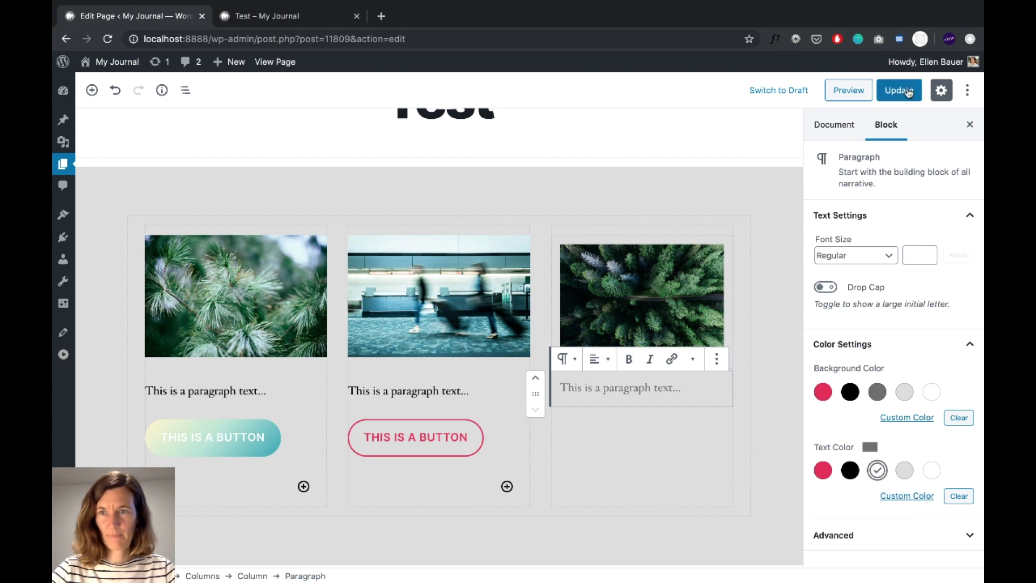
scroll(380, 131, "up", 1)
left_click(443, 146)
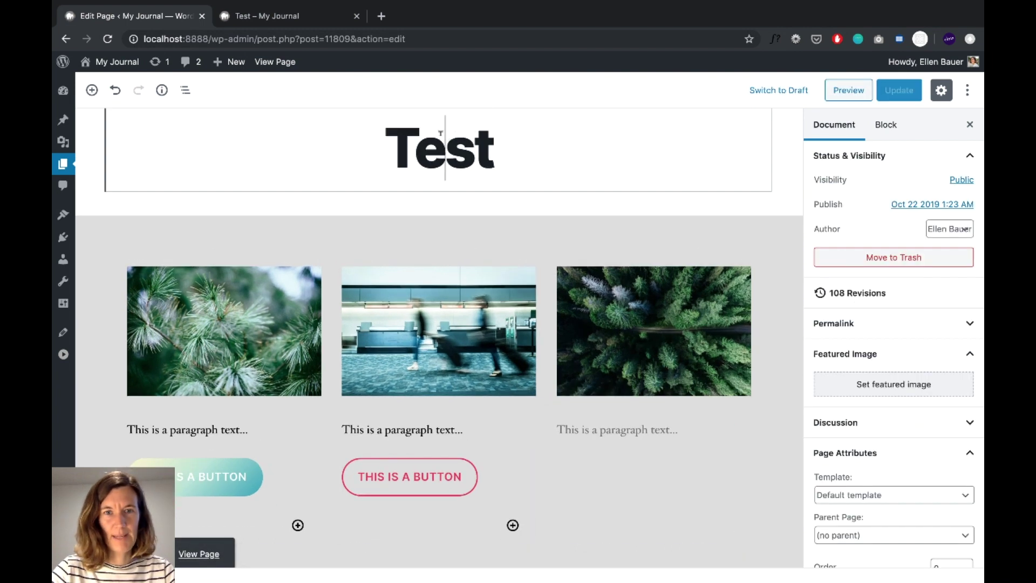
- Reload the live Test page and examine the light gray group with its text colors and buttons
left_click(282, 16)
left_click(107, 39)
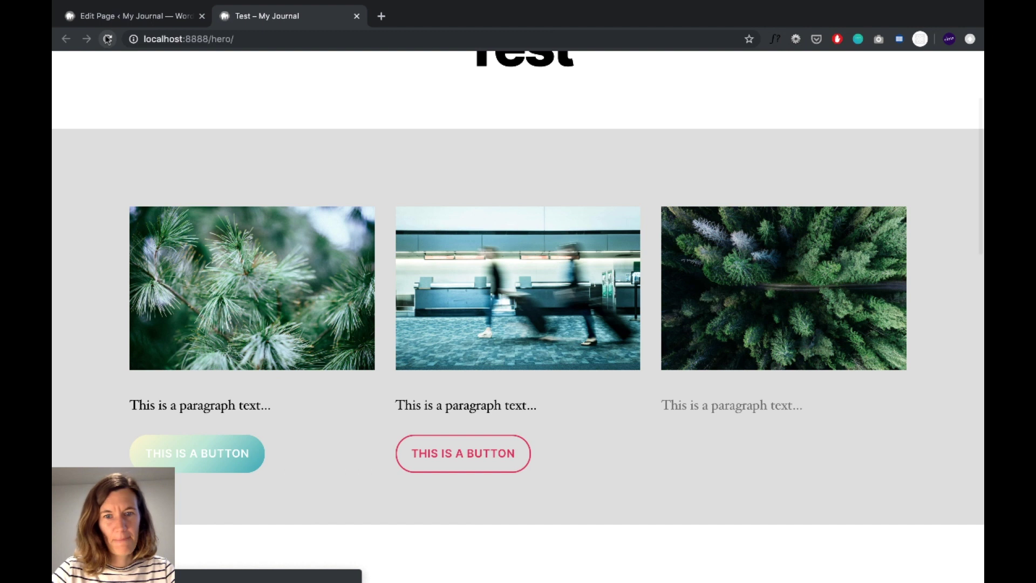
scroll(121, 437, "down", 1)
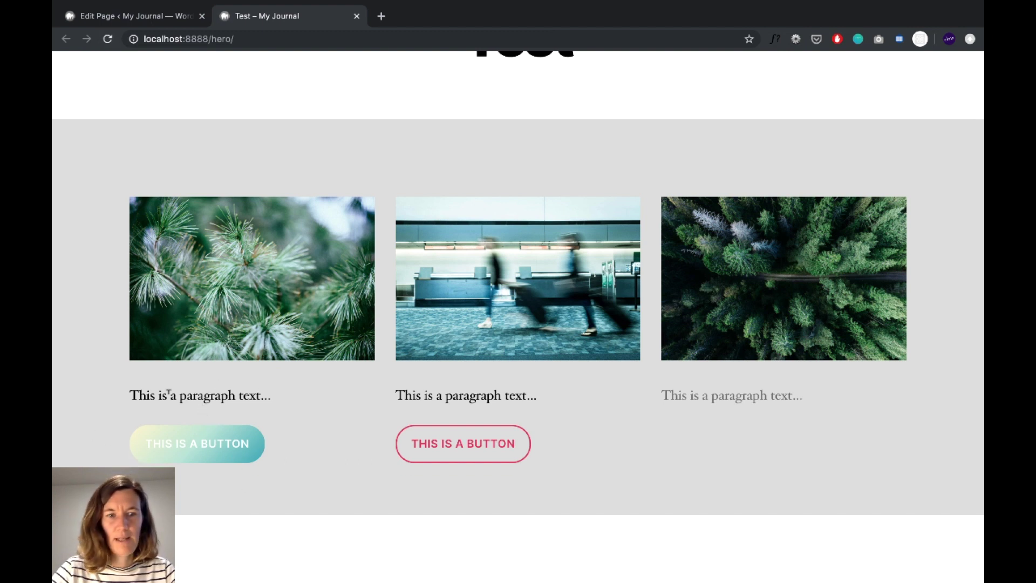
scroll(104, 381, "down", 3)
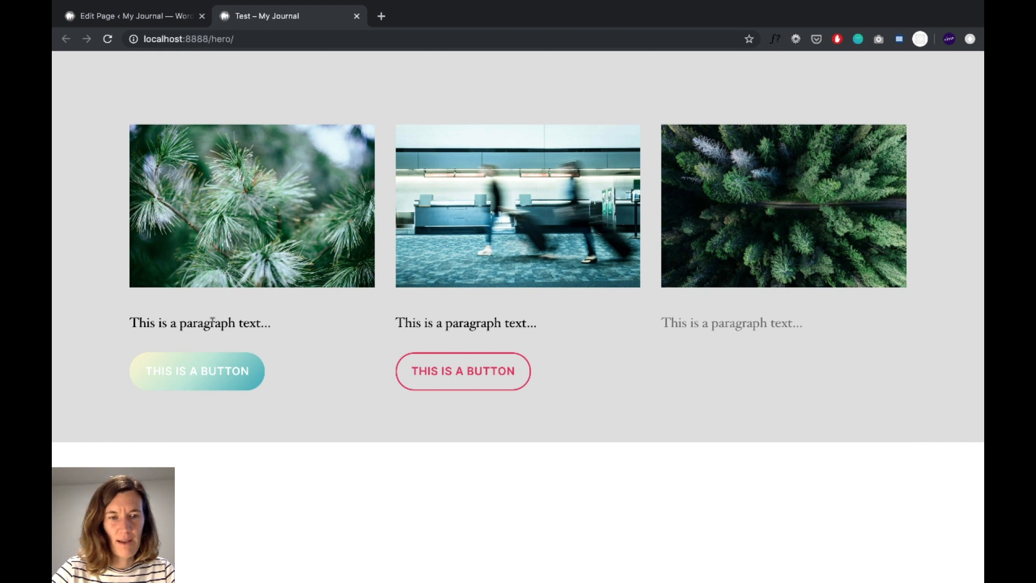
- Compare the light gray group's columns and buttons between the live Test page and the editor
left_click(162, 17)
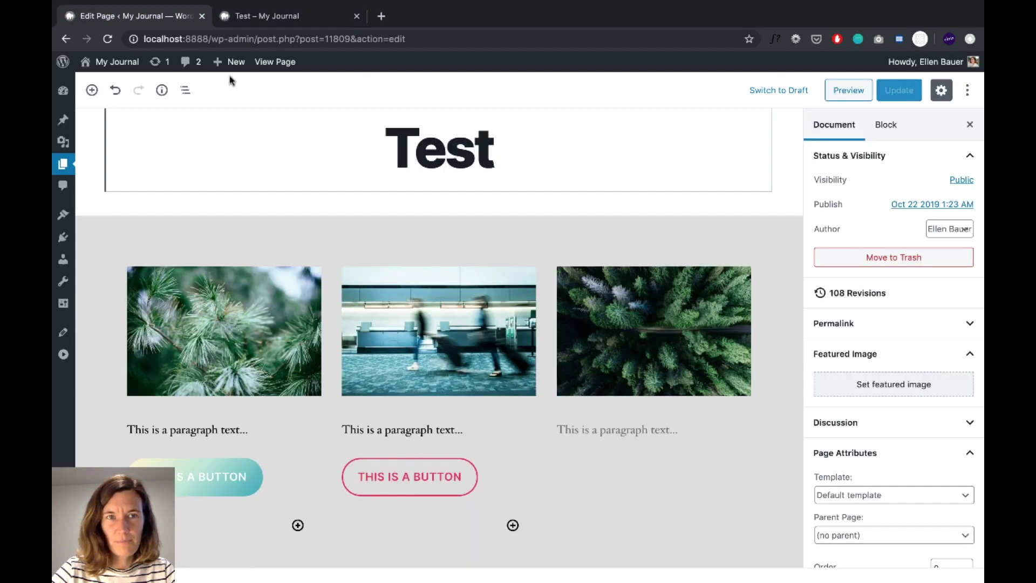
left_click(270, 22)
scroll(145, 146, "up", 3)
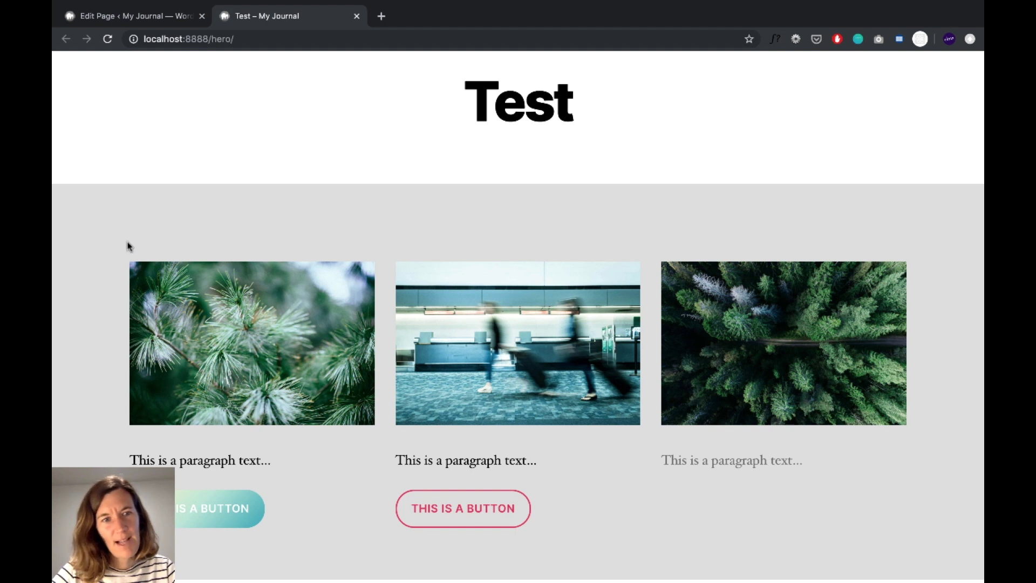
scroll(113, 234, "down", 1)
scroll(64, 266, "up", 2)
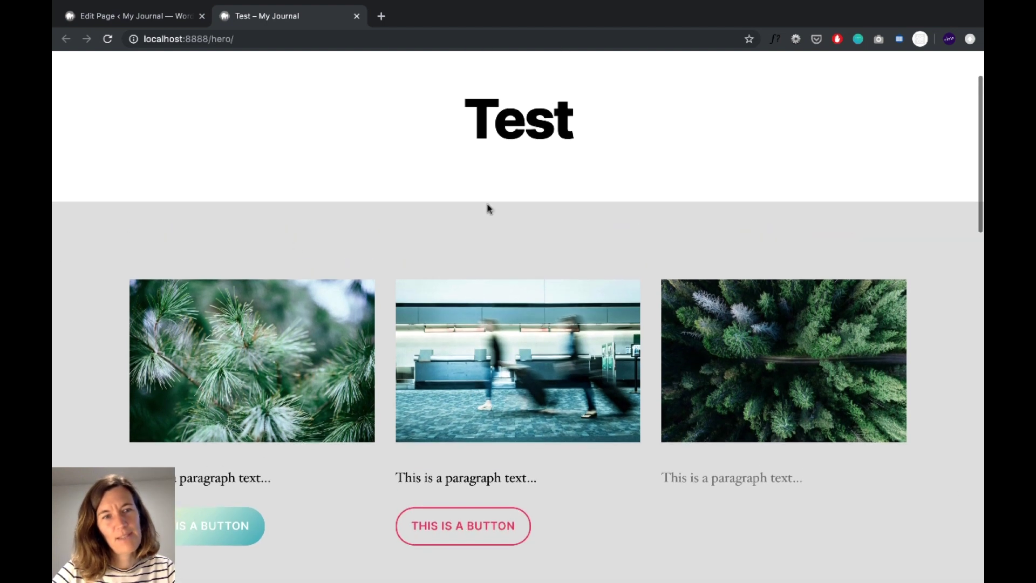
scroll(79, 273, "down", 2)
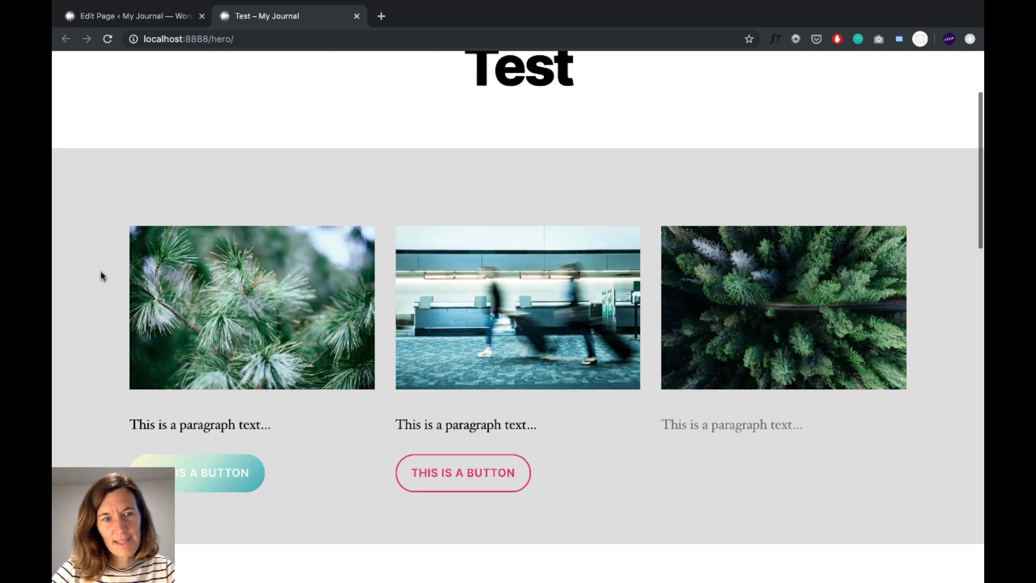
scroll(509, 303, "up", 1)
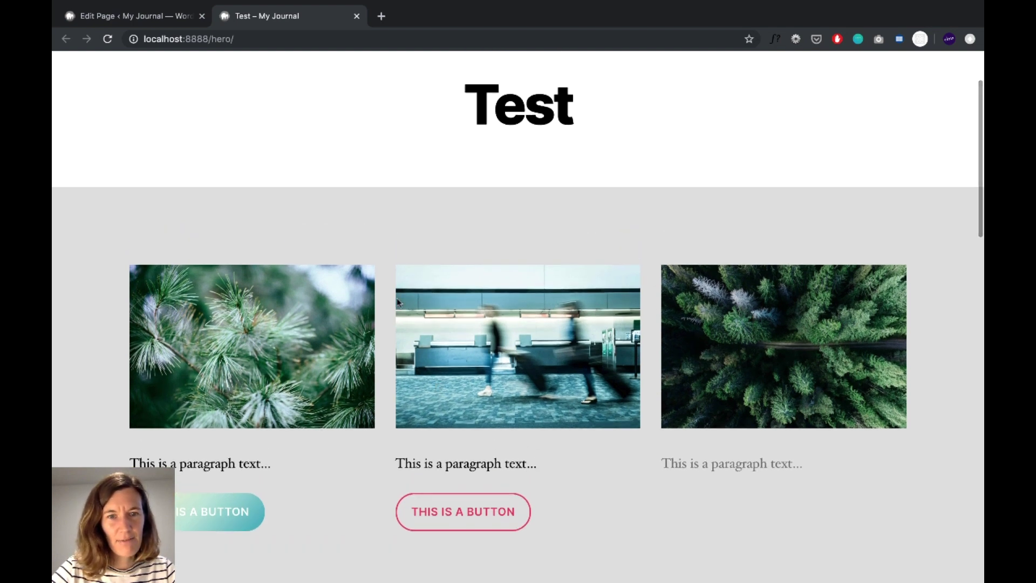
left_click(185, 19)
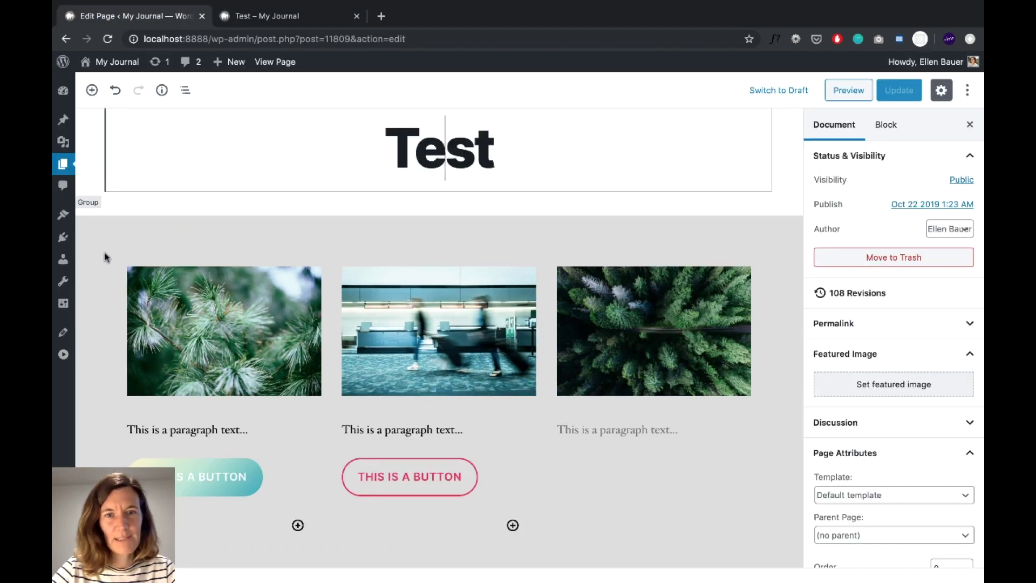
scroll(105, 314, "down", 2)
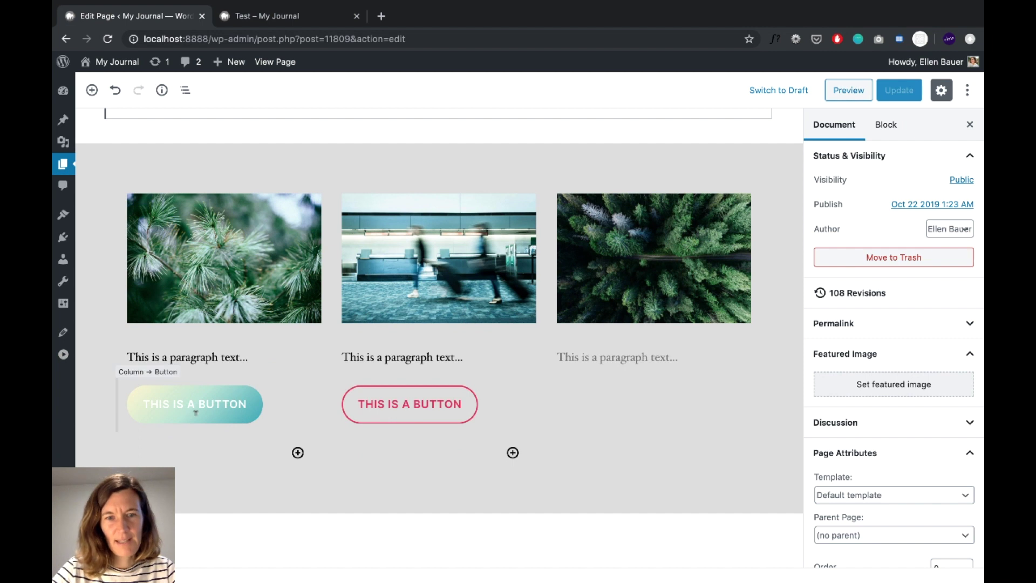
scroll(296, 224, "up", 1)
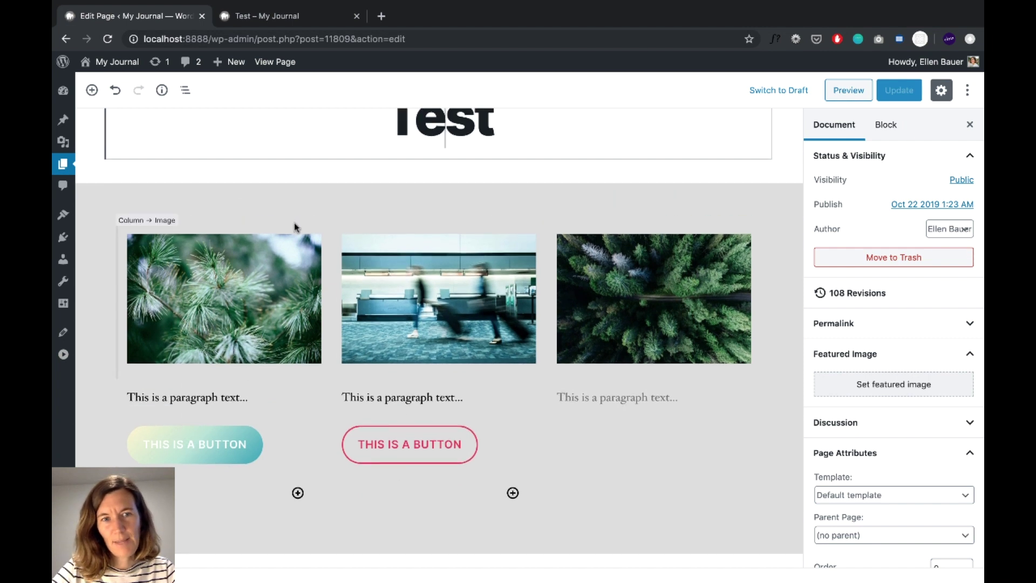
- Select the Hero block below the gray group and look over its subtitle, heading, text, buttons and image
left_click(301, 204)
scroll(92, 250, "down", 1)
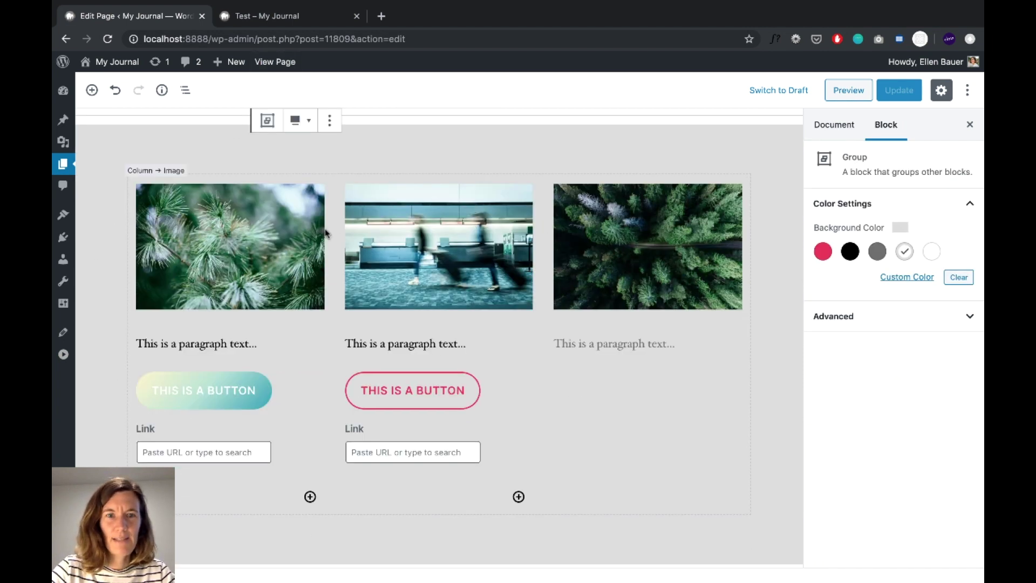
scroll(124, 346, "down", 4)
left_click(149, 396)
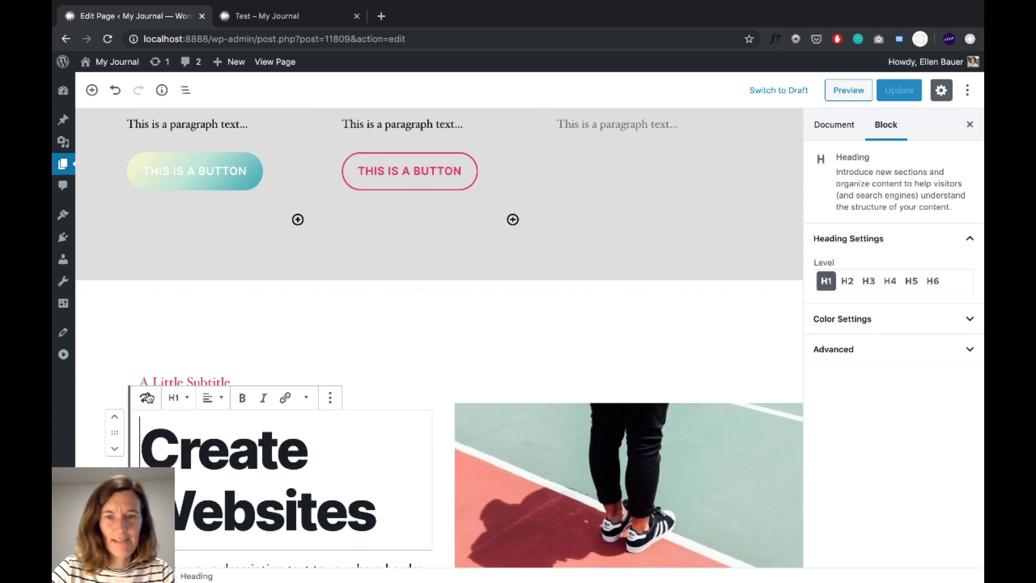
left_click(354, 334)
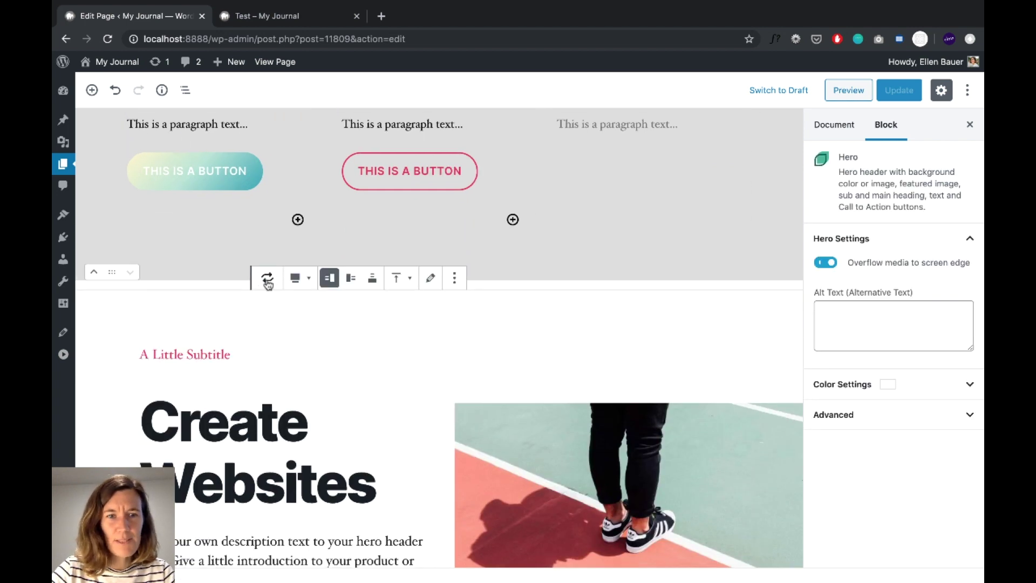
scroll(430, 365, "down", 2)
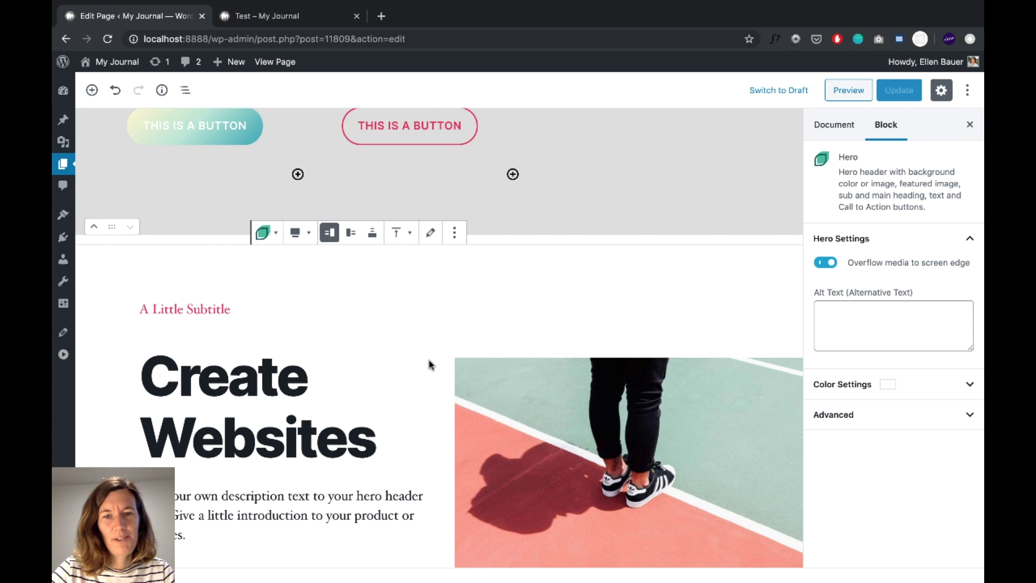
scroll(430, 361, "down", 5)
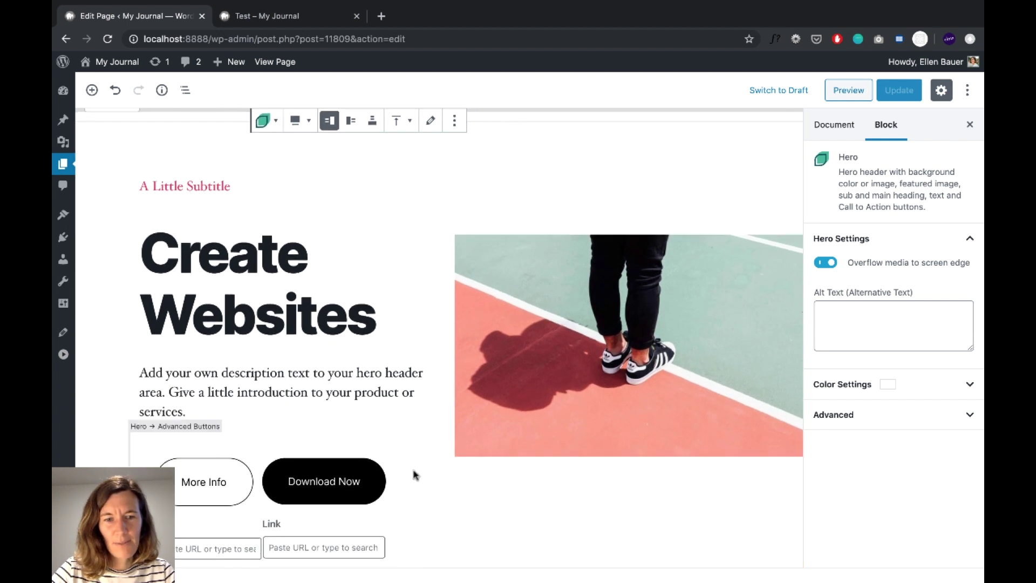
scroll(417, 466, "down", 1)
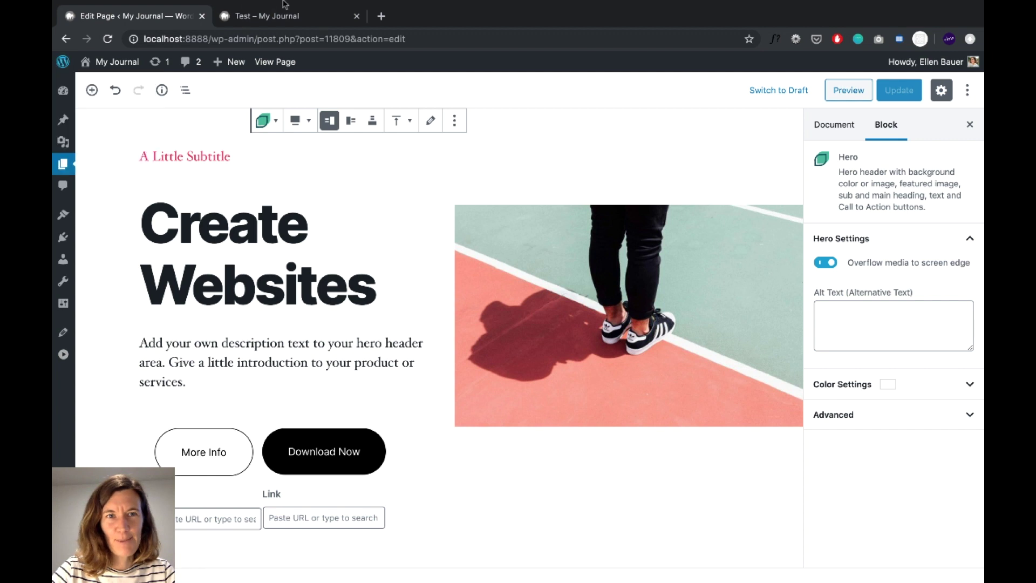
- Switch to the live Test page and examine how the Hero section is displayed
left_click(277, 19)
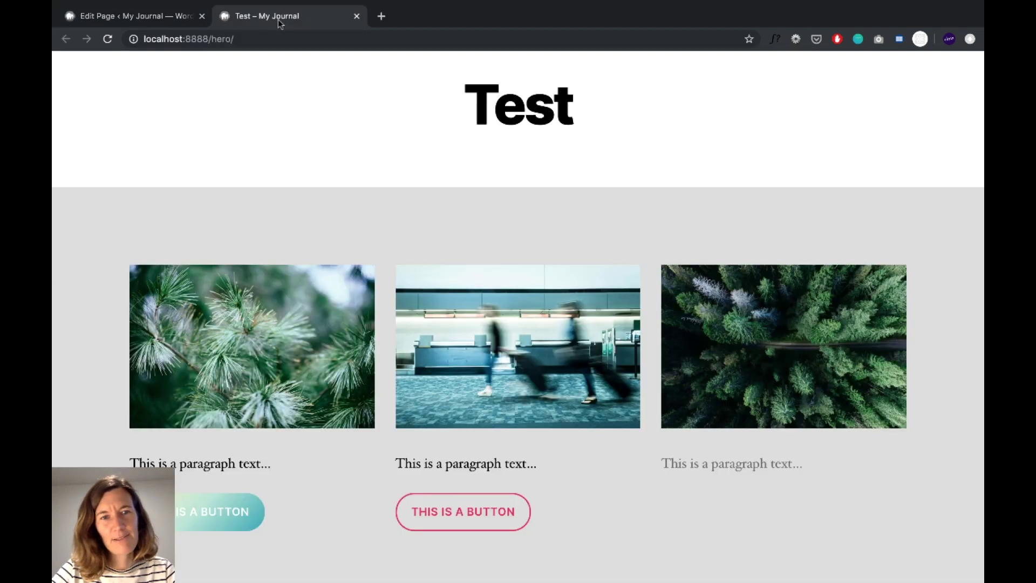
scroll(84, 373, "down", 10)
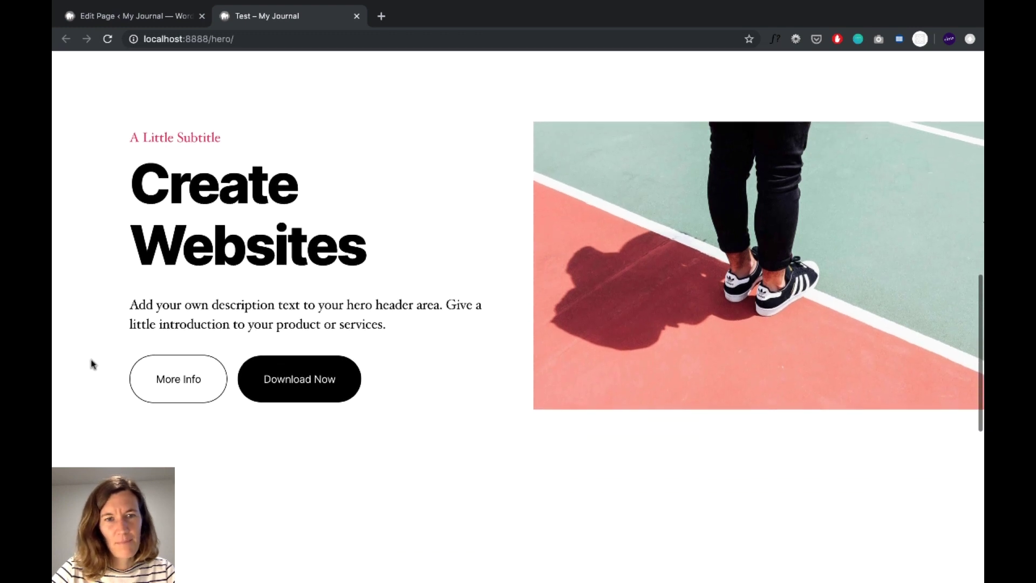
scroll(216, 222, "up", 2)
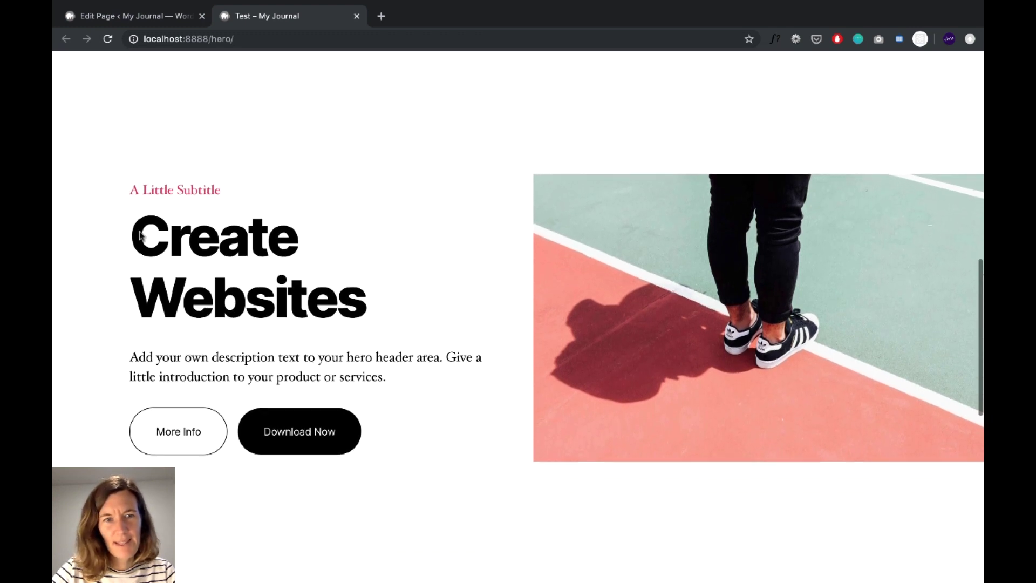
scroll(504, 290, "down", 2)
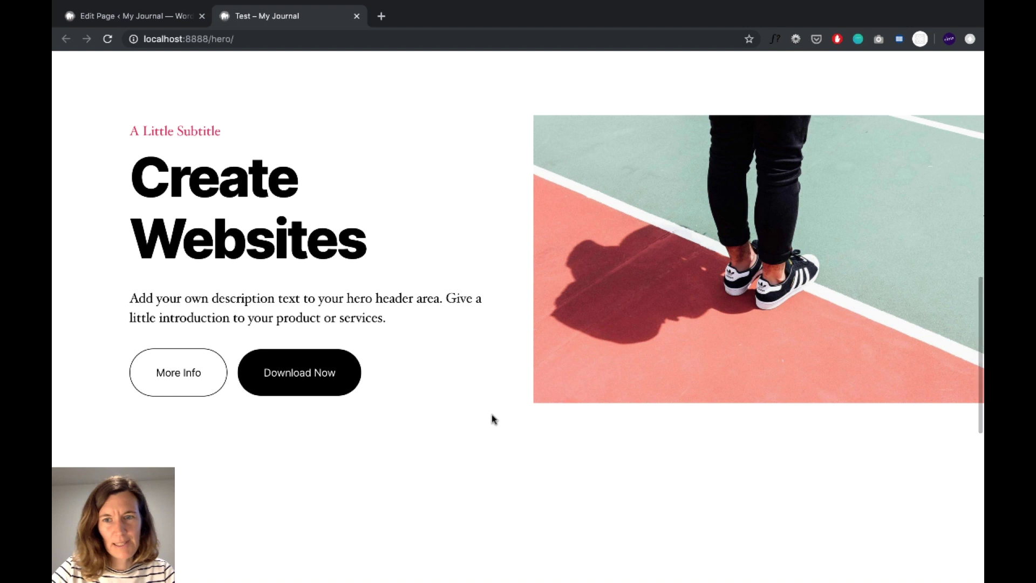
- Return to the editor and examine the Hero block's layout, from the subtitle to the buttons' link fields
mouse_move(119, 3)
left_click(152, 44)
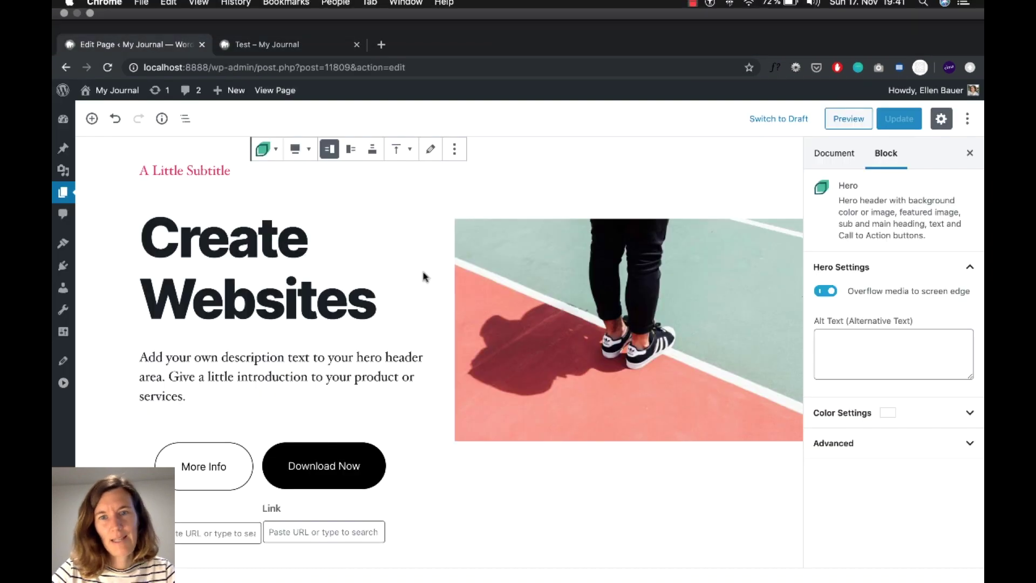
scroll(296, 240, "up", 2)
scroll(331, 178, "up", 1)
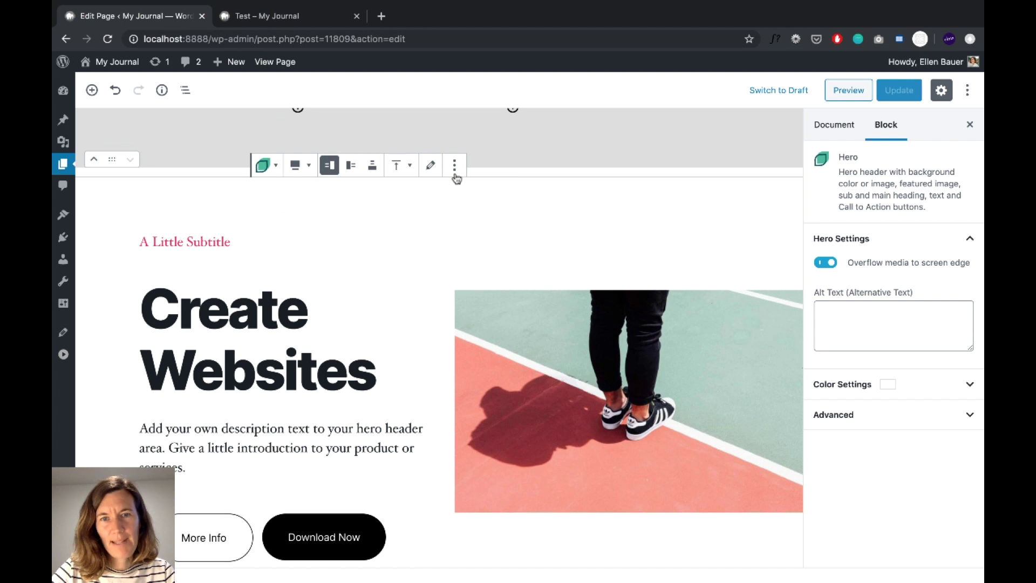
scroll(366, 233, "up", 1)
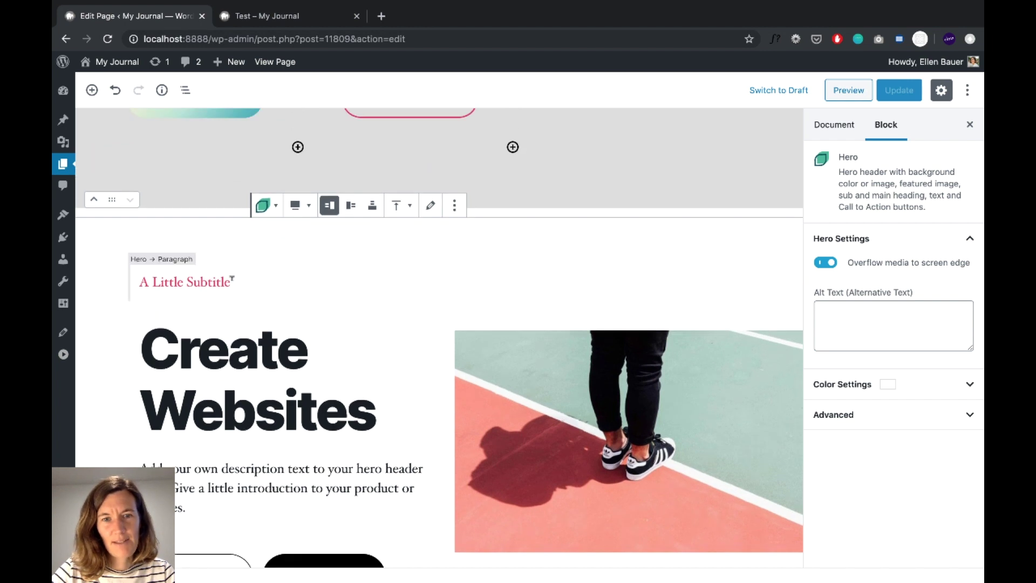
scroll(233, 279, "down", 5)
scroll(542, 490, "down", 1)
scroll(542, 490, "up", 1)
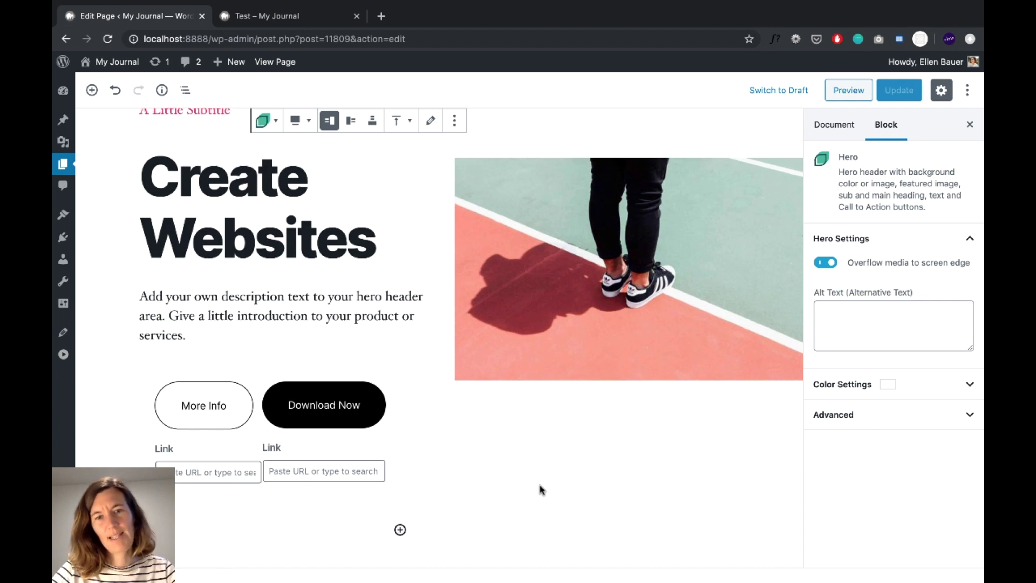
scroll(542, 488, "up", 3)
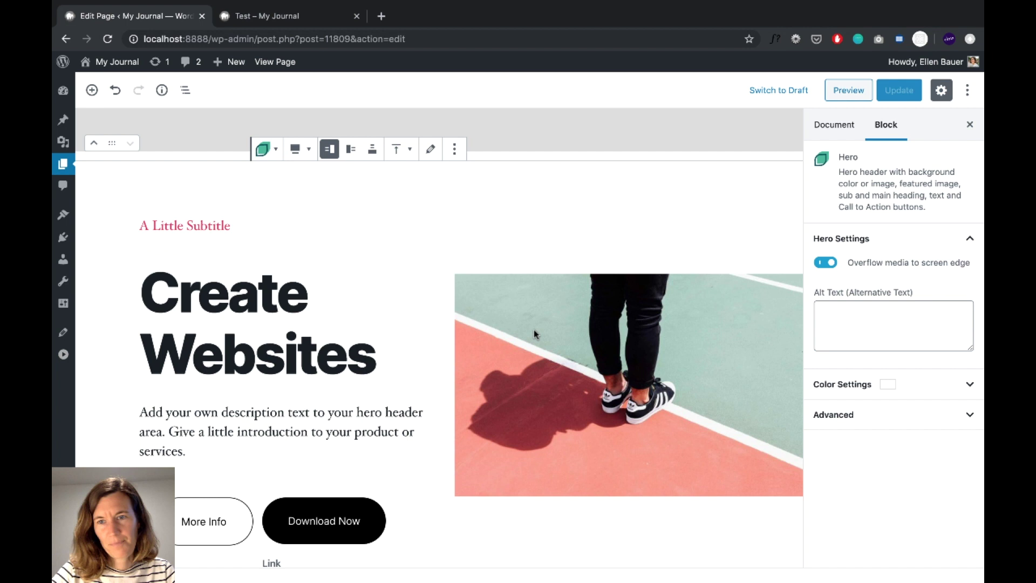
- Turn off overflowing media to the screen edge for the Hero block, update the page, and check the reloaded live page
left_click(825, 264)
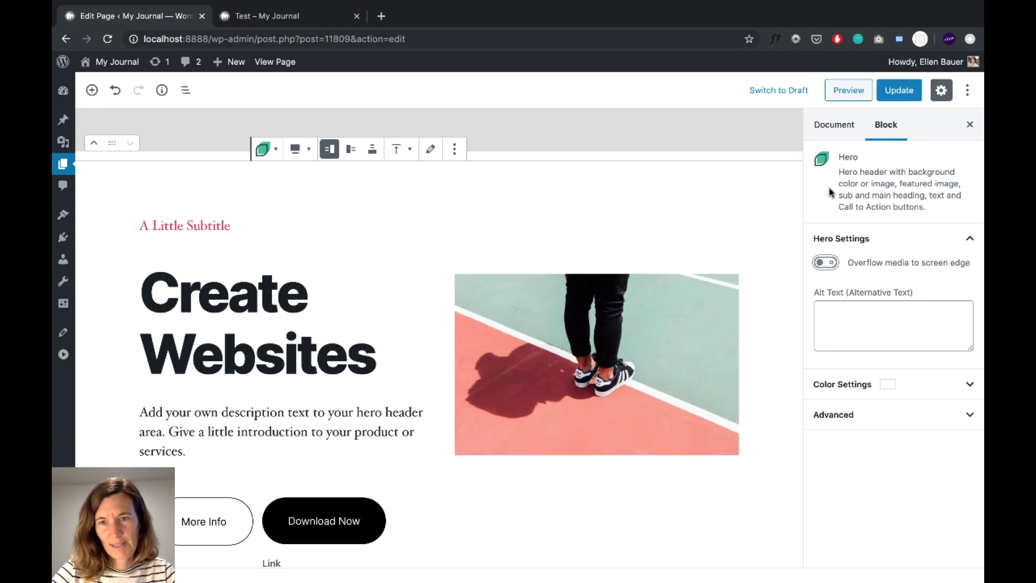
left_click(896, 90)
left_click(292, 9)
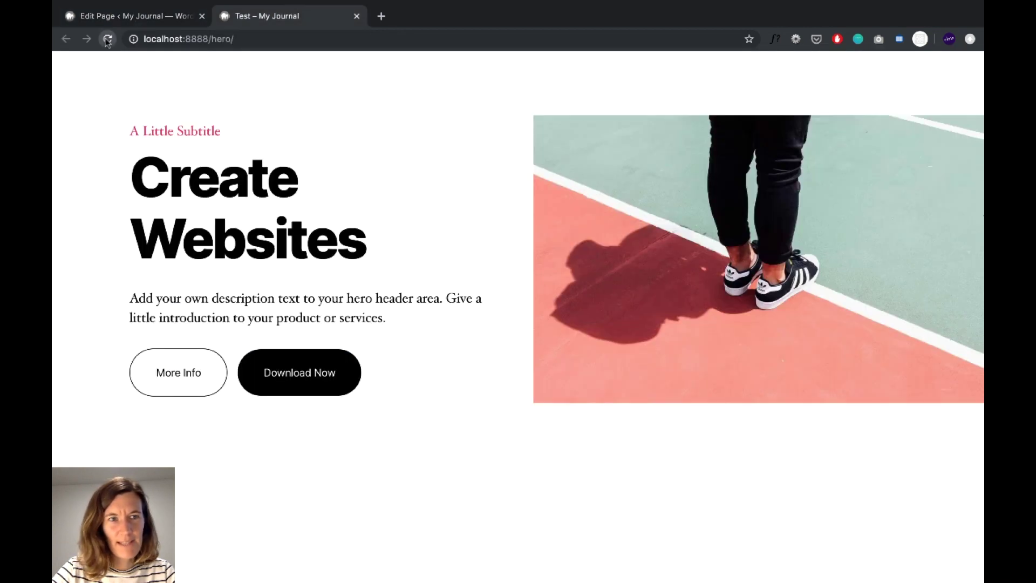
left_click(107, 39)
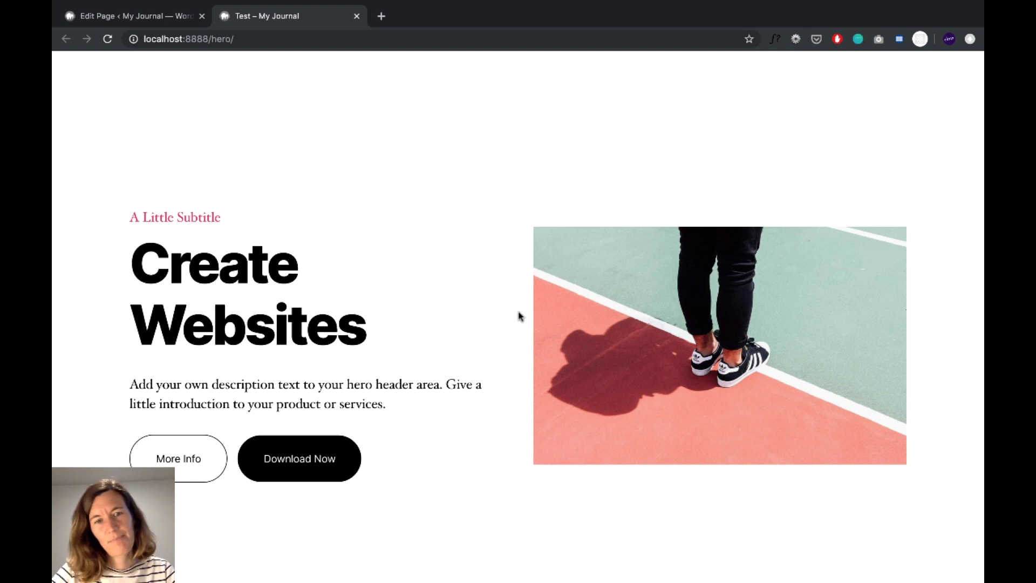
scroll(484, 318, "down", 2)
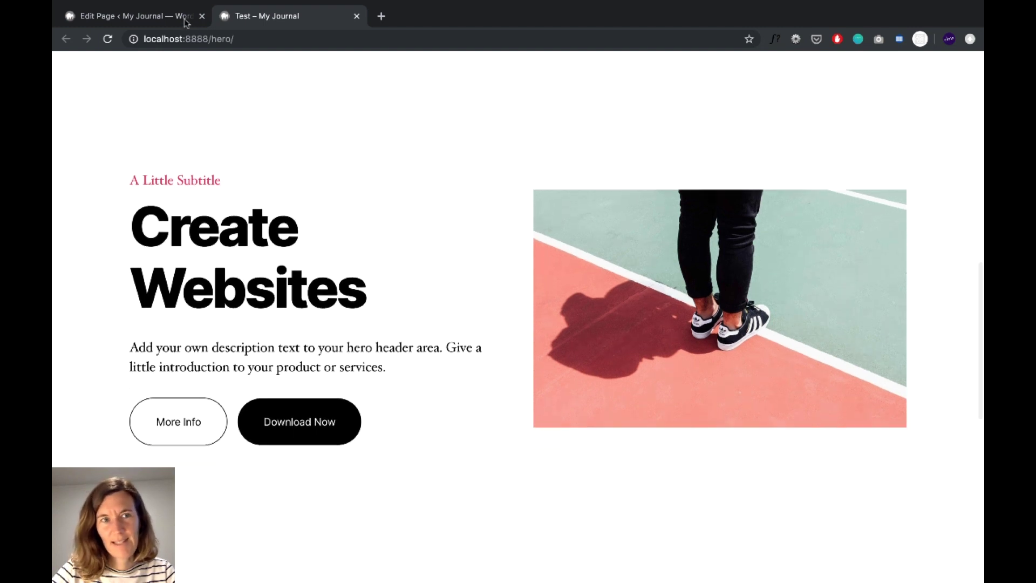
- Place the Hero block's image to the left of the text, update the page, and check the live version
left_click(179, 17)
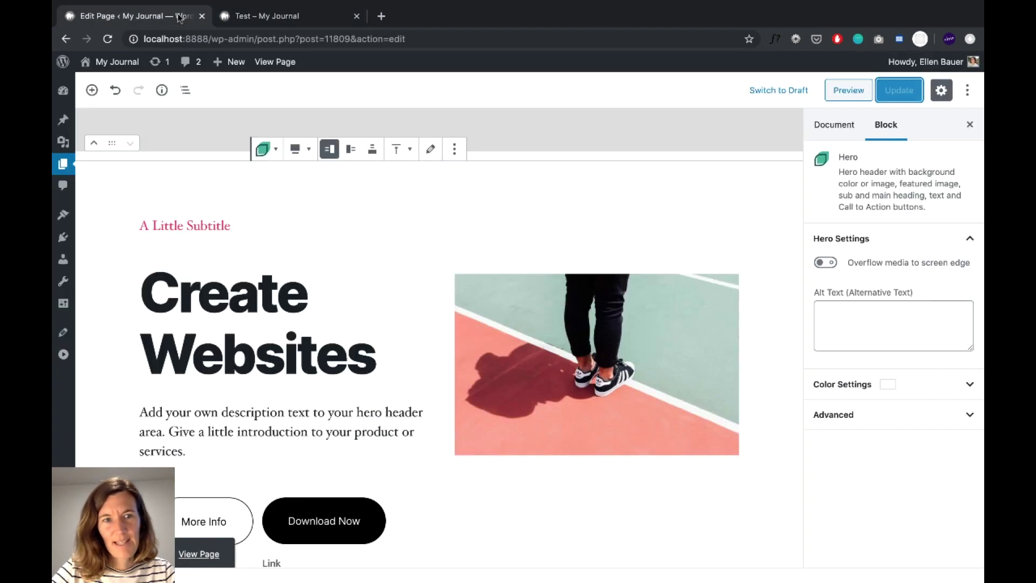
left_click(351, 152)
left_click(899, 90)
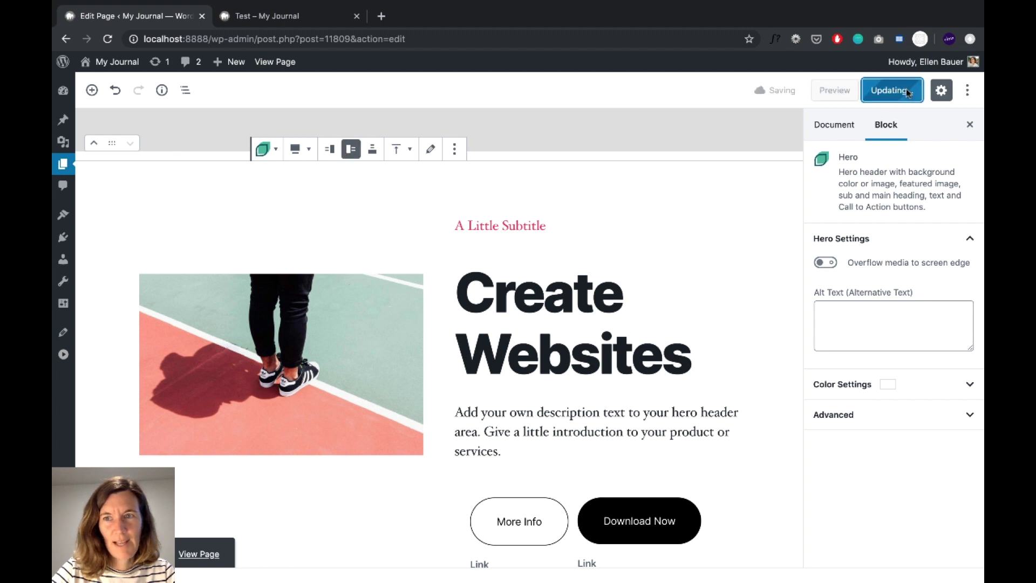
left_click(285, 17)
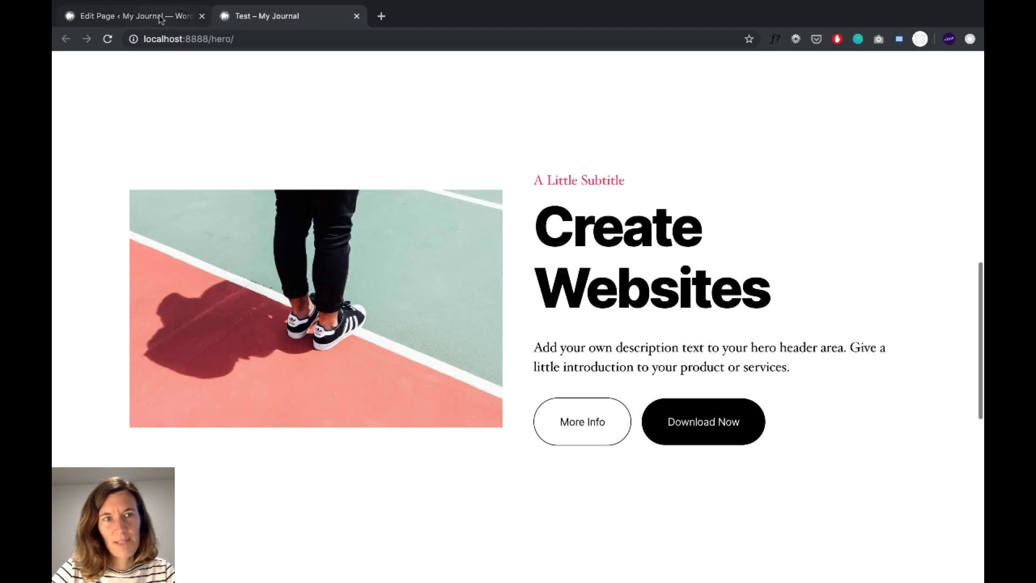
- Switch the Hero block to the stacked layout with text above the image, update the page, and review it live
left_click(162, 19)
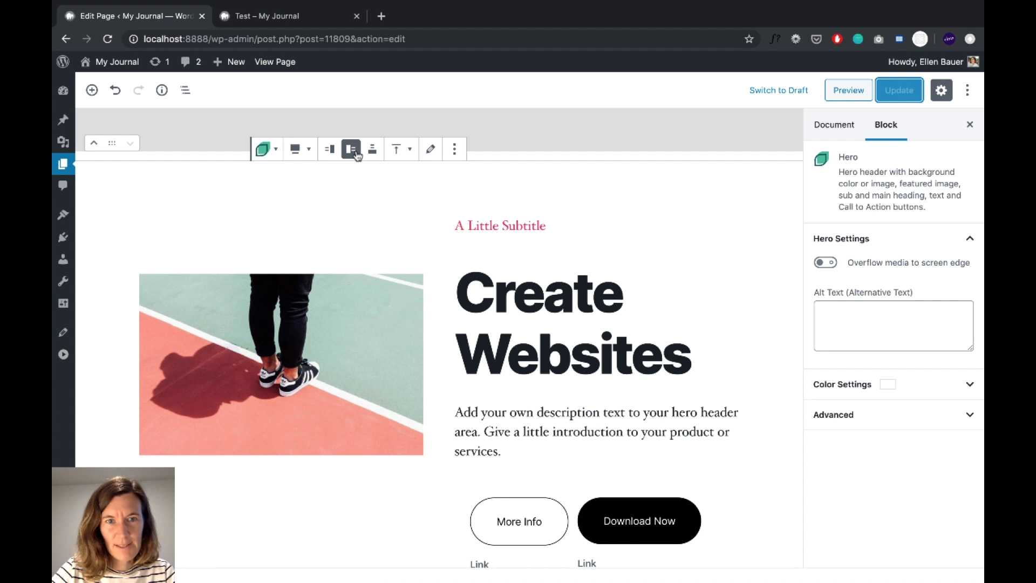
left_click(372, 150)
scroll(432, 276, "down", 2)
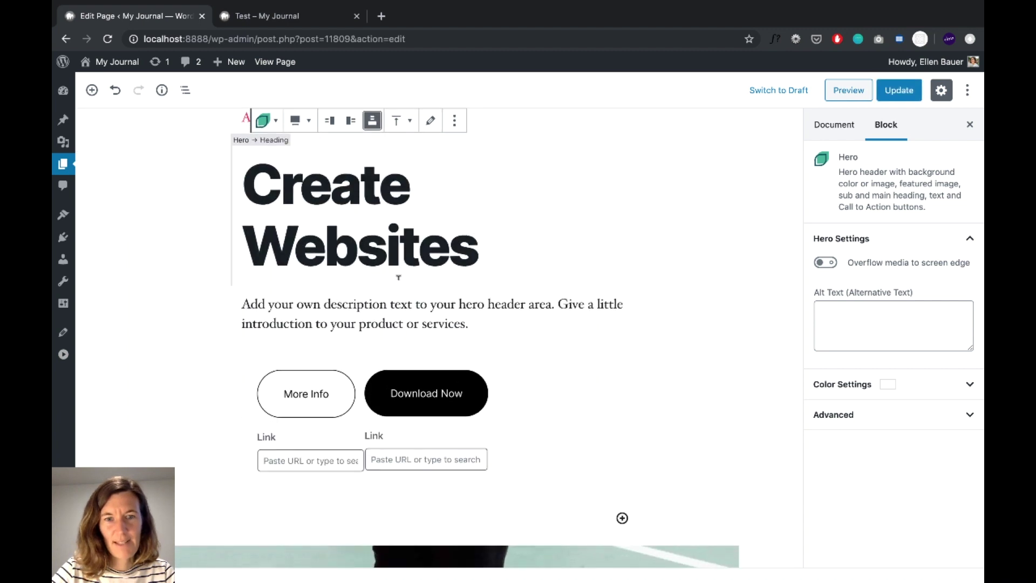
left_click(899, 92)
left_click(308, 19)
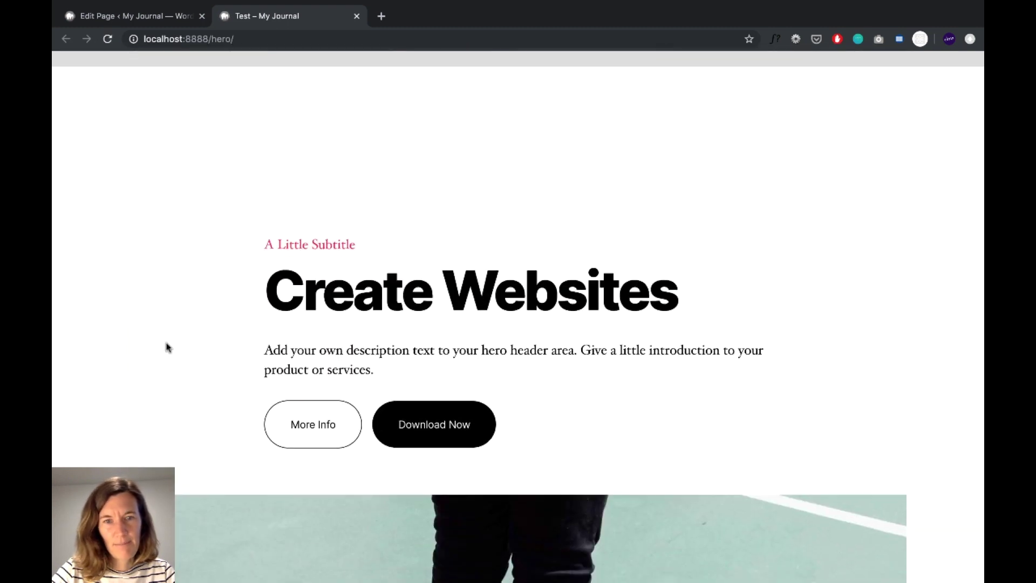
scroll(104, 335, "down", 10)
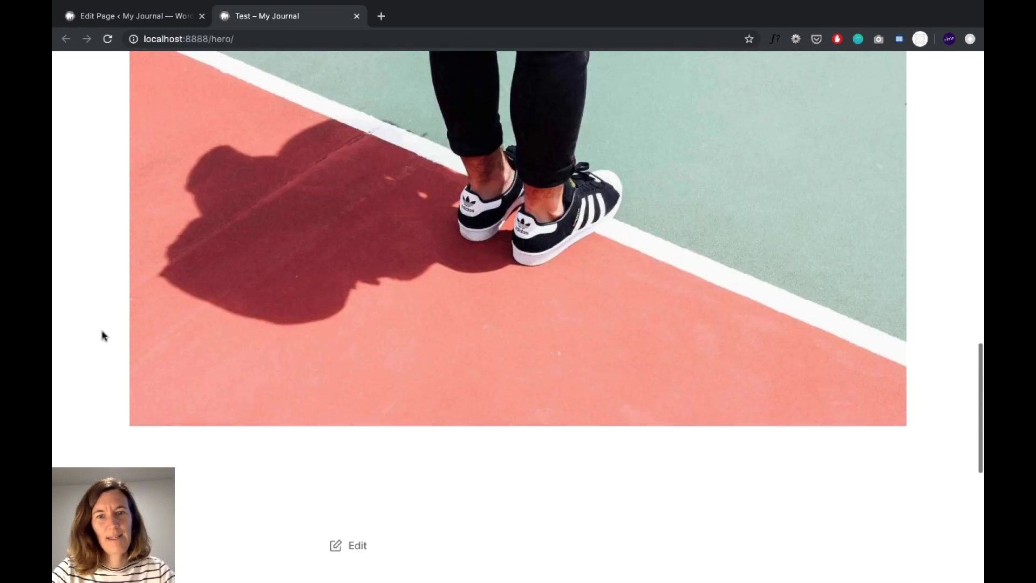
scroll(104, 335, "up", 6)
left_click(159, 7)
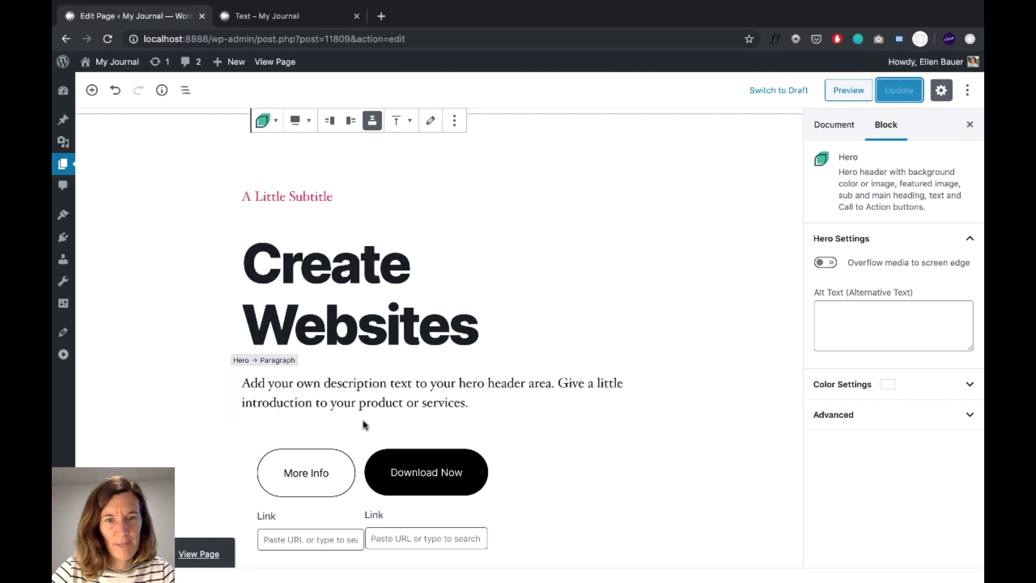
- Center the row holding the More Info and Download Now buttons in the Hero block
left_click(539, 451)
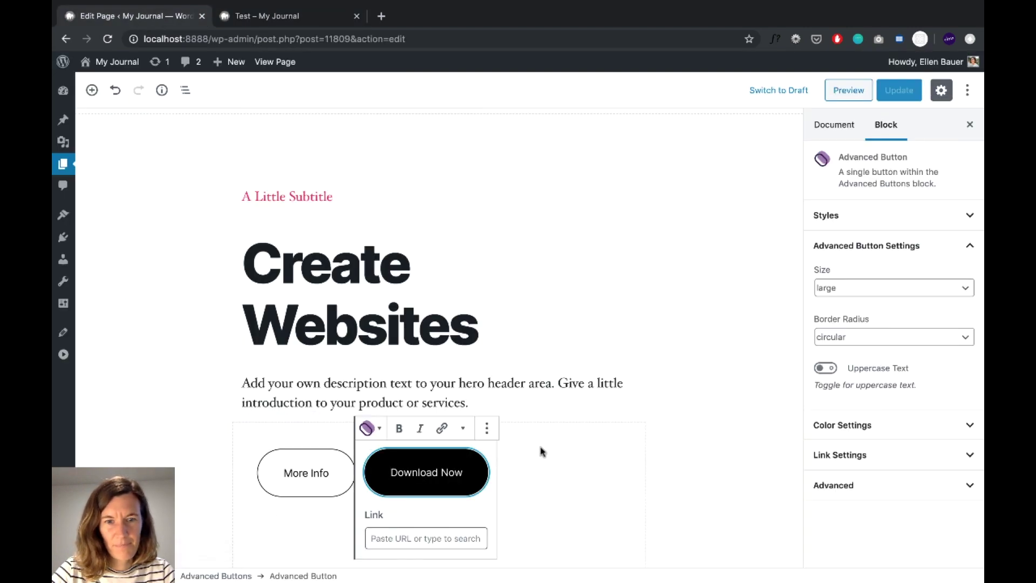
left_click(581, 450)
scroll(582, 450, "down", 3)
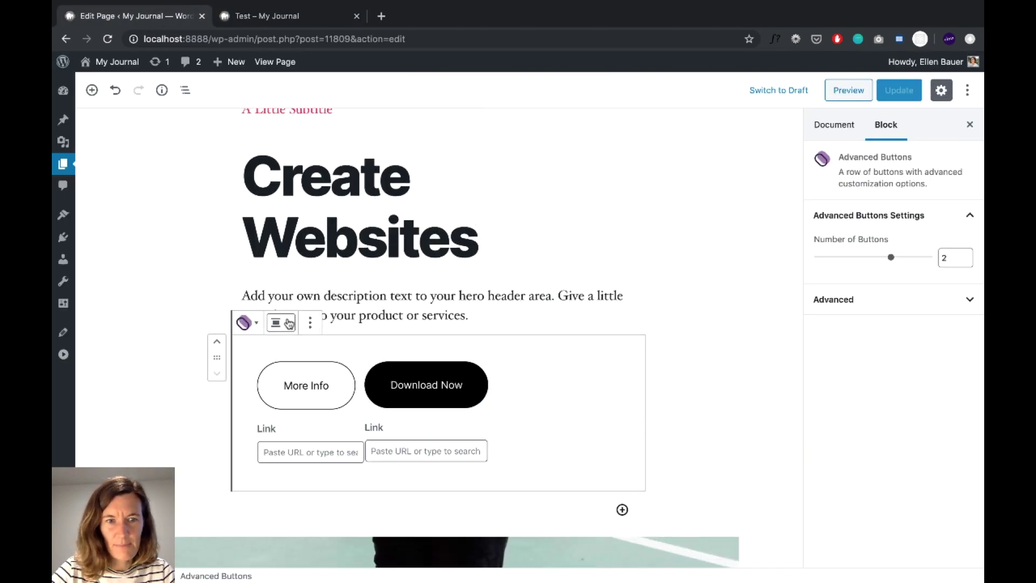
left_click(289, 323)
left_click(245, 286)
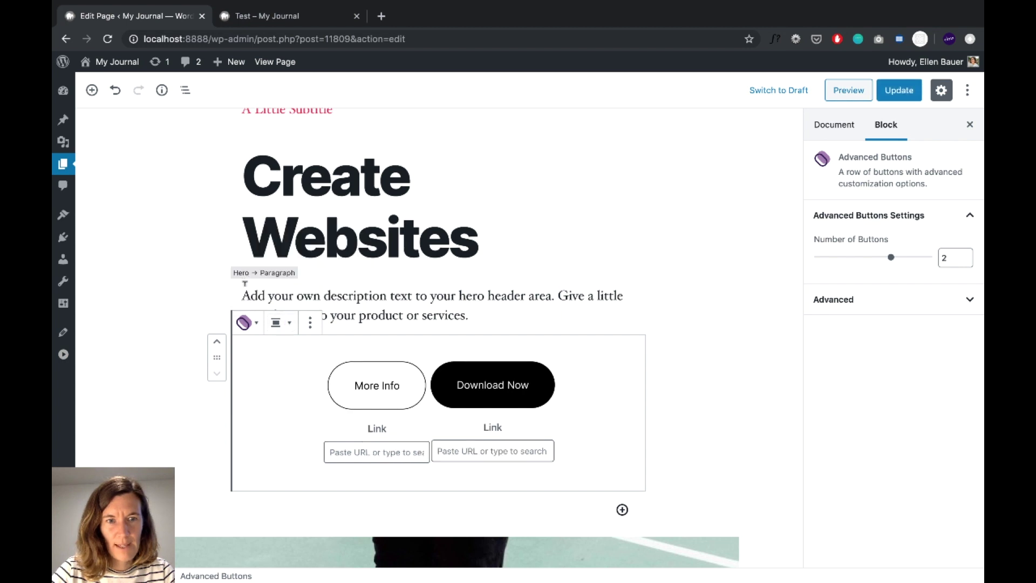
- Center the text of the Hero block's description paragraph and its Create Websites heading
left_click(390, 295)
left_click(291, 273)
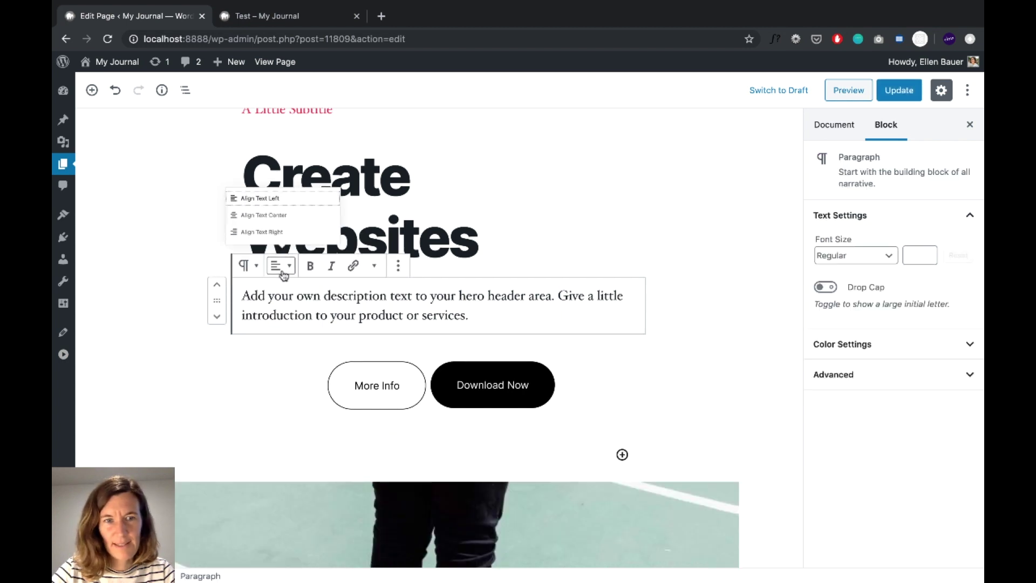
left_click(264, 207)
left_click(429, 218)
left_click(311, 125)
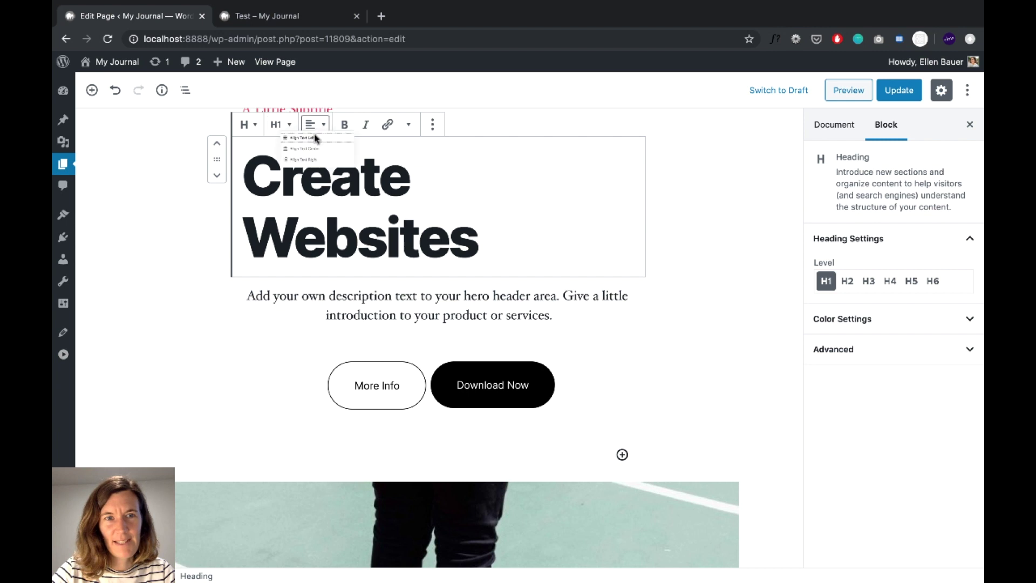
left_click(317, 181)
- Update the page and reload the live page to check the Hero block's centered text and buttons
left_click(894, 92)
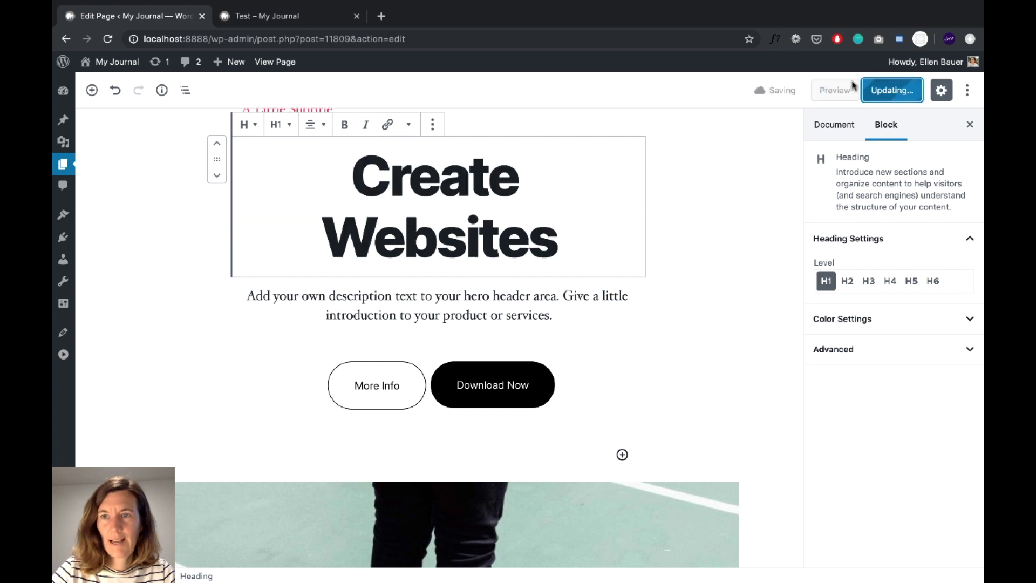
left_click(270, 17)
left_click(108, 39)
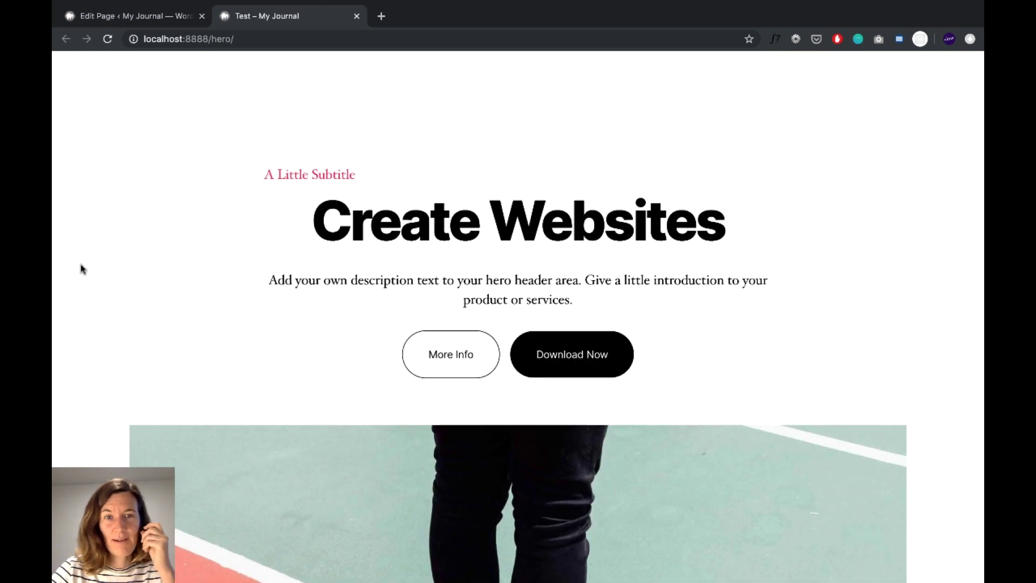
- Center the Hero block's subtitle in the editor and review the stacked layout on the live page
left_click(162, 15)
key("ctrl+Tab")
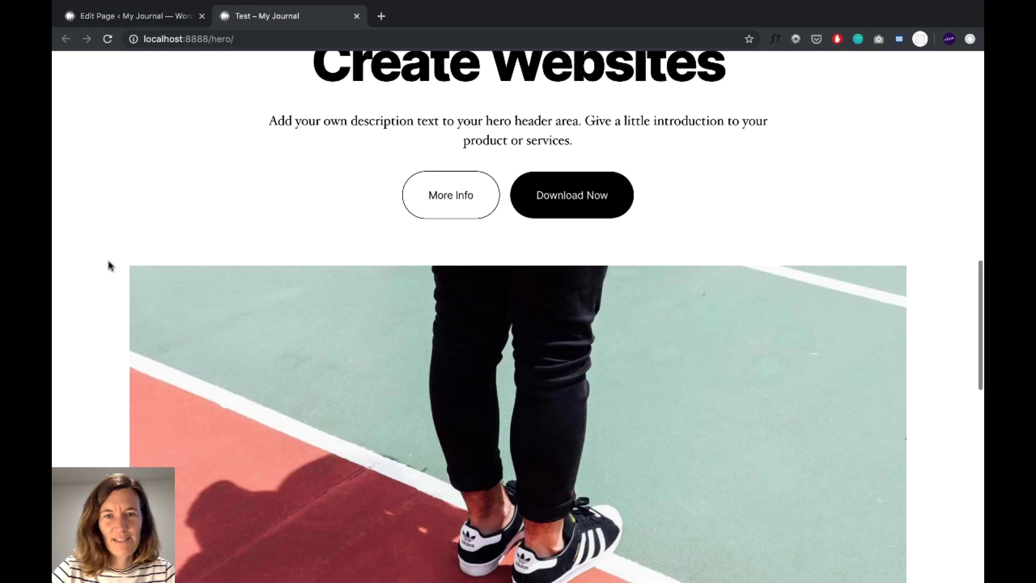
scroll(108, 264, "up", 3)
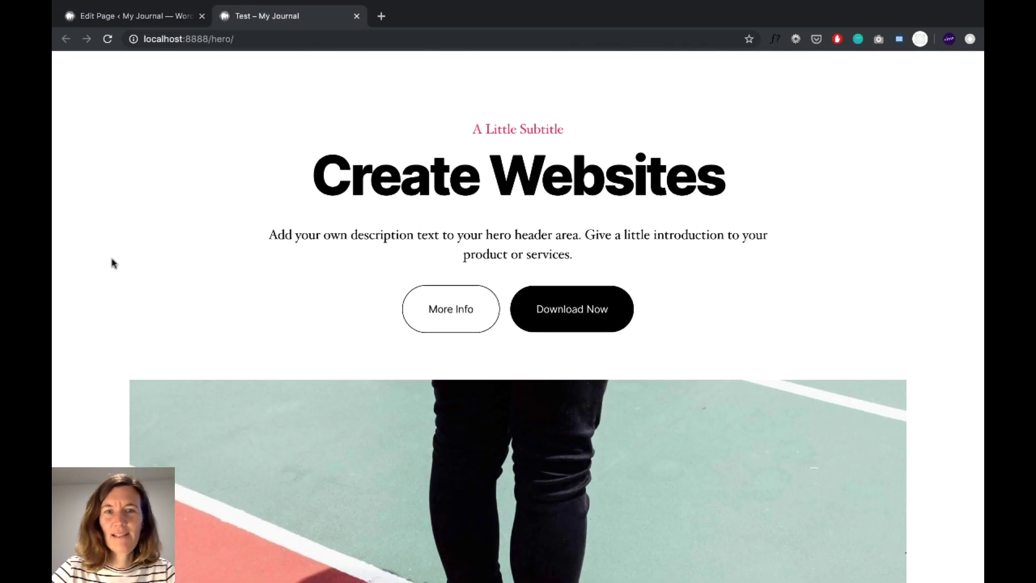
scroll(103, 267, "down", 1)
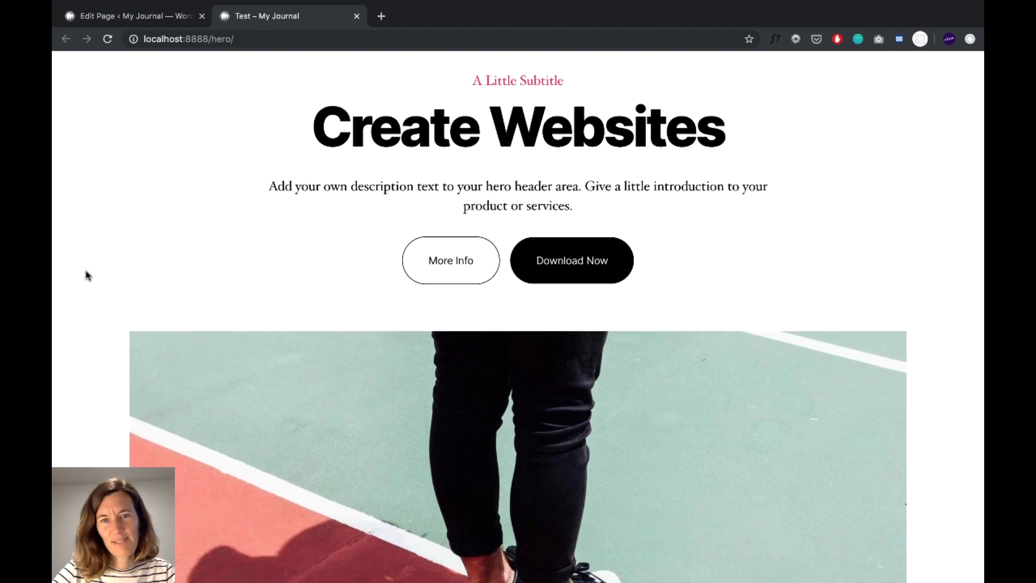
scroll(86, 274, "down", 3)
- Return to the page editor and show the Page Attributes settings with the template choice
key("ctrl+Tab")
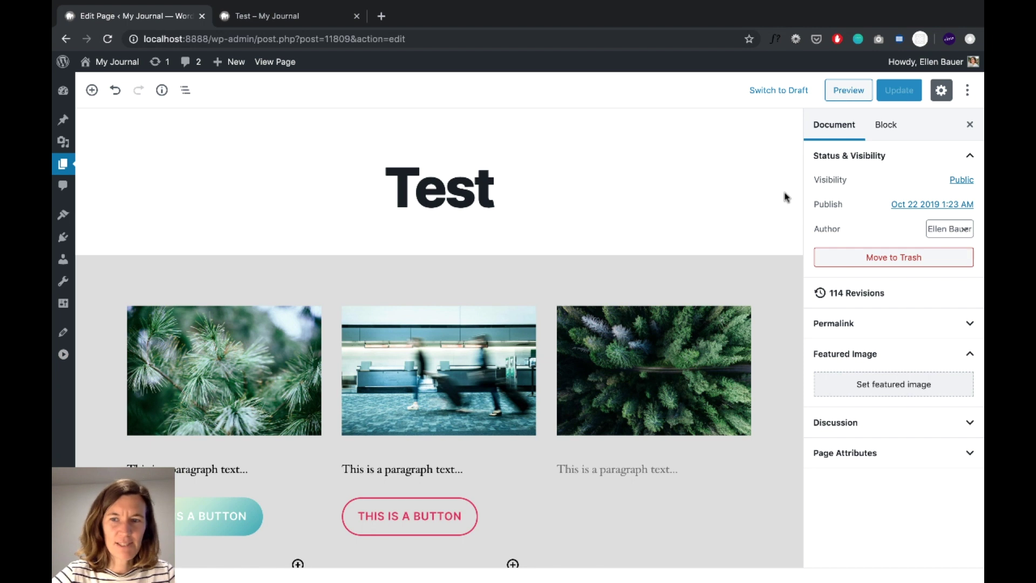
left_click(862, 453)
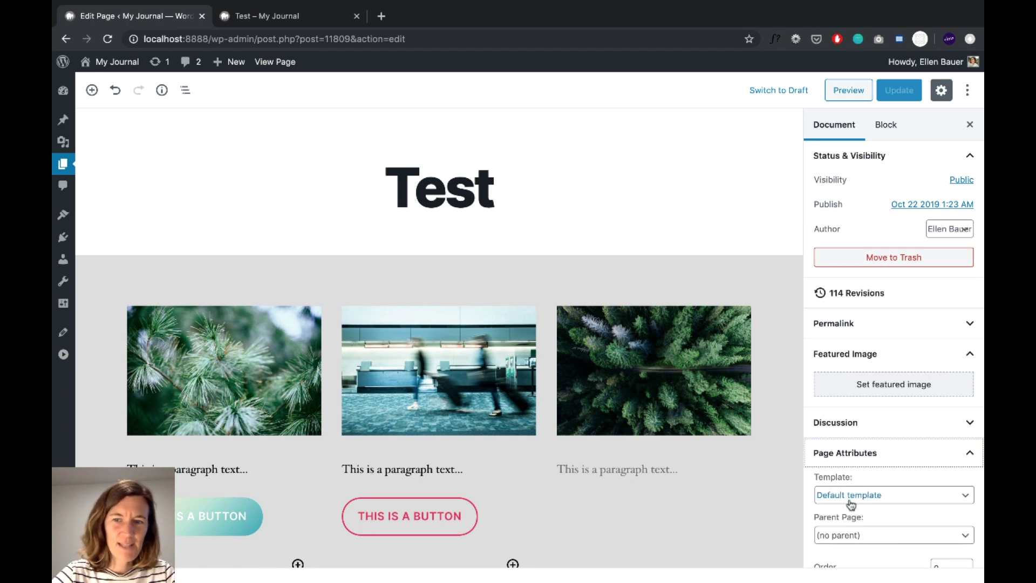